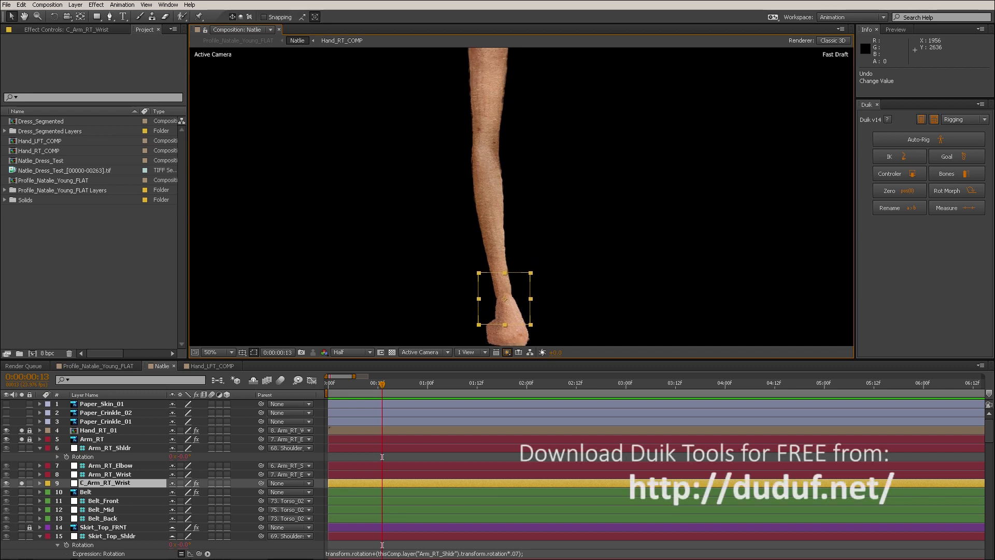
# Try bending the arm with several moves of the C_Arm_RT_Wrist controller, undoing each move.
pyautogui.press(',')
pyautogui.moveTo(512, 247); pyautogui.dragTo(541, 216)
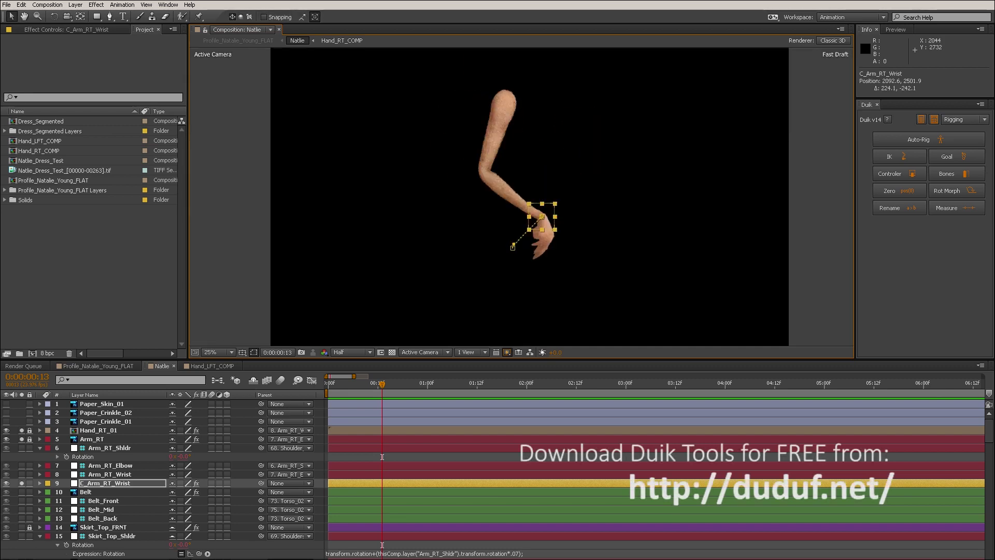
pyautogui.hotkey('ctrl', 'z')
pyautogui.click(99, 430)
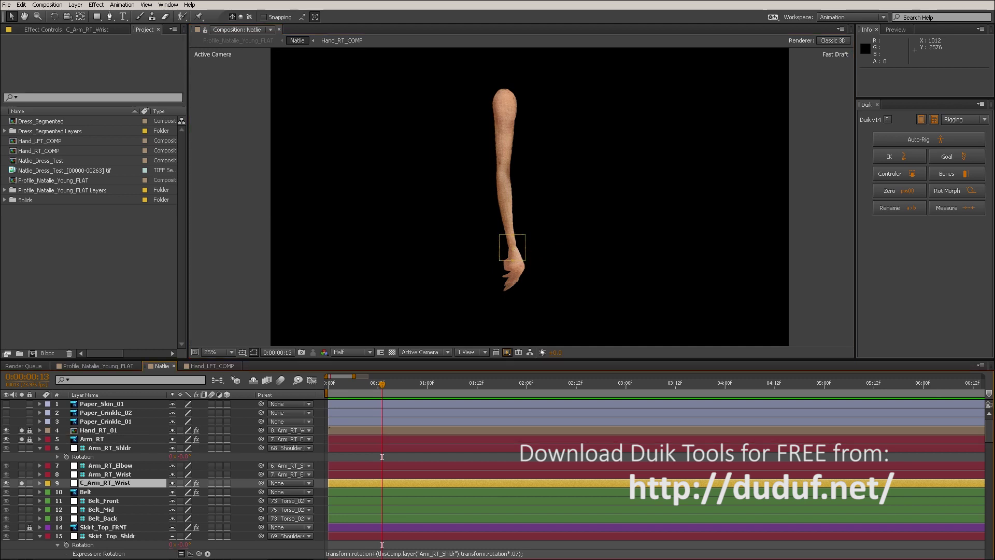
pyautogui.click(21, 430)
pyautogui.click(22, 430)
pyautogui.moveTo(512, 248); pyautogui.dragTo(554, 184)
pyautogui.hotkey('ctrl', 'z')
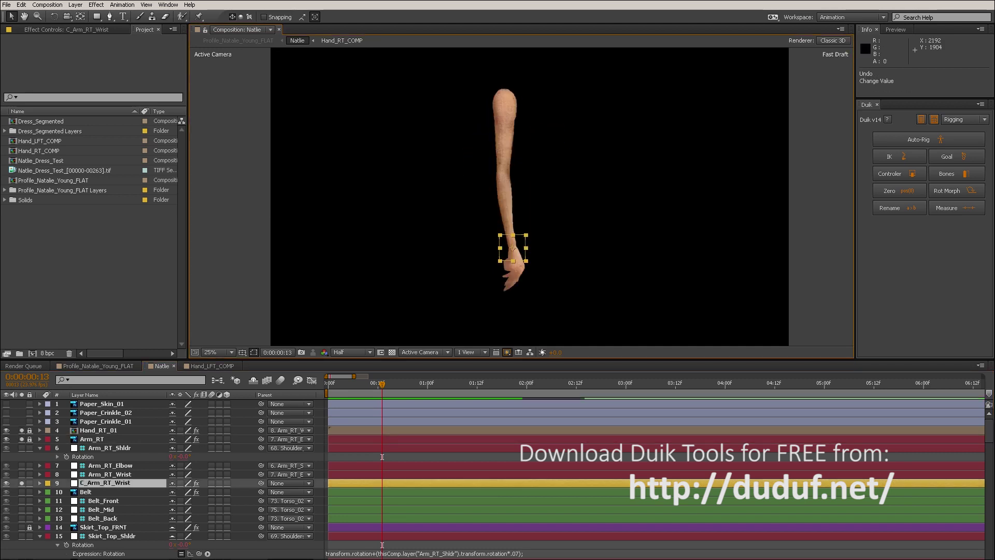
pyautogui.moveTo(512, 247)
pyautogui.mouseDown()
pyautogui.moveTo(503, 335)
pyautogui.moveTo(522, 210)
pyautogui.moveTo(522, 233)
pyautogui.mouseUp()
pyautogui.hotkey('ctrl', 'z')
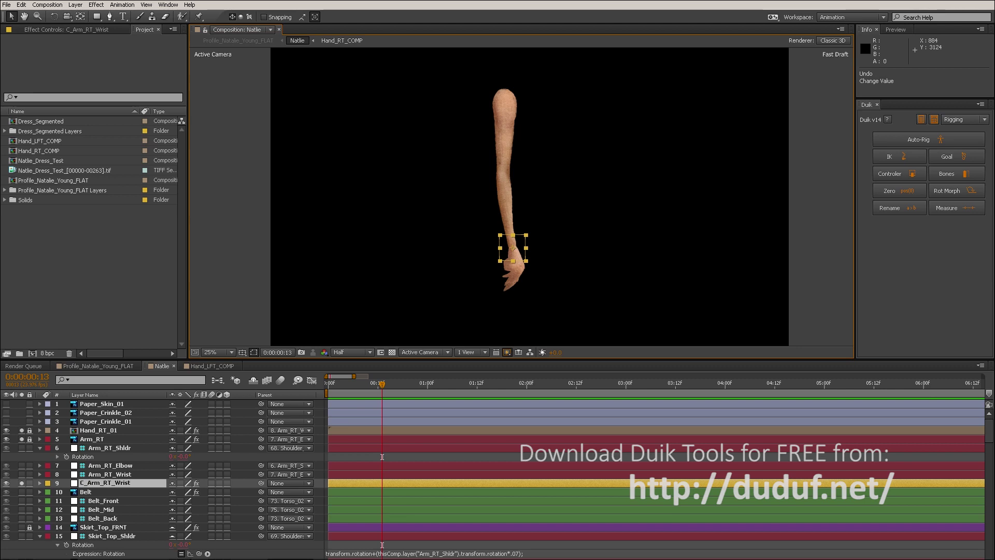
# Try the FS slider in the C_Arm_RT_Wrist effect settings and another upward arm bend, undoing both.
pyautogui.click(67, 30)
pyautogui.click(512, 248)
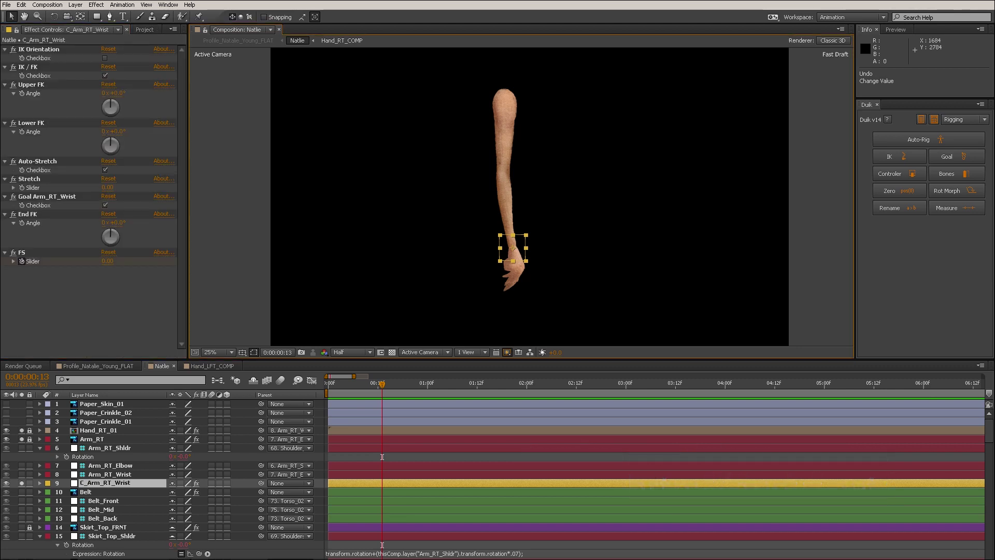
pyautogui.moveTo(107, 261); pyautogui.dragTo(166, 260)
pyautogui.moveTo(407, 261); pyautogui.dragTo(295, 261)
pyautogui.moveTo(153, 261); pyautogui.dragTo(140, 261)
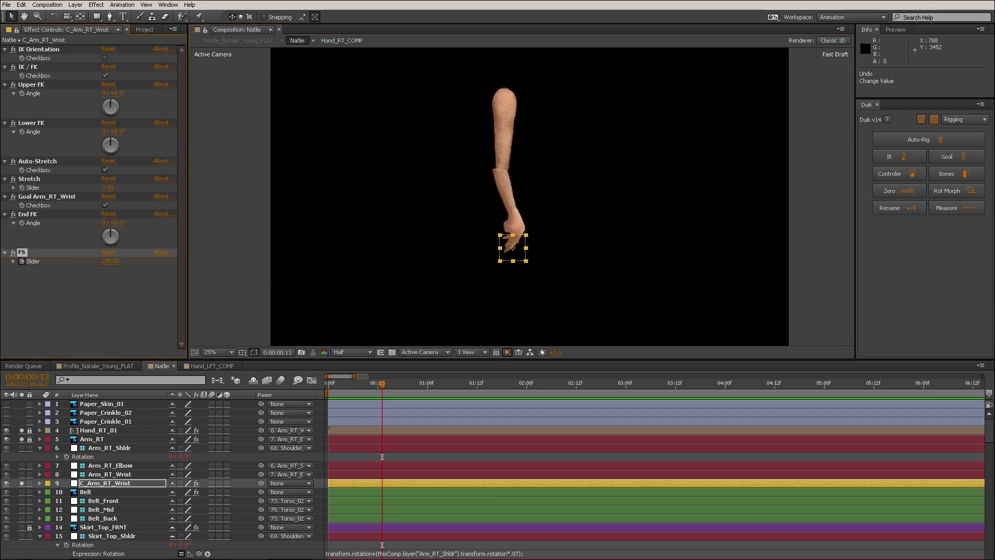
pyautogui.hotkey('ctrl', 'z')
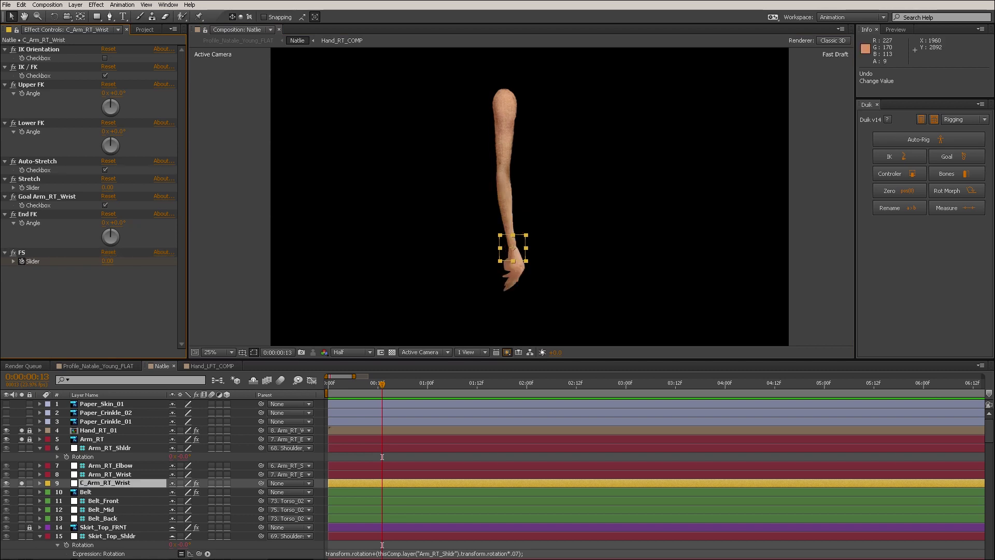
pyautogui.moveTo(519, 241); pyautogui.dragTo(545, 142)
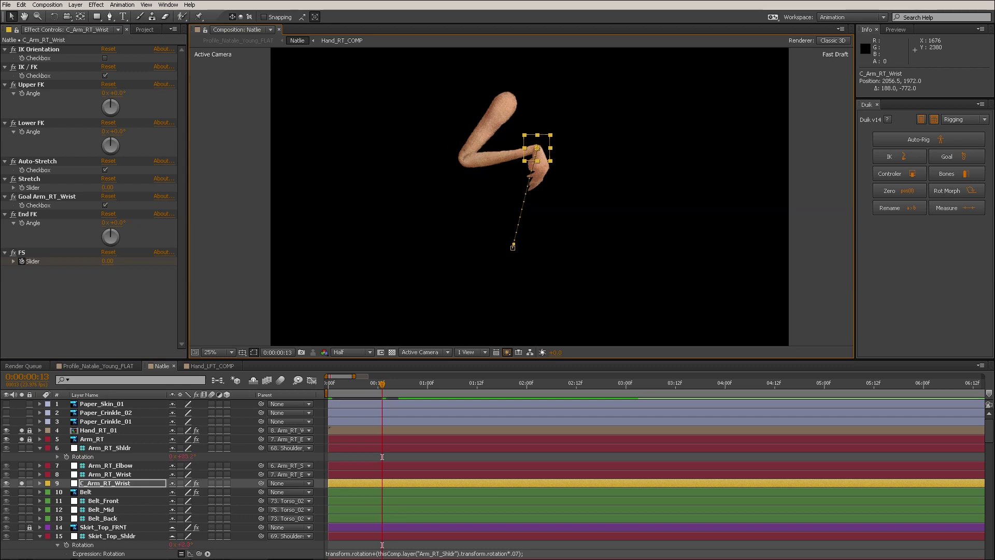
pyautogui.hotkey('ctrl', 'z')
# Unlock the Arm_RT layer and expand its Puppet effect to select the Stiffness group of Mesh 1.
pyautogui.click(30, 439)
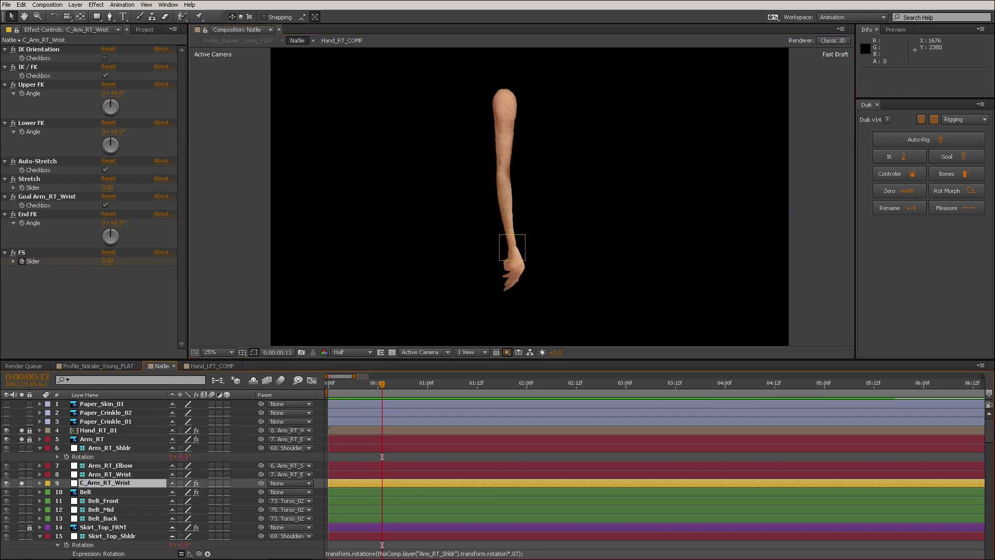
pyautogui.click(92, 439)
pyautogui.click(40, 439)
pyautogui.scroll(-1, 40, 439)
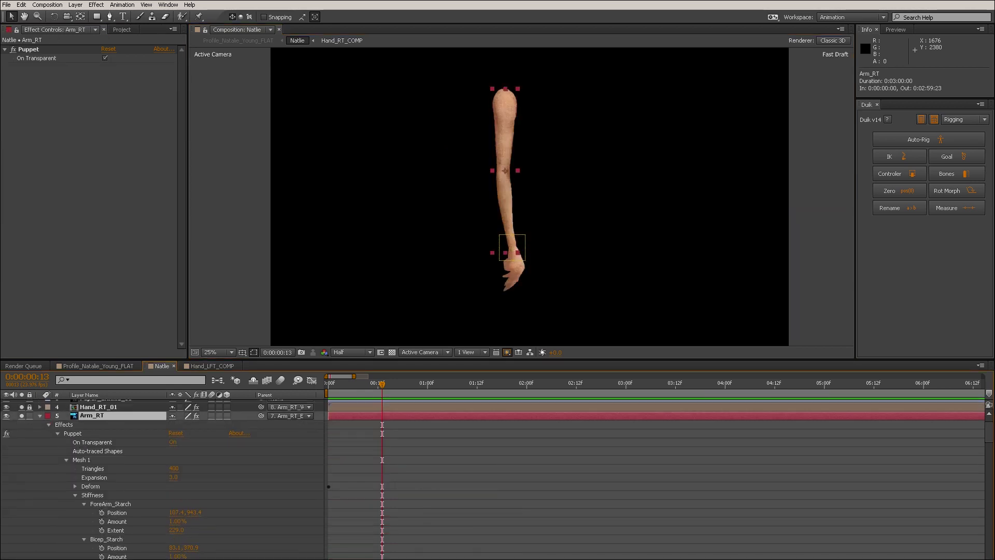
pyautogui.click(92, 495)
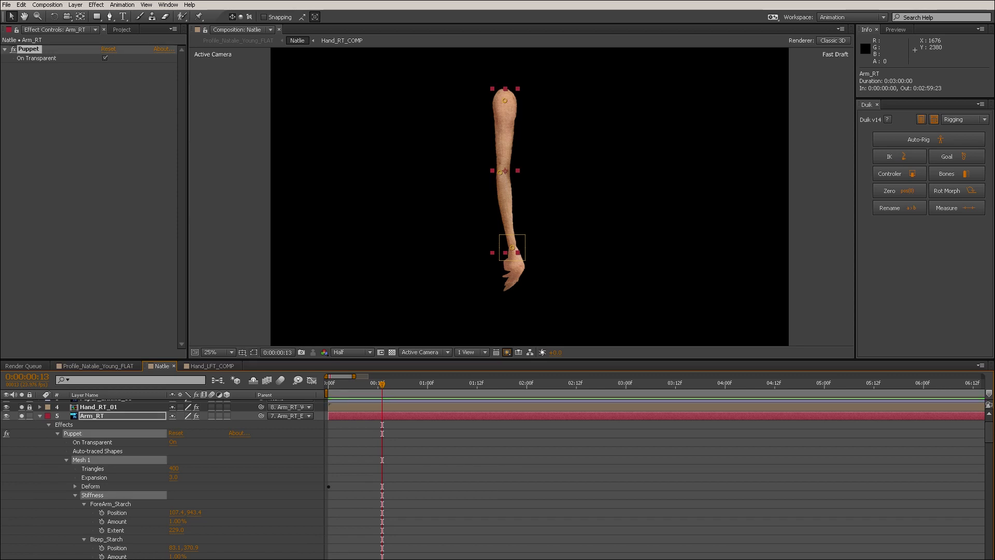
# Display the Arm_RT puppet mesh with the Puppet Starch tool and examine the starch pins from shoulder to wrist.
pyautogui.moveTo(198, 17); pyautogui.dragTo(229, 38)
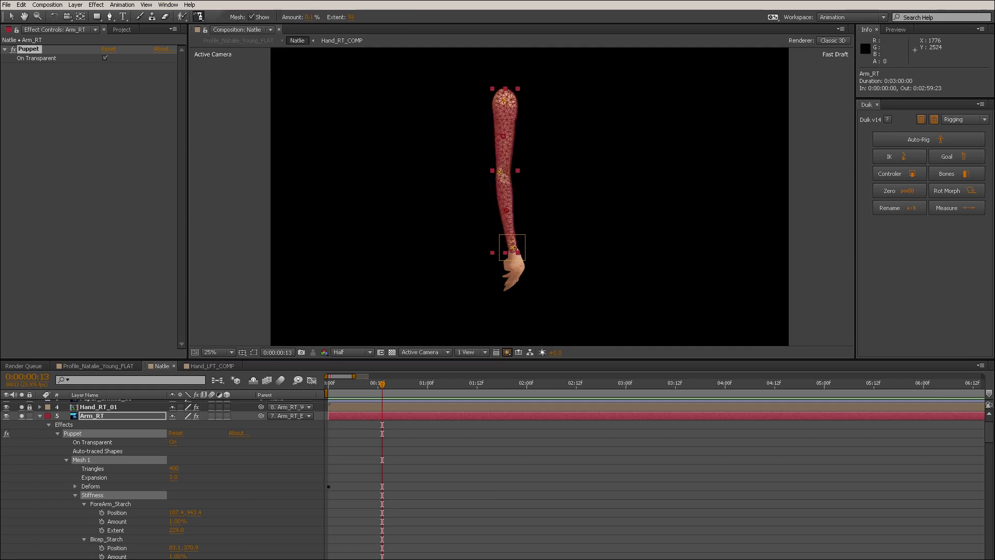
pyautogui.press('.')
pyautogui.moveTo(487, 114); pyautogui.dragTo(487, 191)
pyautogui.scroll(2, 487, 202)
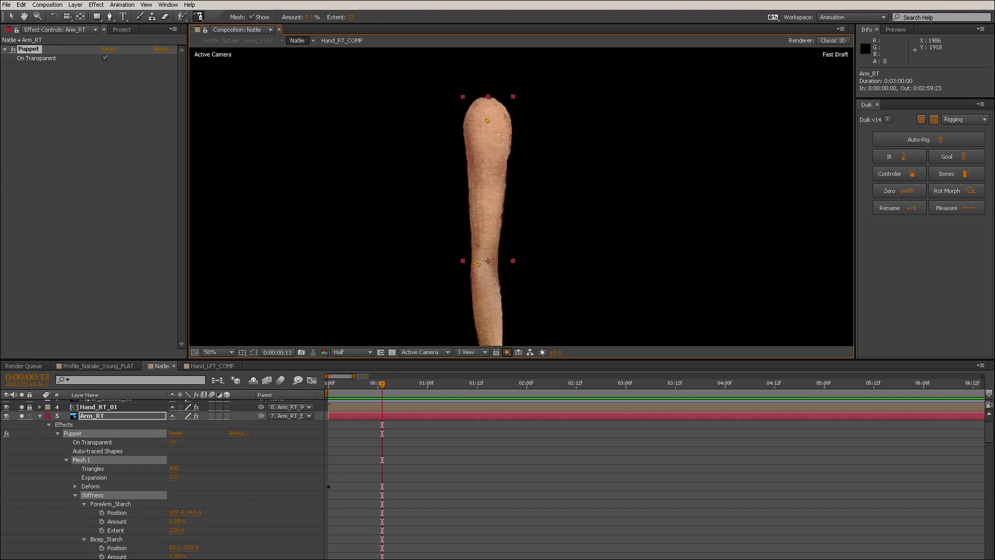
pyautogui.moveTo(497, 295); pyautogui.dragTo(506, 202)
pyautogui.press(',')
pyautogui.press(',')
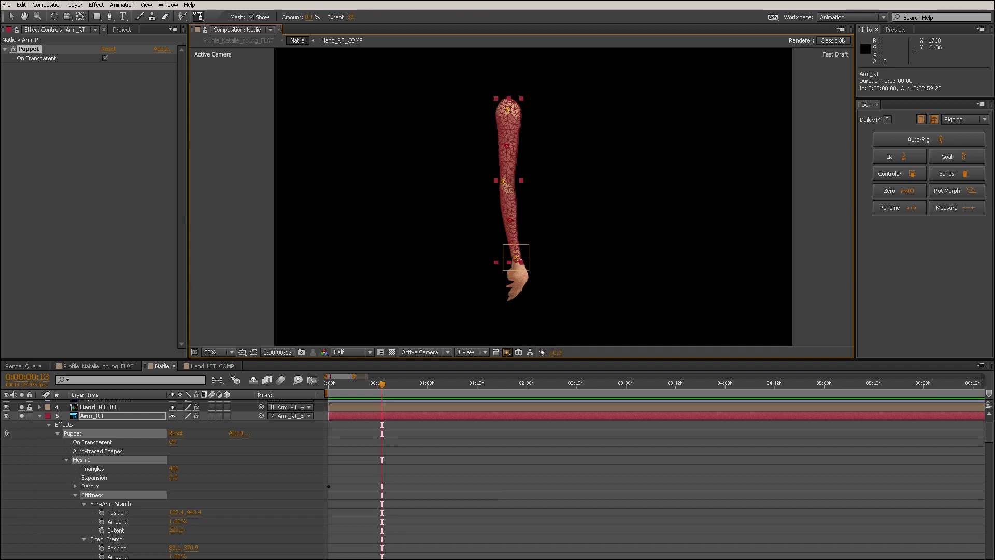
# Set the ForeArm_Starch Amount to 0%.
pyautogui.click(177, 521)
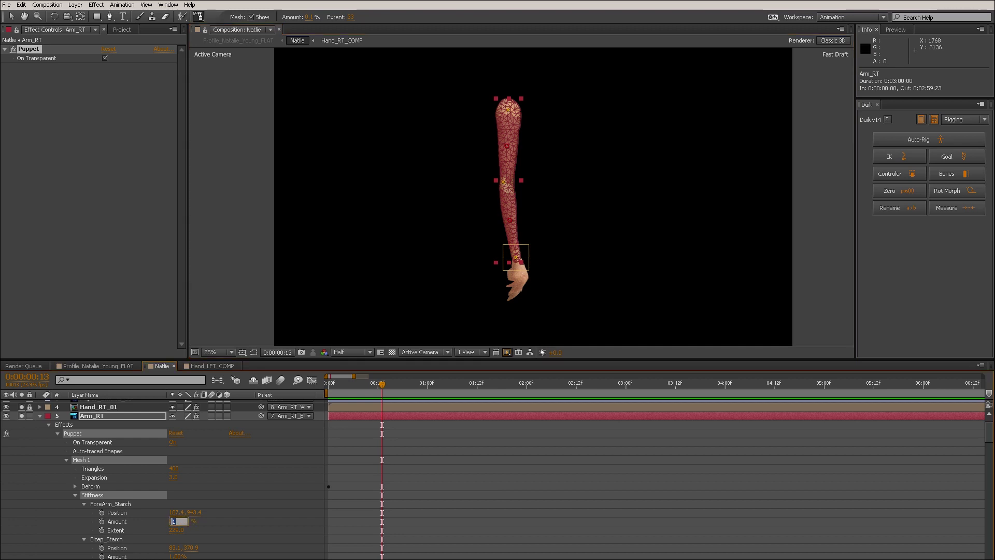
pyautogui.write('0')
pyautogui.press('Return')
# Bend the arm by moving the C_Arm_RT_Wrist controller to about 2084.5, 1944.0, testing the FS slider on the bent pose.
pyautogui.press('v')
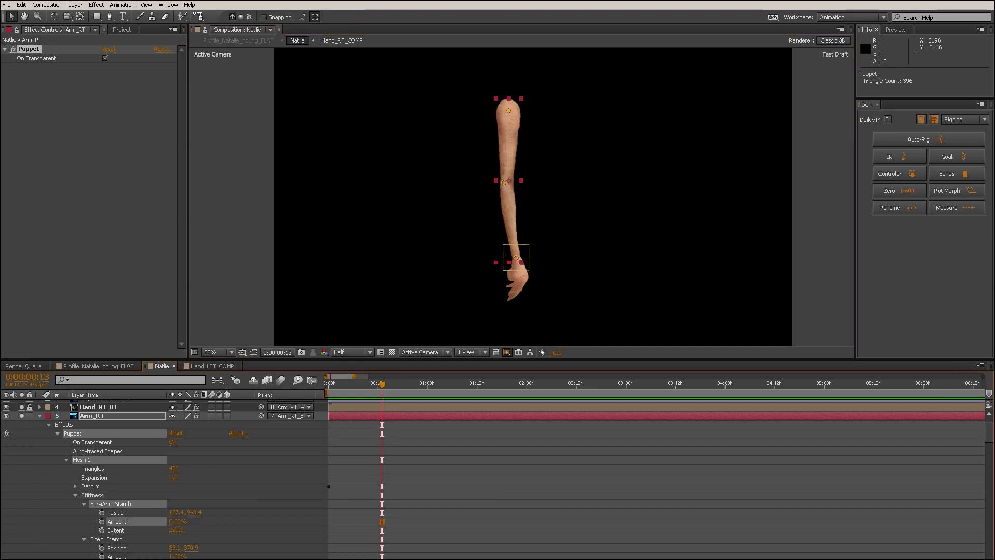
pyautogui.moveTo(516, 257); pyautogui.dragTo(546, 187)
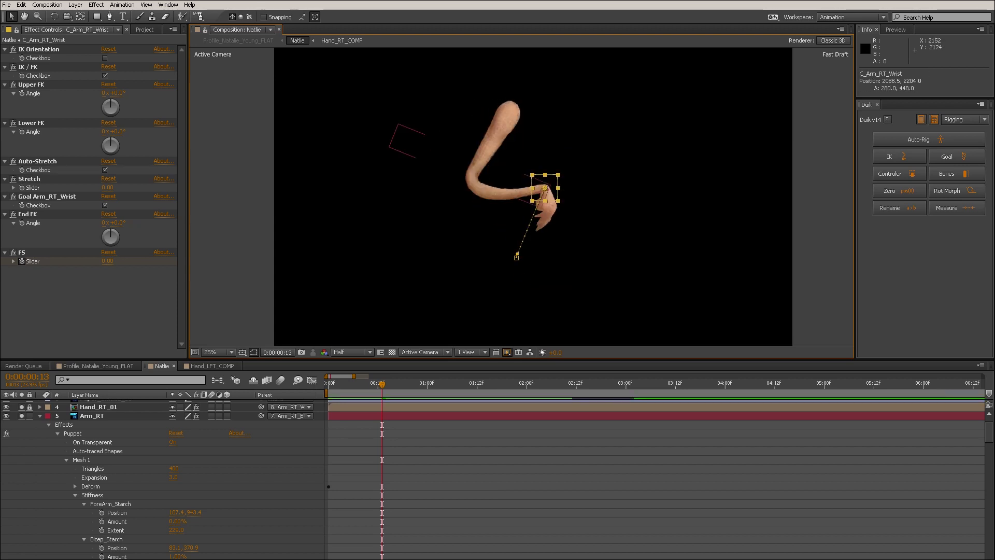
pyautogui.moveTo(107, 261); pyautogui.dragTo(341, 261)
pyautogui.moveTo(179, 261); pyautogui.dragTo(171, 260)
pyautogui.hotkey('ctrl', 'z')
pyautogui.moveTo(551, 190); pyautogui.dragTo(551, 181)
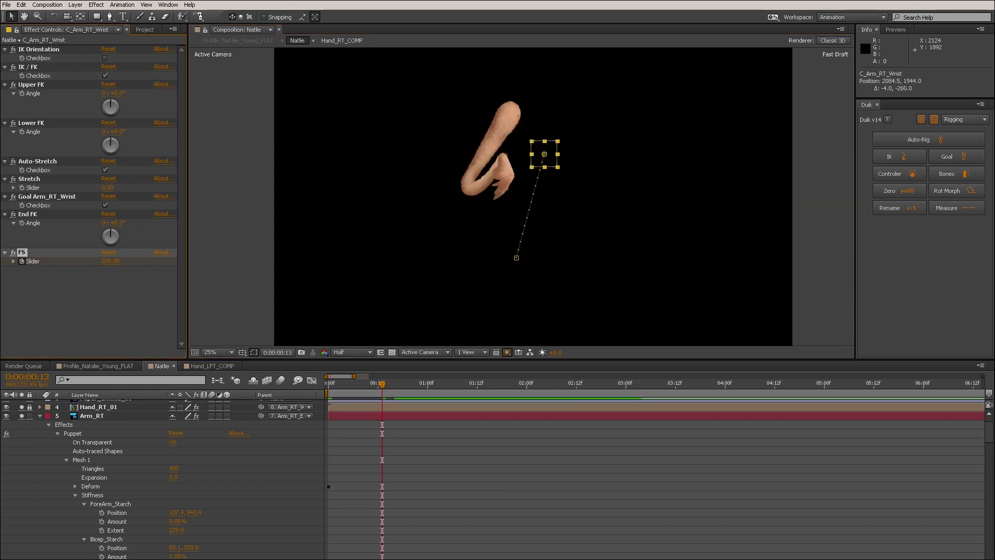
# Try the foreshortened arm with the wrist controller at about 2260.5, 1964.0, and undo the move and the FS change.
pyautogui.moveTo(550, 147); pyautogui.dragTo(573, 150)
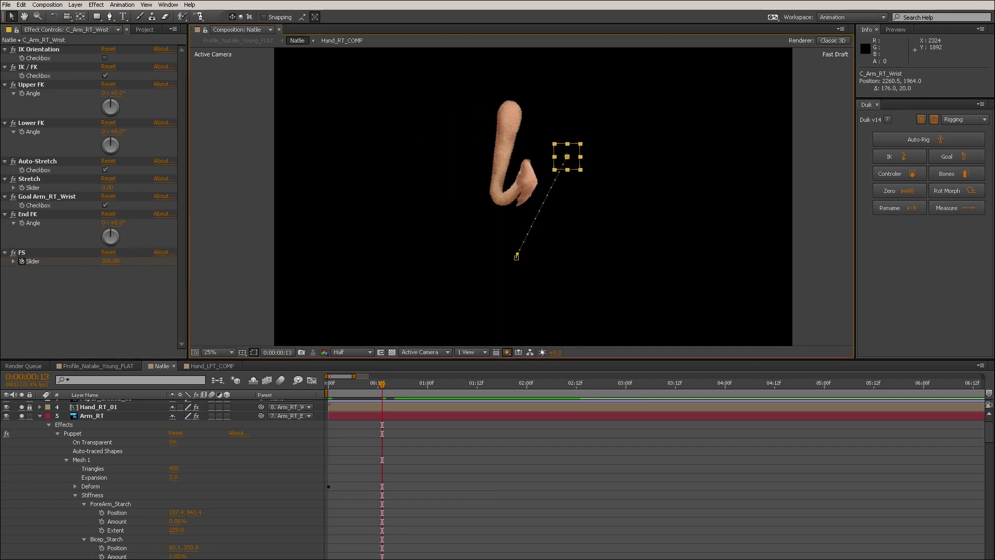
pyautogui.hotkey('ctrl', 'z')
pyautogui.hotkey('ctrl', 'z')
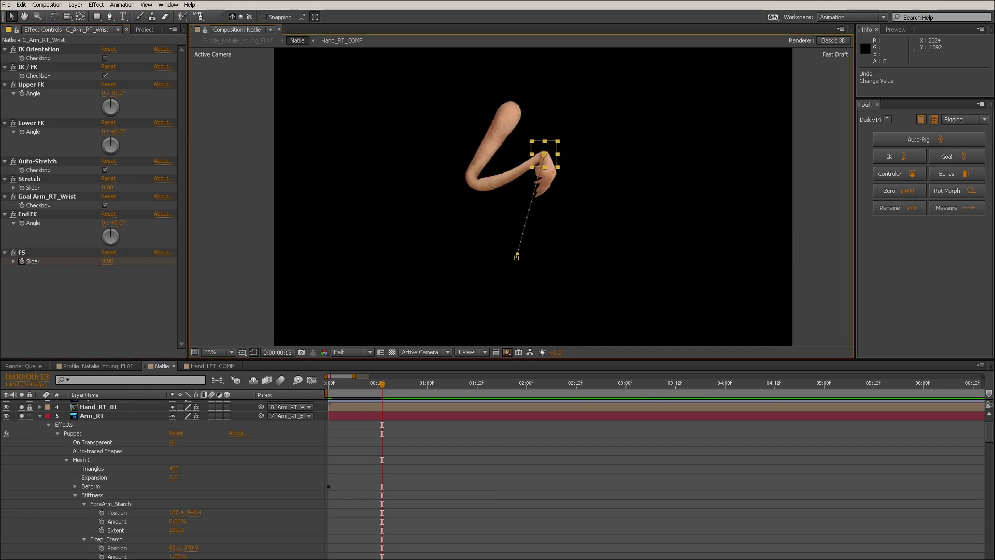
# Set the ForeArm_Starch Amount to 0.1%.
pyautogui.click(176, 521)
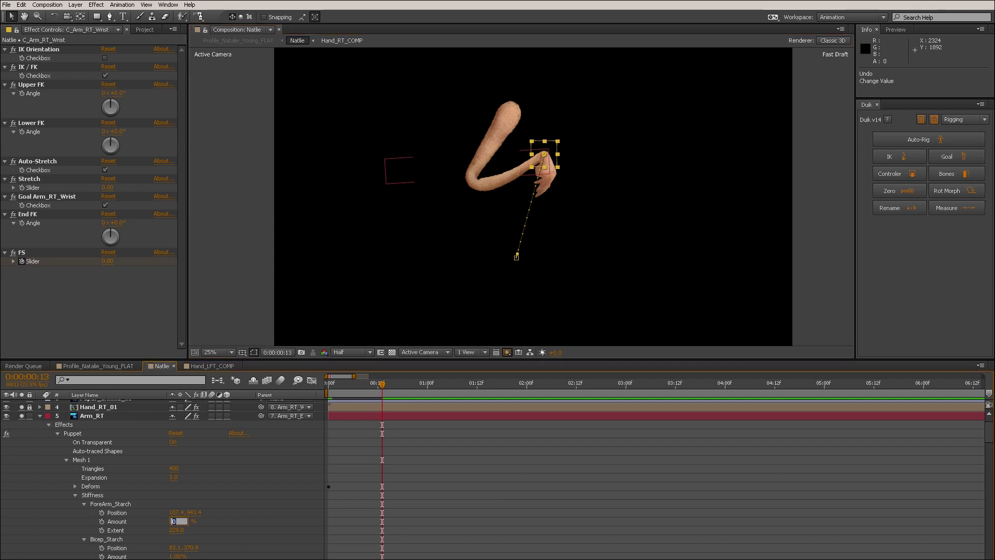
pyautogui.write('0.1')
pyautogui.press('Return')
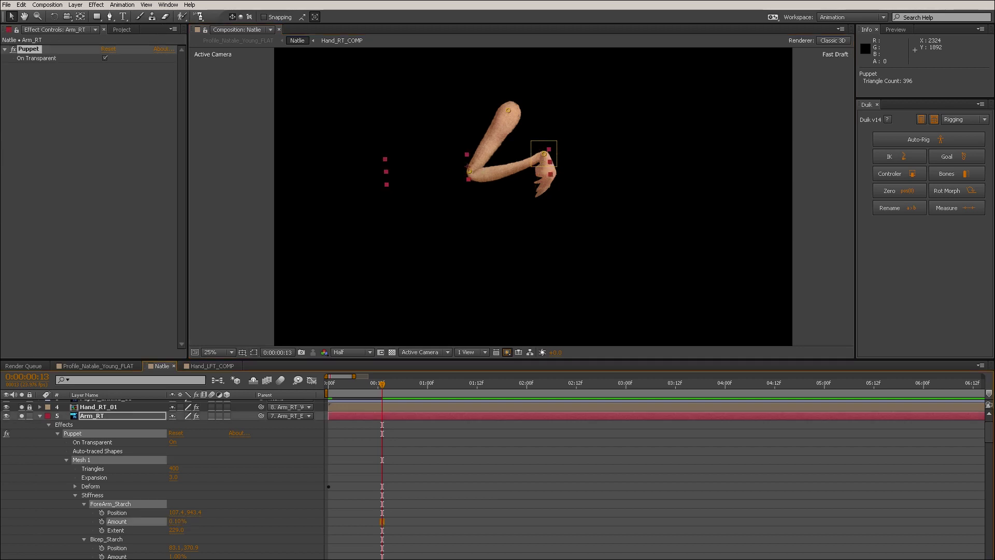
# Test the 0.1% forearm starch by moving the wrist controller and raising its FS slider, undoing these changes.
pyautogui.click(557, 165)
pyautogui.moveTo(557, 166); pyautogui.dragTo(584, 151)
pyautogui.hotkey('ctrl', 'z')
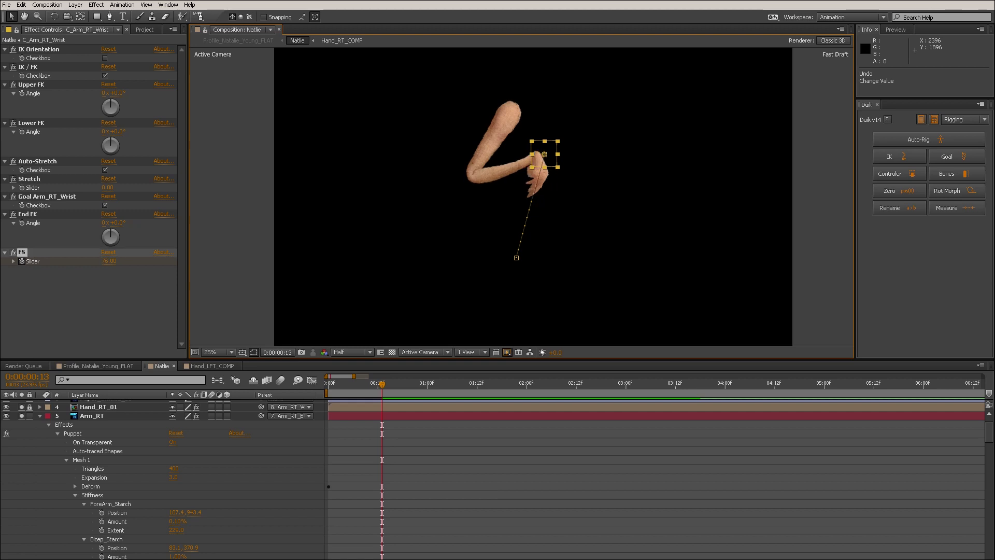
pyautogui.hotkey('ctrl', 'z')
pyautogui.hotkey('ctrl', 'z')
pyautogui.hotkey('ctrl', 'z')
pyautogui.hotkey('ctrl', 'z')
pyautogui.hotkey('ctrl', 'z')
pyautogui.hotkey('ctrl', 'z')
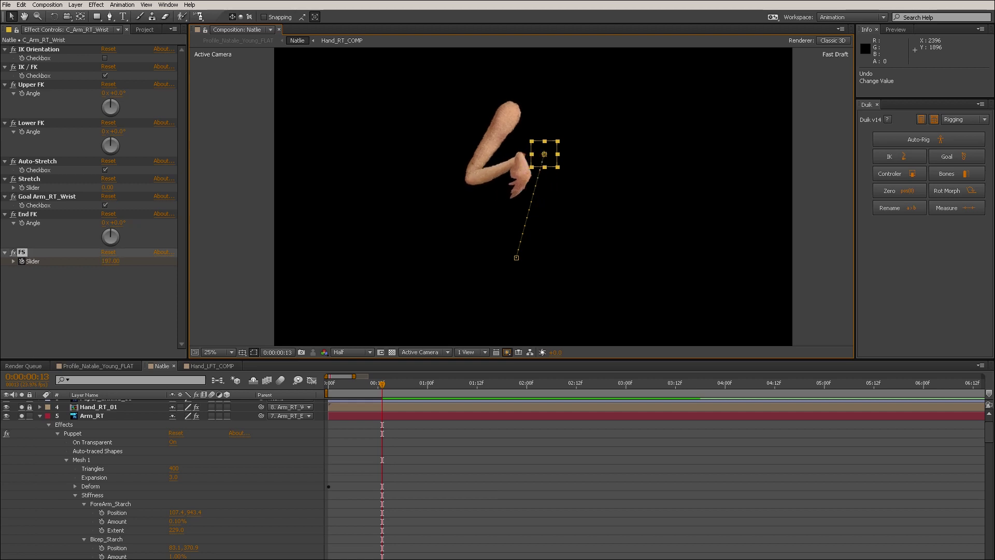
pyautogui.click(107, 261)
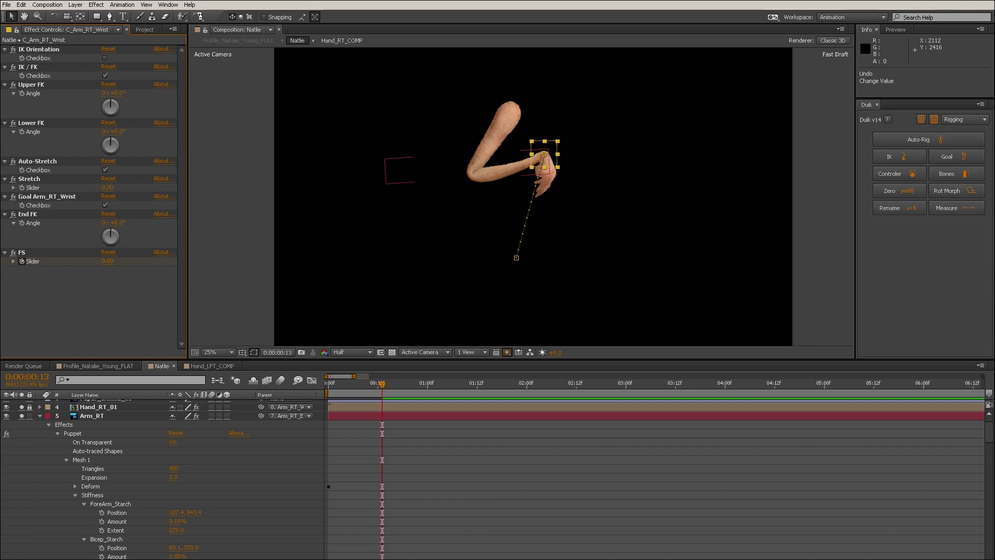
# Advance to 0:00:00:16 and set the ForeArm_Starch Amount to 1%.
pyautogui.click(102, 521)
pyautogui.press('pagedown')
pyautogui.press('pagedown')
pyautogui.press('pagedown')
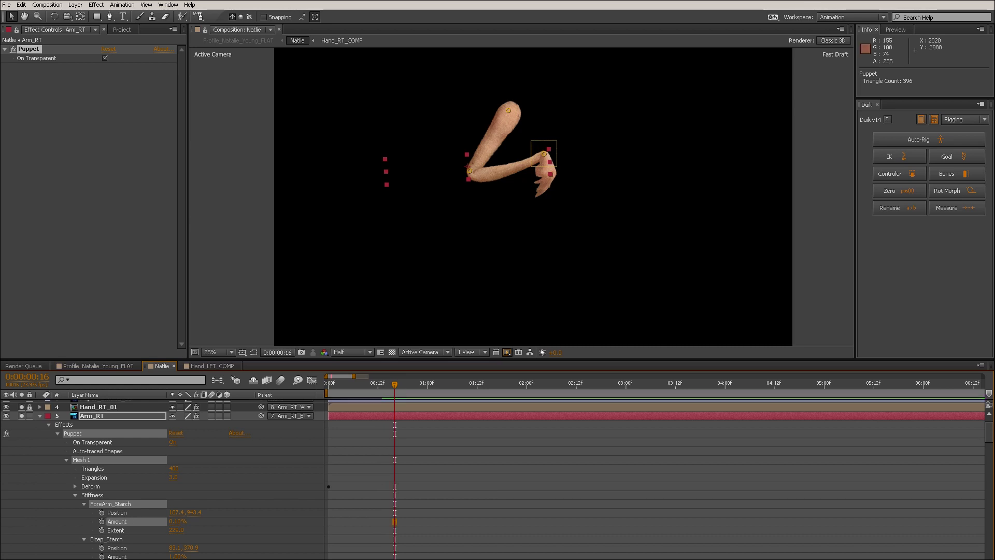
pyautogui.write('1')
pyautogui.press('Return')
# Try the 1% forearm starch with a wrist controller move and a higher FS value, undoing both.
pyautogui.click(556, 154)
pyautogui.moveTo(544, 154); pyautogui.dragTo(577, 162)
pyautogui.hotkey('ctrl', 'z')
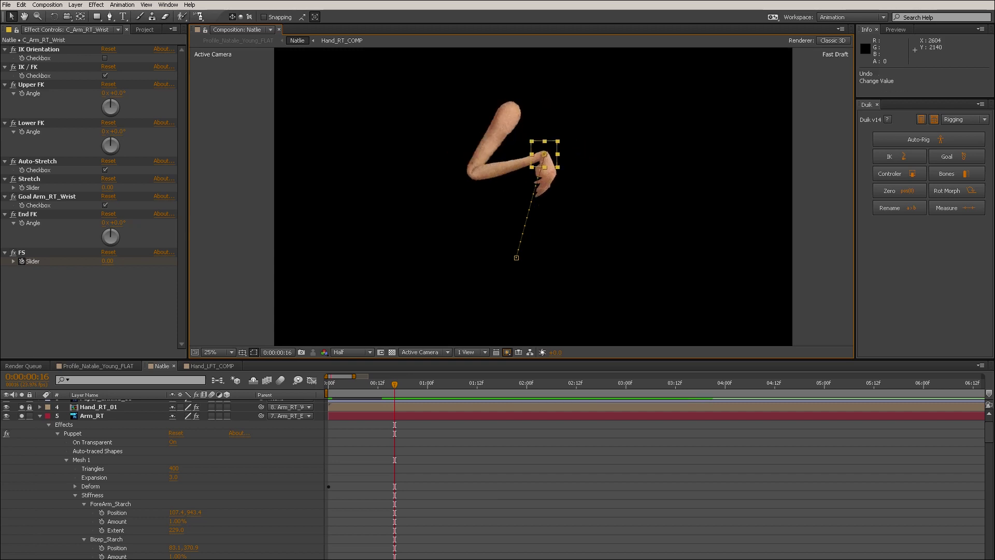
pyautogui.moveTo(107, 261); pyautogui.dragTo(143, 261)
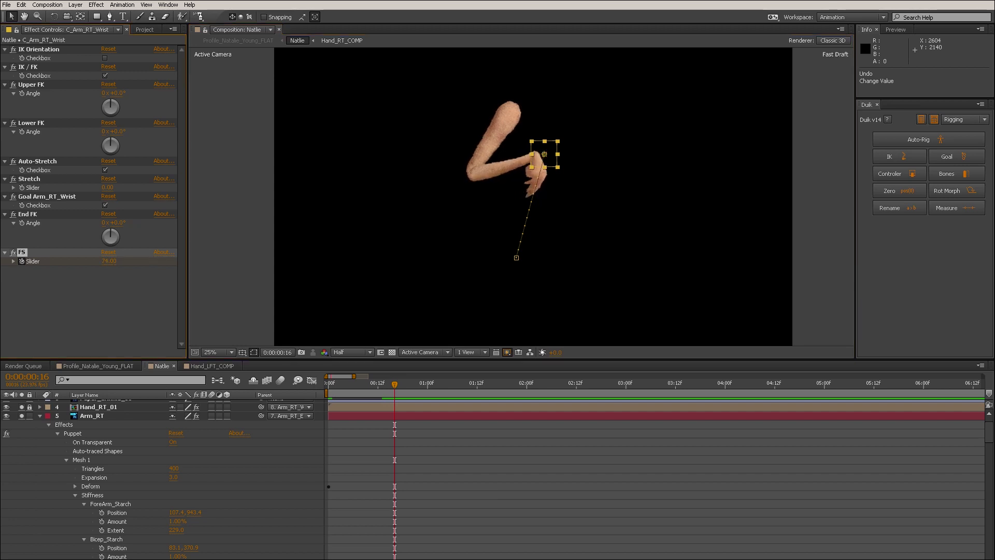
pyautogui.hotkey('ctrl', 'z')
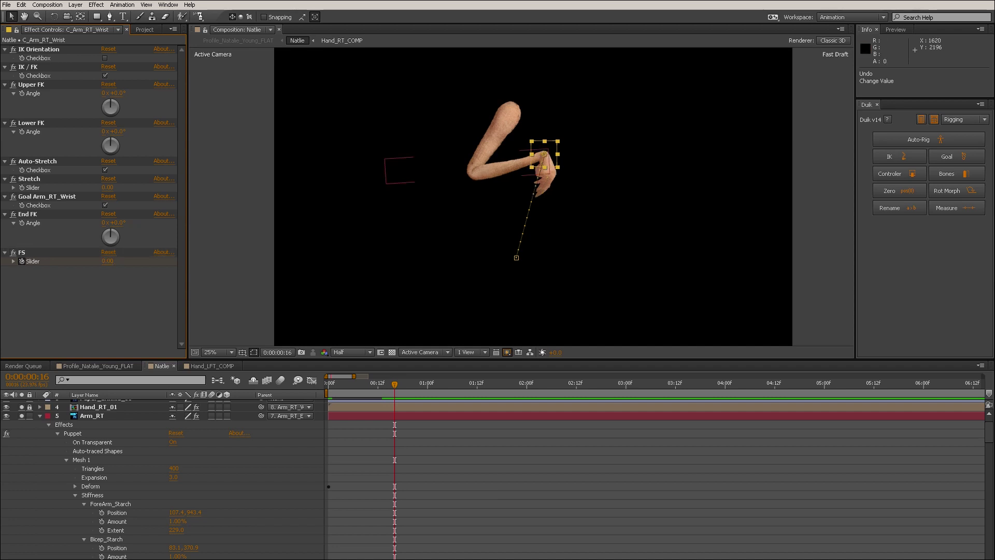
# Select ForeArm_Starch and display the arm's mesh up close with the Puppet Starch tool.
pyautogui.click(107, 539)
pyautogui.click(110, 504)
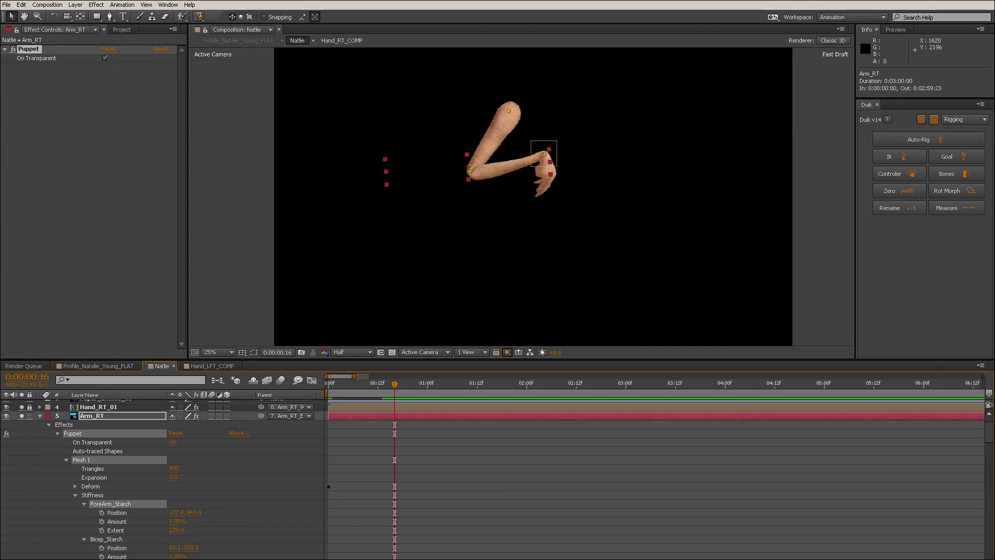
pyautogui.hotkey('ctrl', 'p')
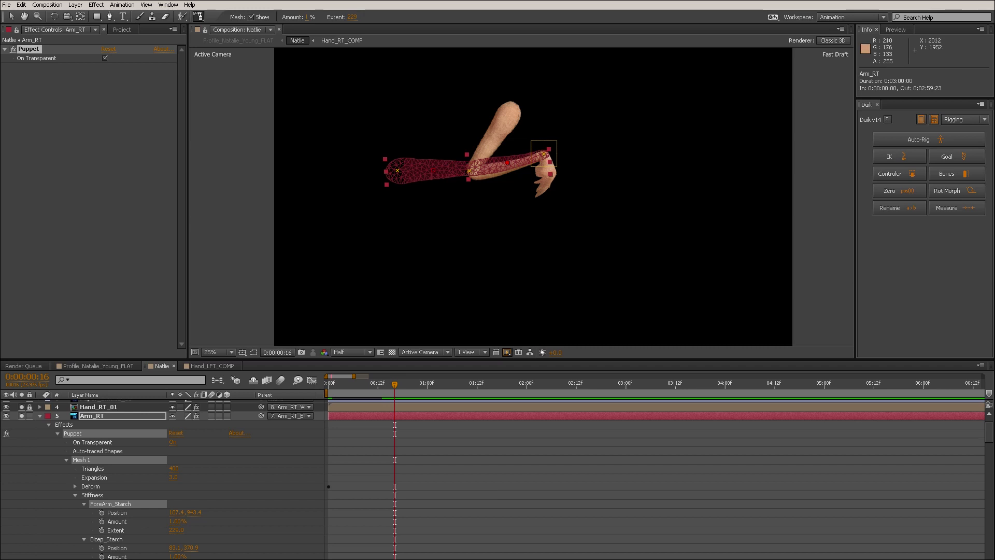
pyautogui.press('.')
pyautogui.press('.')
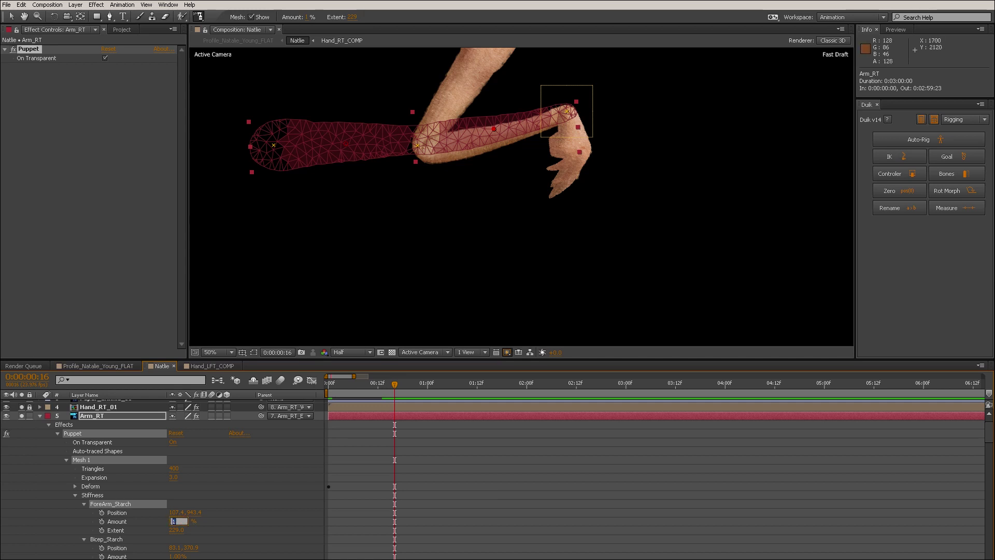
# Try ForeArm_Starch Amounts of 0.1% and 0.2%, and set it to 0.7%.
pyautogui.write('1')
pyautogui.press('Return')
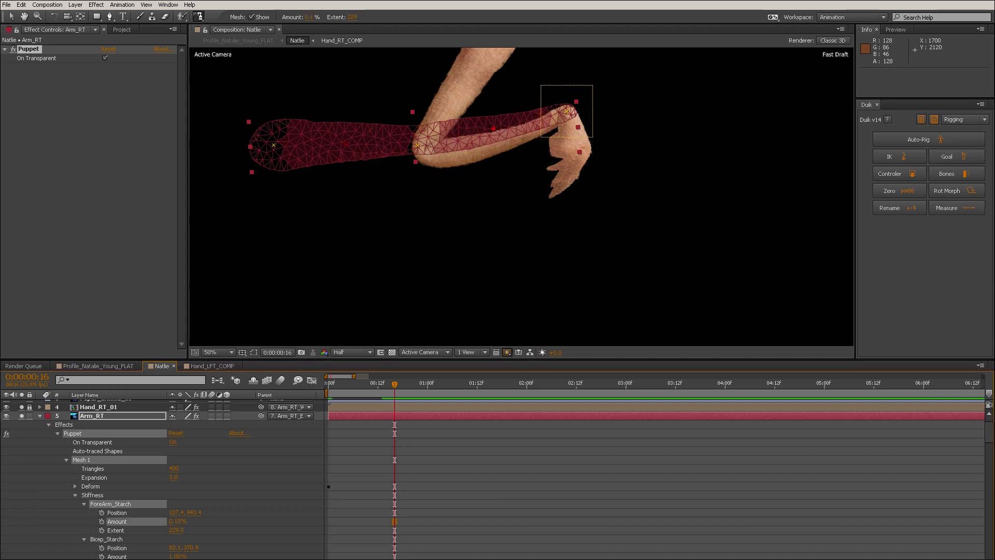
pyautogui.press('Return')
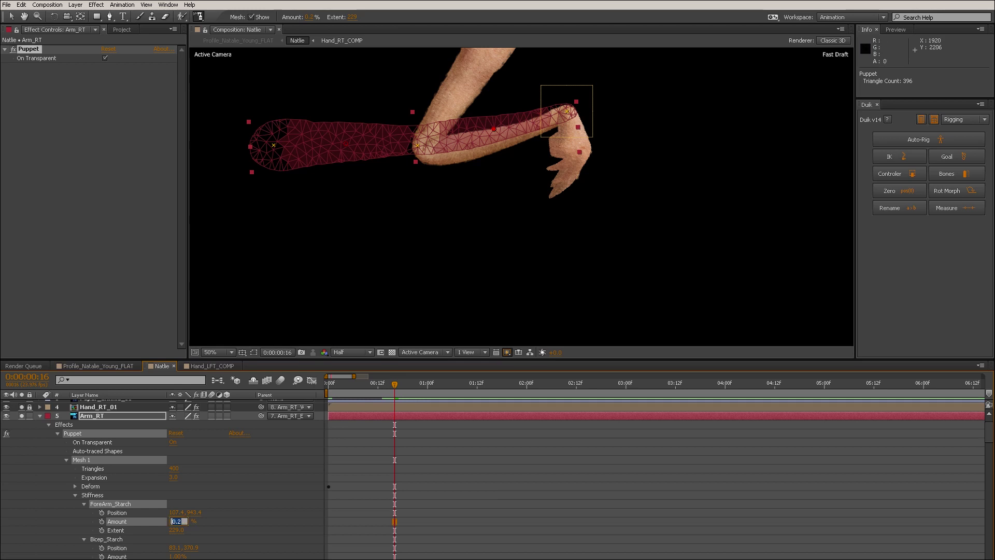
pyautogui.press('Return')
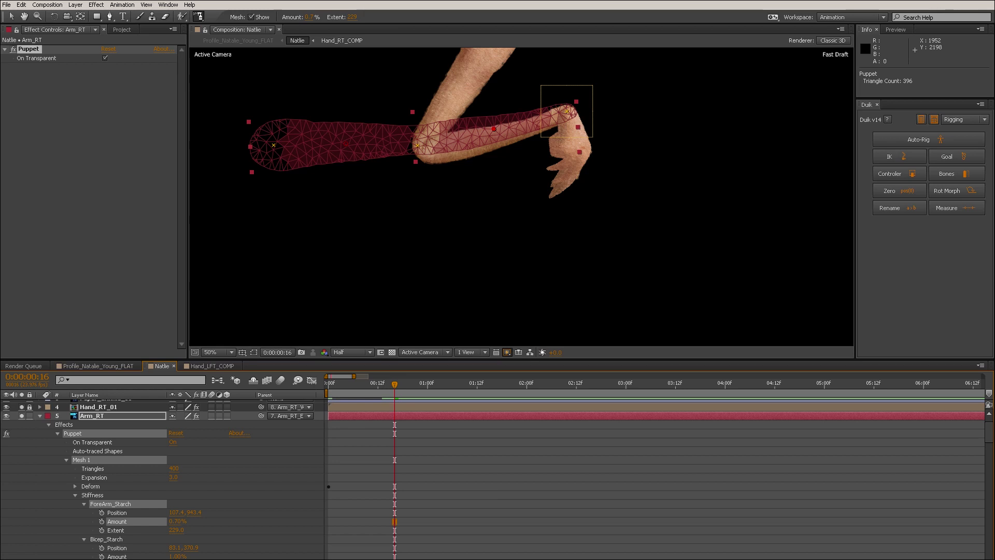
# Move to 0:00:00:13 and try raised FS values on the C_Arm_RT_Wrist controller, returning the slider to 0.
pyautogui.click(382, 384)
pyautogui.scroll(-5, 382, 477)
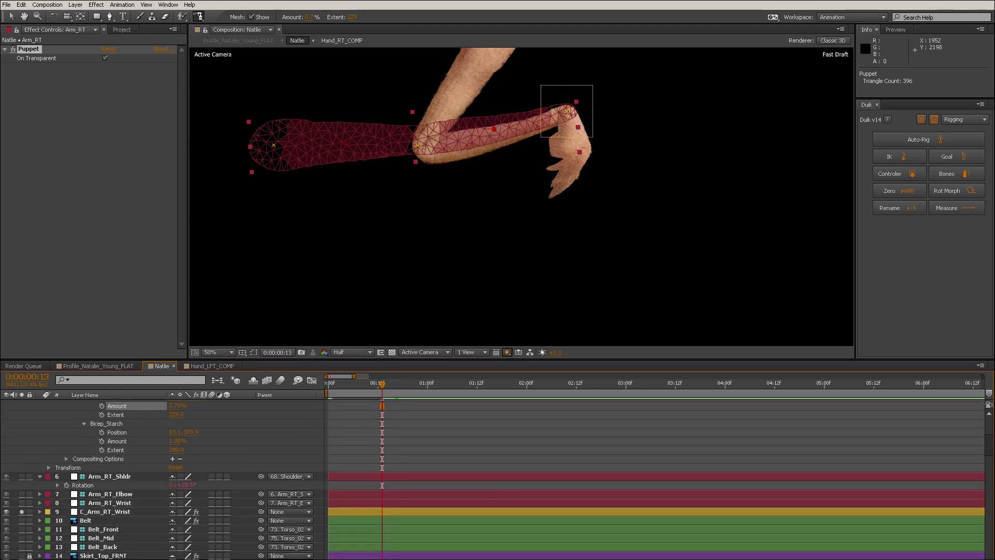
pyautogui.scroll(5, 162, 477)
pyautogui.scroll(5, 162, 477)
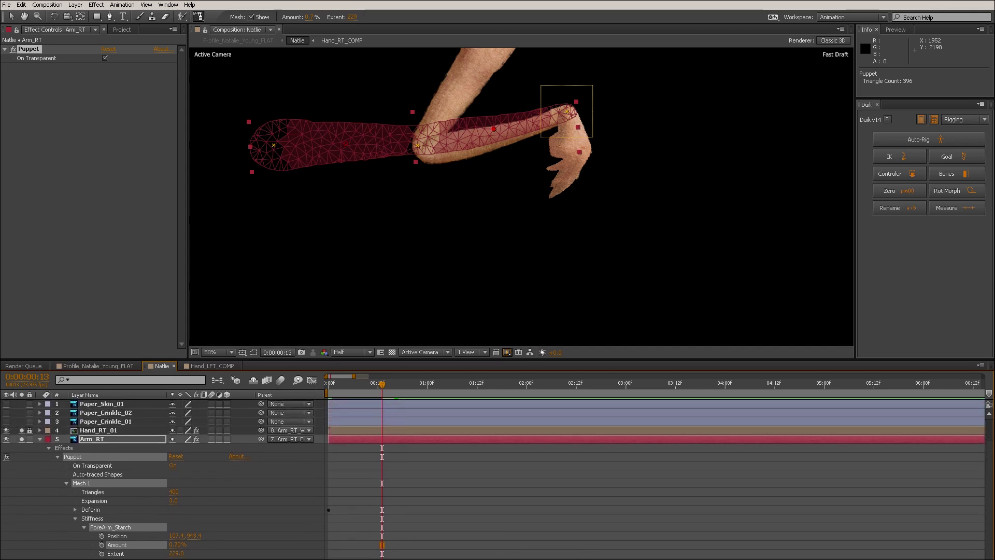
pyautogui.scroll(-10, 161, 476)
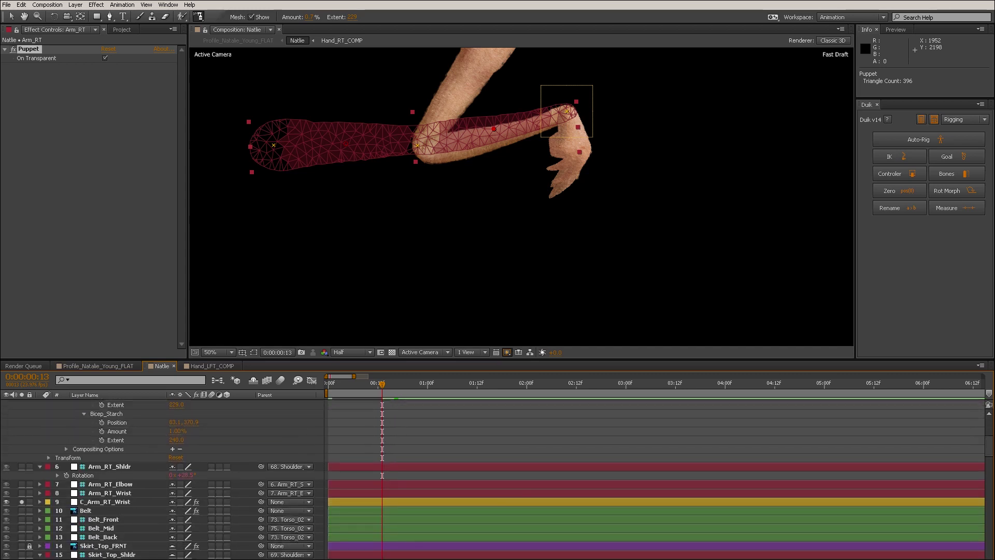
pyautogui.click(105, 501)
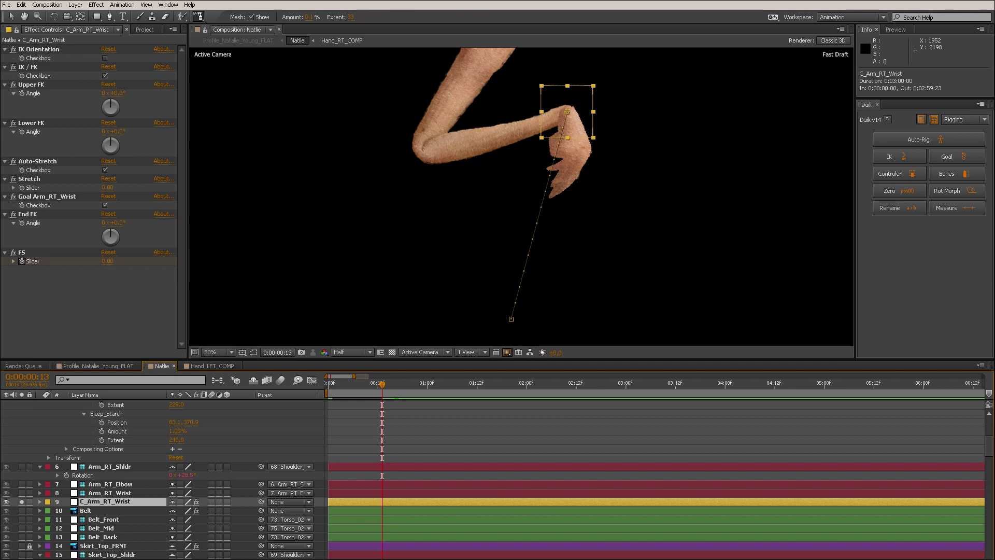
pyautogui.moveTo(107, 261); pyautogui.dragTo(156, 261)
pyautogui.press('space')
pyautogui.moveTo(383, 253); pyautogui.dragTo(319, 334)
pyautogui.click(109, 261)
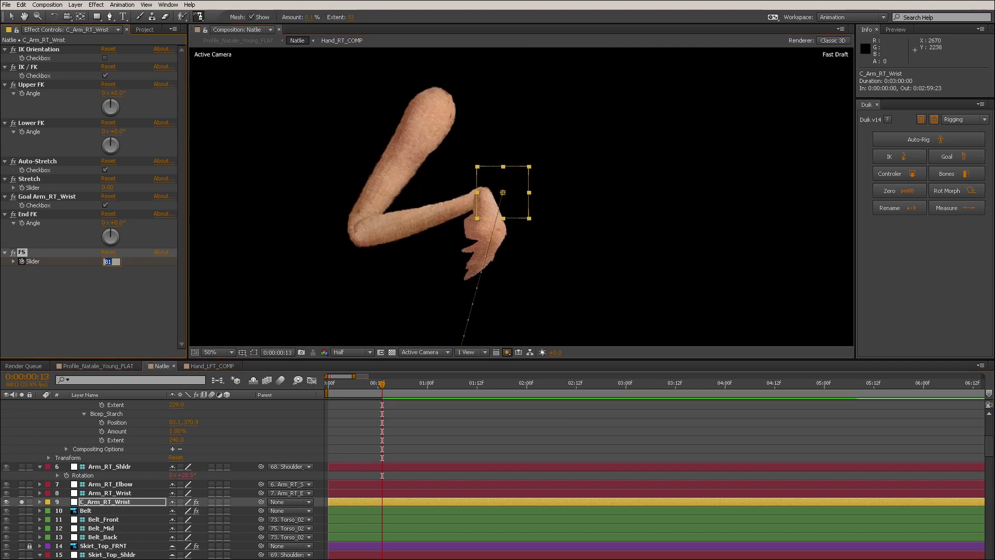
pyautogui.moveTo(107, 261); pyautogui.dragTo(163, 261)
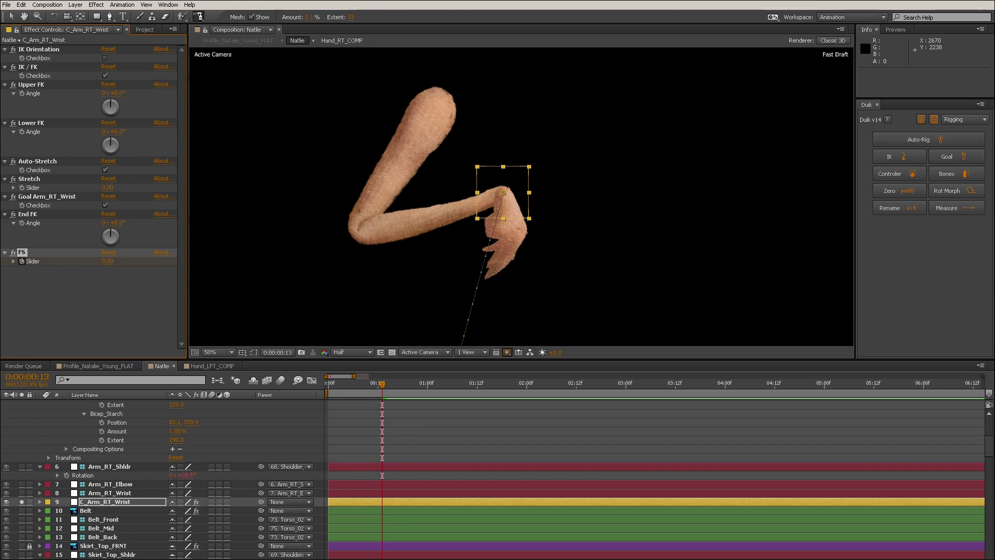
# Return to 0:00:00:00 and frame the whole straight arm with the Selection tool active.
pyautogui.moveTo(382, 385); pyautogui.dragTo(327, 384)
pyautogui.press(',')
pyautogui.moveTo(587, 259); pyautogui.dragTo(540, 237)
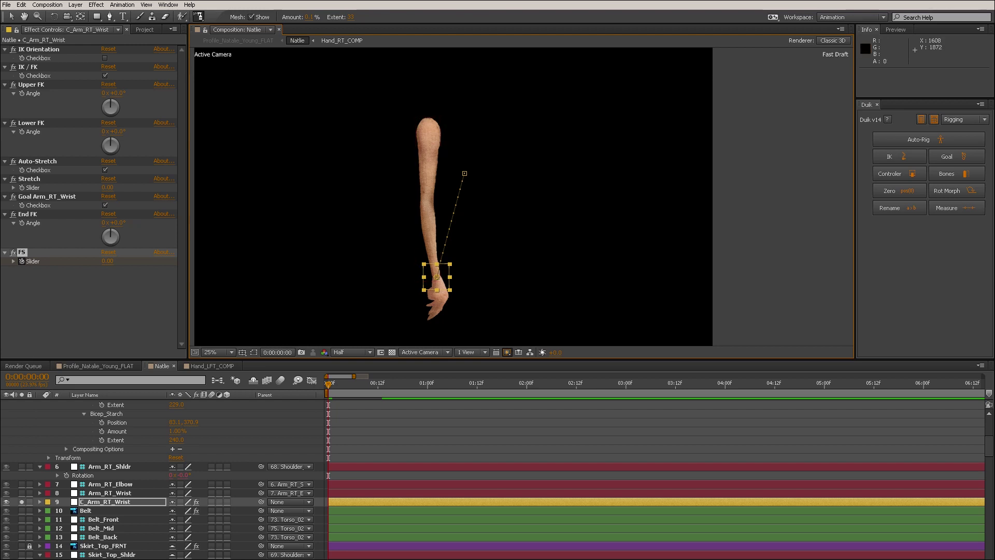
pyautogui.press('v')
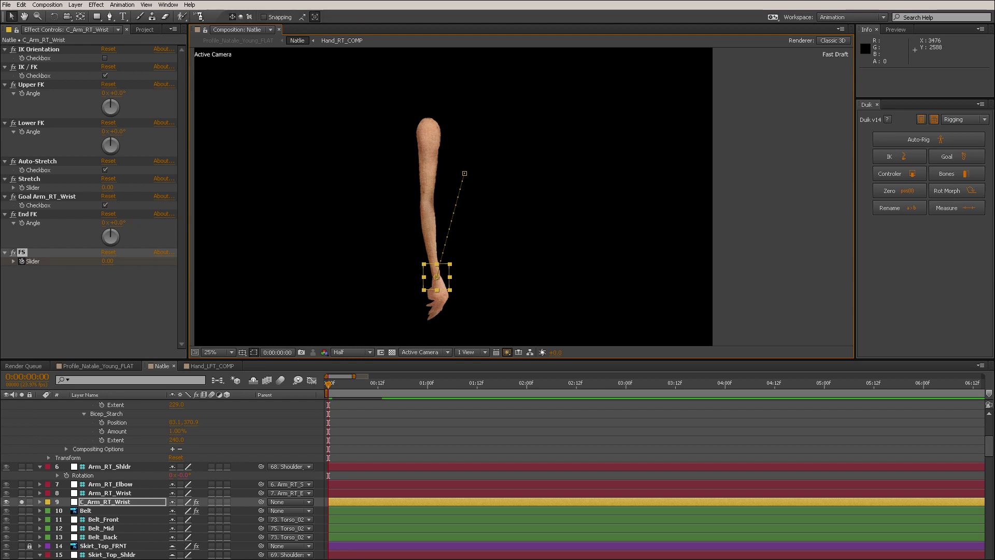
pyautogui.scroll(5, 155, 477)
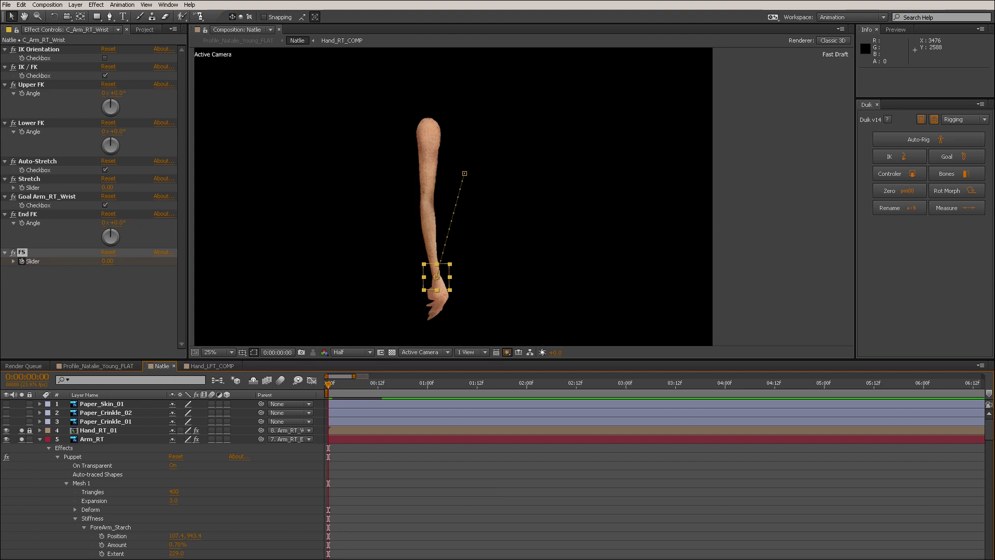
# Add Lime Green Solid 1 from the project's Solids folder to the composition, in the empty area beside the arm.
pyautogui.click(145, 29)
pyautogui.click(4, 199)
pyautogui.scroll(-3, 94, 210)
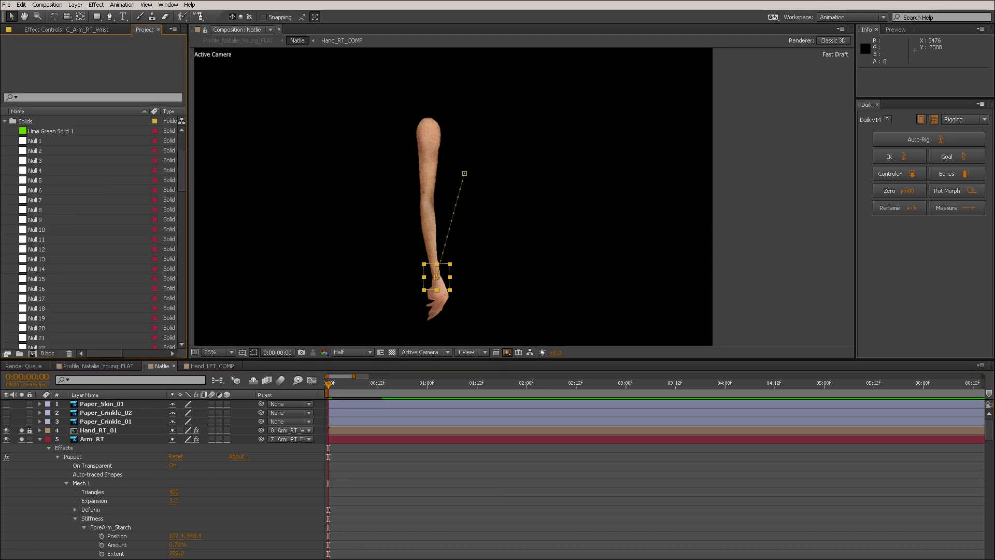
pyautogui.click(51, 131)
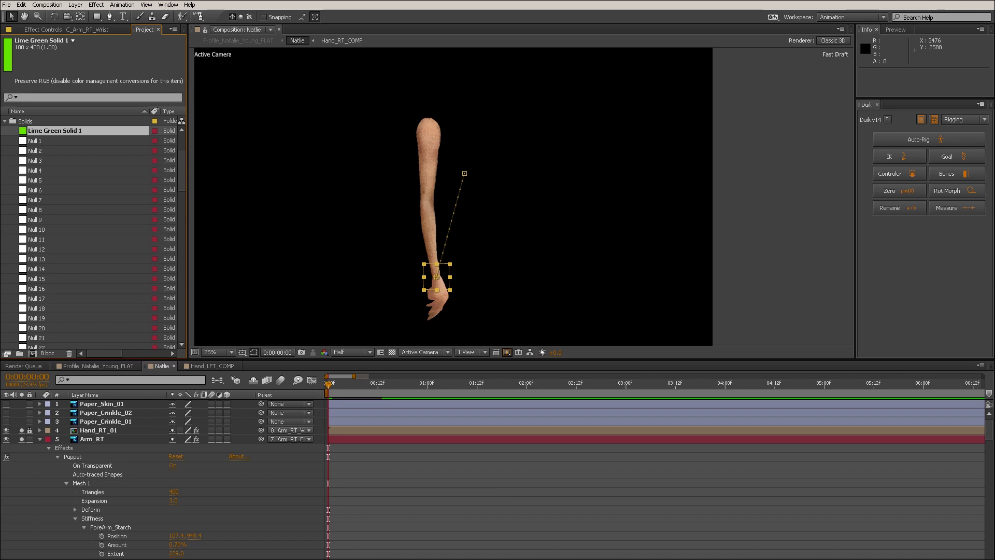
pyautogui.click(102, 404)
pyautogui.moveTo(54, 131); pyautogui.dragTo(589, 243)
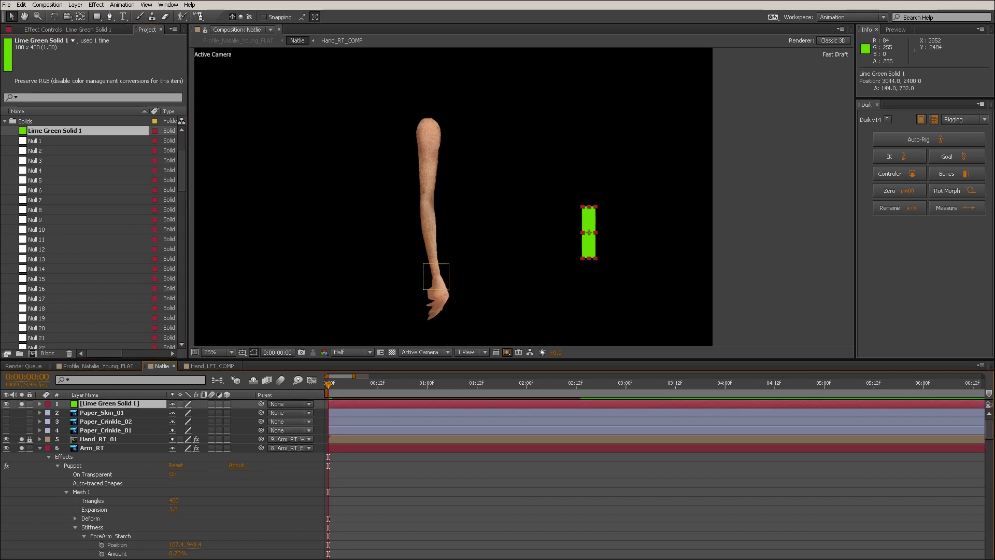
# Add Red Solid 1 above the green solid and Royal Blue Solid 1 below it.
pyautogui.scroll(-20, 93, 231)
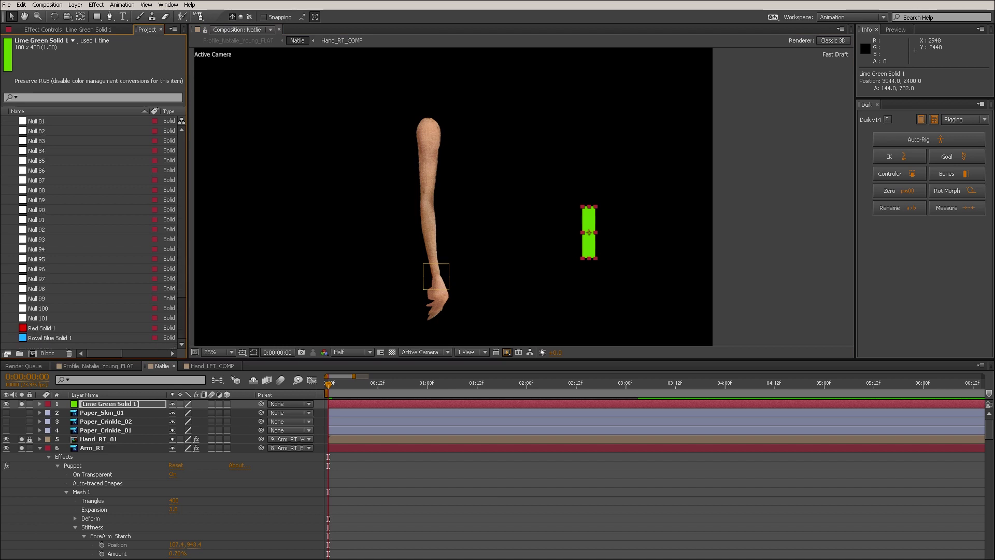
pyautogui.moveTo(42, 327); pyautogui.dragTo(589, 184)
pyautogui.moveTo(49, 337); pyautogui.dragTo(596, 273)
# Align the red solid with the green one so they overlap end to end as an upper arm and forearm.
pyautogui.moveTo(588, 231); pyautogui.dragTo(588, 231)
pyautogui.moveTo(589, 192); pyautogui.dragTo(591, 191)
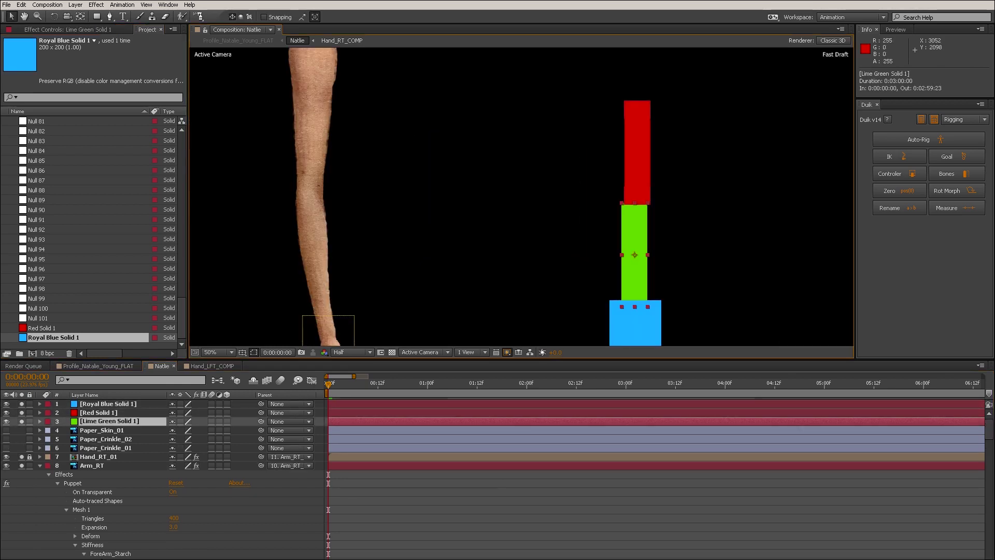
pyautogui.moveTo(635, 174); pyautogui.dragTo(633, 175)
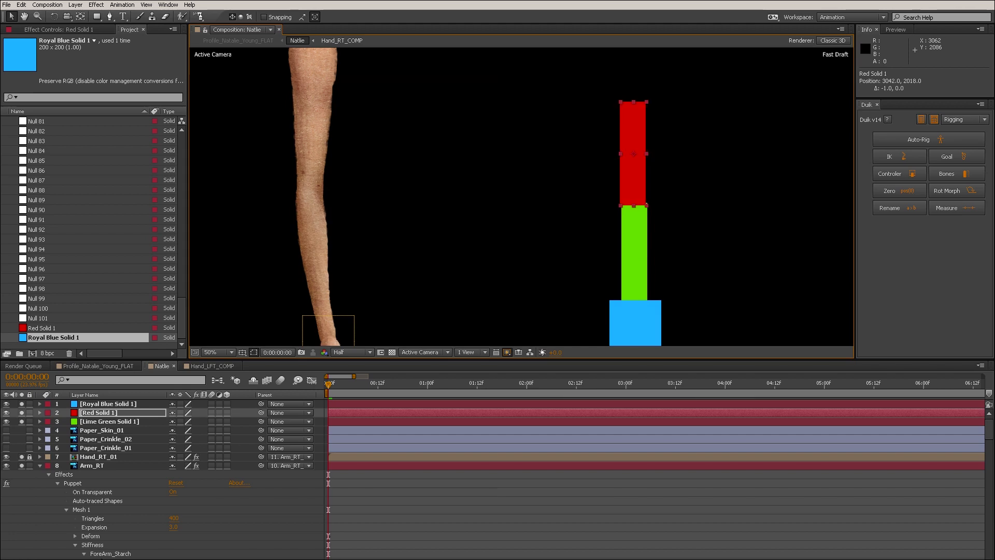
pyautogui.press('Right')
pyautogui.press('Right')
pyautogui.press('Right')
pyautogui.press('Right')
pyautogui.press('Right')
pyautogui.press('Right')
pyautogui.press('Right')
pyautogui.press('Right')
pyautogui.press('Left')
pyautogui.press('Left')
pyautogui.press('Left')
# Centre the blue solid under the green solid's lower end as the hand, at position 3050, 2678.
pyautogui.press('space')
pyautogui.moveTo(638, 171); pyautogui.dragTo(610, 200)
pyautogui.press('space')
pyautogui.moveTo(624, 290); pyautogui.dragTo(613, 253)
pyautogui.moveTo(600, 306); pyautogui.dragTo(599, 305)
pyautogui.click(591, 164)
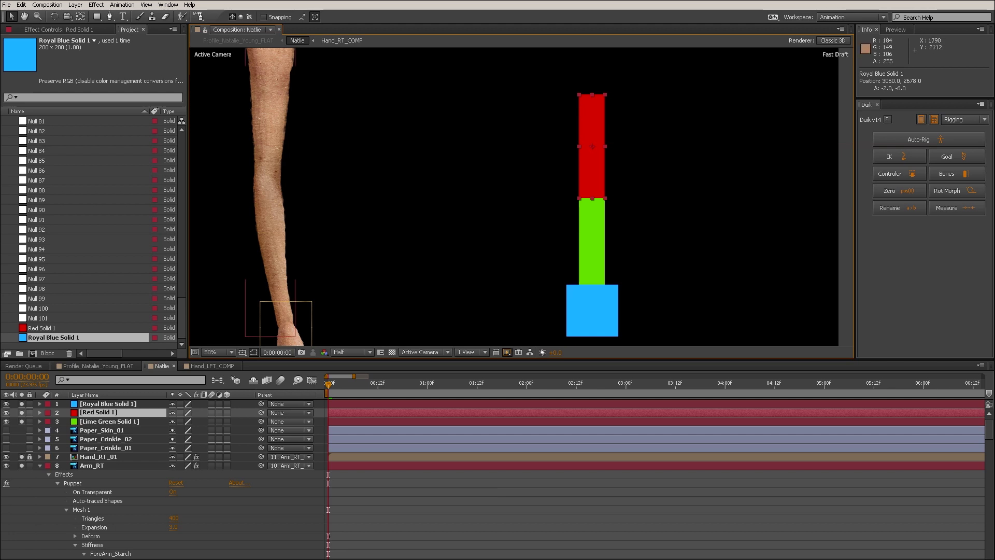
# Solo the Arm_RT_Shldr, Arm_RT_Elbow and Arm_RT_Wrist layers so the bones show on the arm.
pyautogui.click(270, 190)
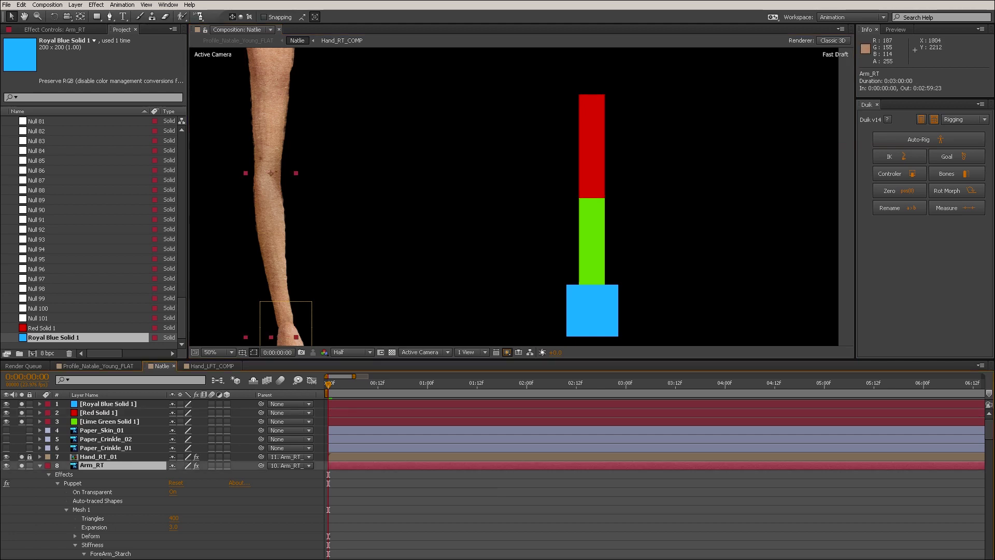
pyautogui.scroll(-10, 497, 480)
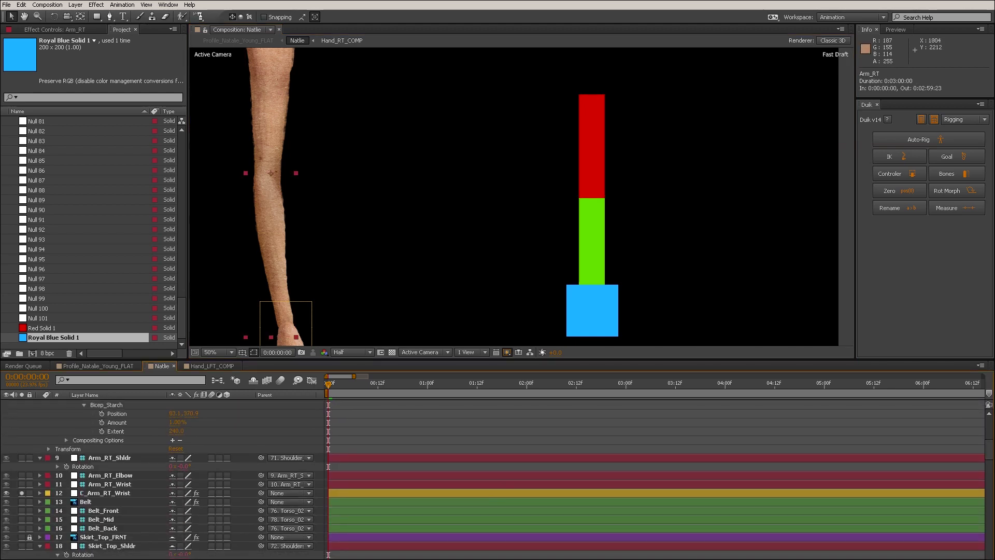
pyautogui.click(110, 483)
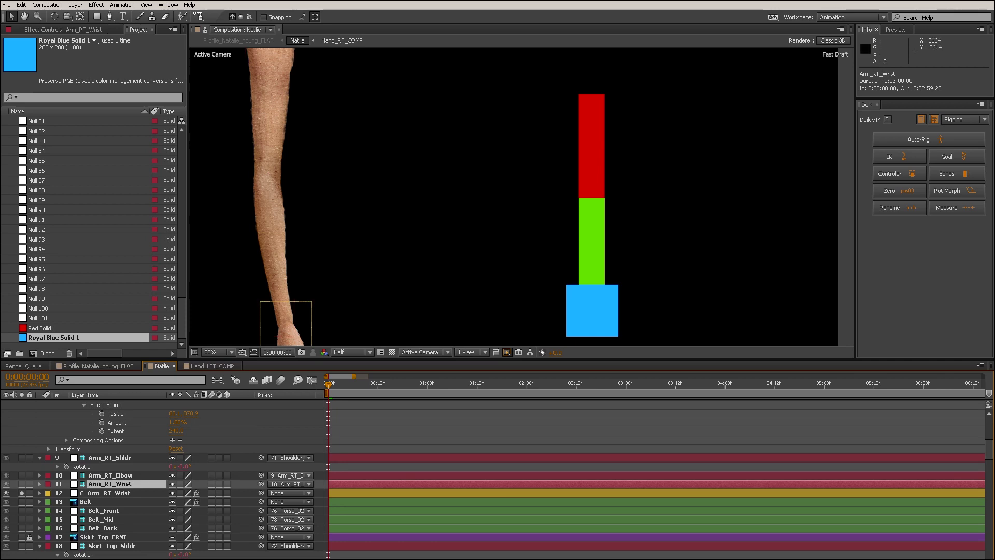
pyautogui.moveTo(22, 484); pyautogui.dragTo(21, 457)
pyautogui.moveTo(288, 336); pyautogui.dragTo(315, 300)
# Examine the Position expressions of the Arm_RT_Elbow and Arm_RT_Wrist bones.
pyautogui.click(110, 475)
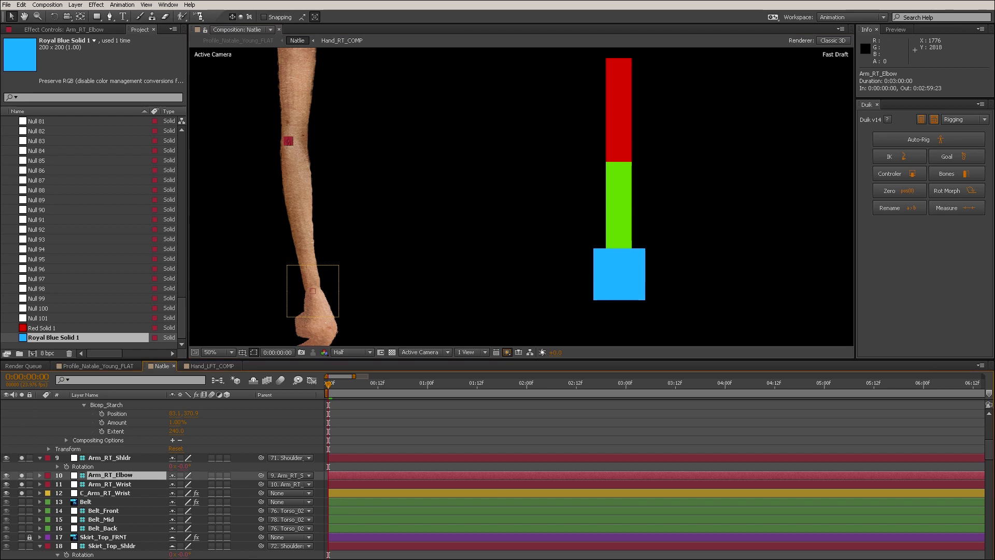
pyautogui.press('p')
pyautogui.hotkey('ctrl', 'Down')
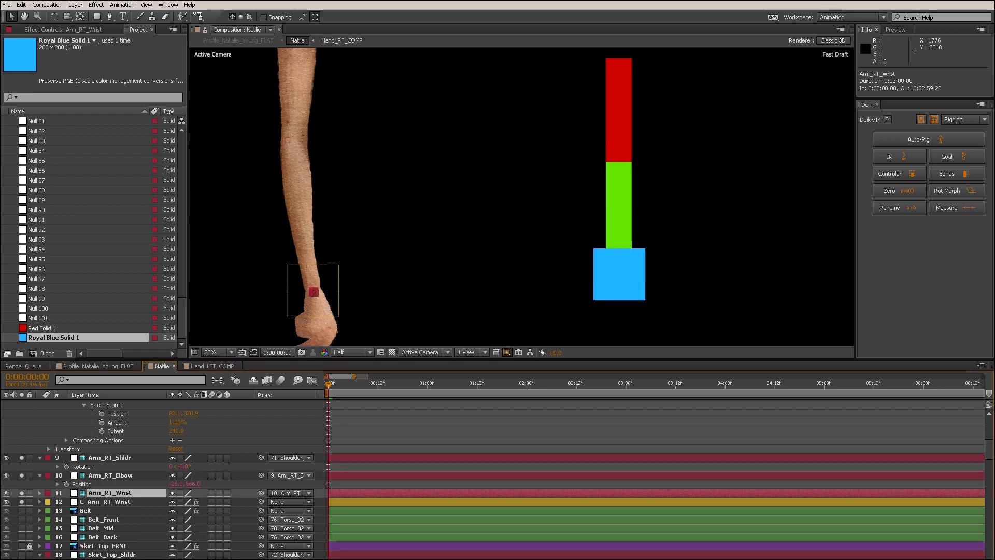
pyautogui.press('p')
pyautogui.click(58, 501)
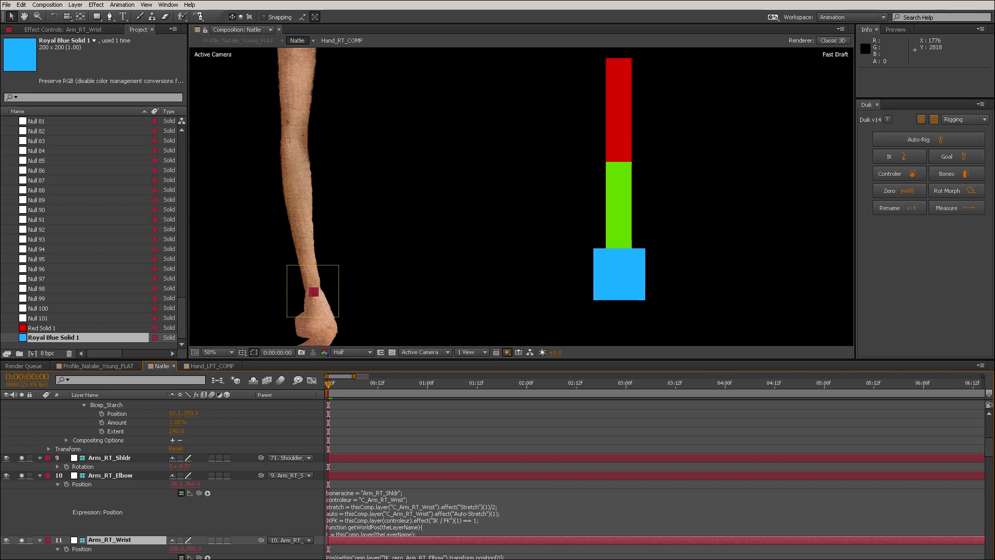
pyautogui.click(414, 510)
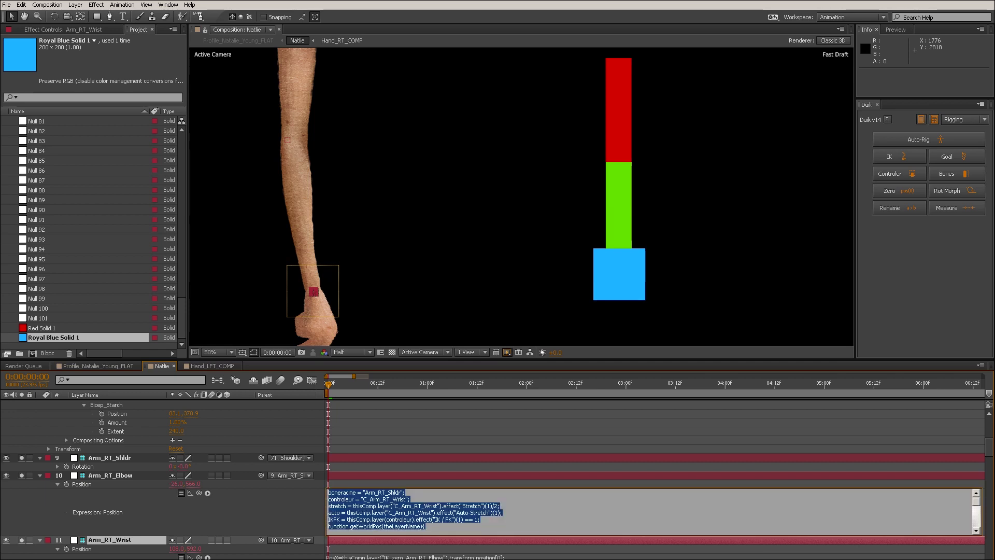
pyautogui.scroll(-8, 414, 511)
pyautogui.scroll(1, 414, 510)
pyautogui.scroll(6, 650, 510)
# Collapse and lock the Arm_RT_Shldr, Arm_RT_Elbow and Arm_RT_Wrist layers.
pyautogui.click(40, 476)
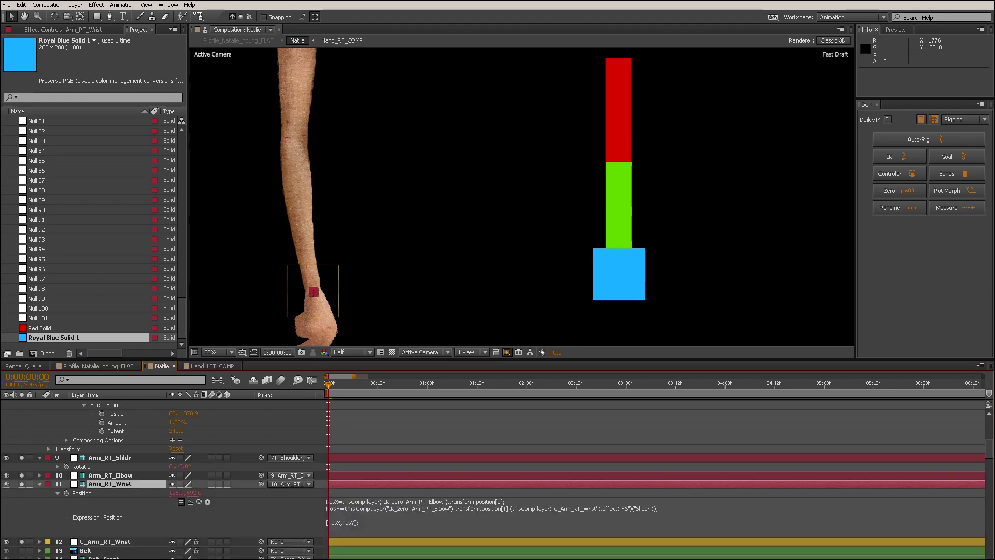
pyautogui.click(40, 484)
pyautogui.click(39, 457)
pyautogui.moveTo(29, 475); pyautogui.dragTo(30, 458)
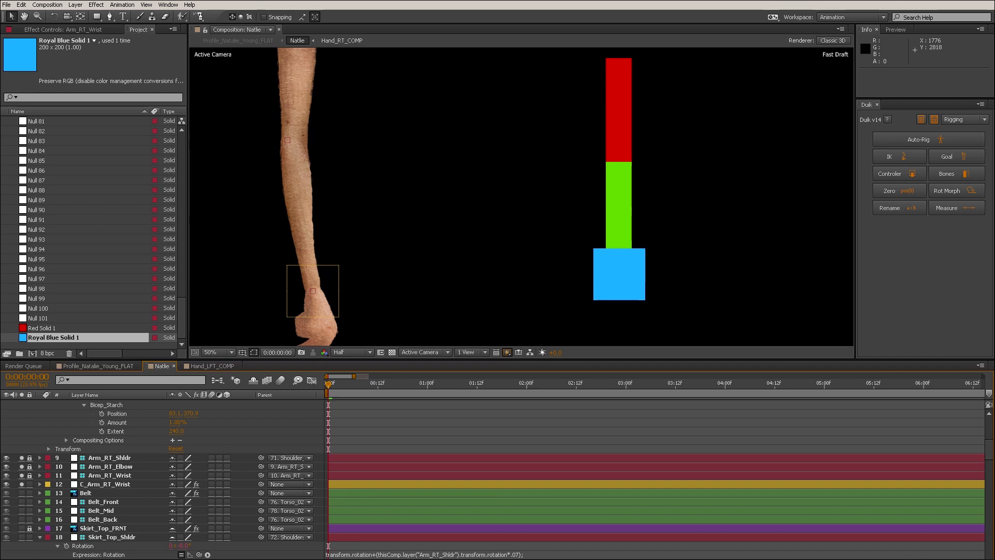
pyautogui.scroll(3, 160, 466)
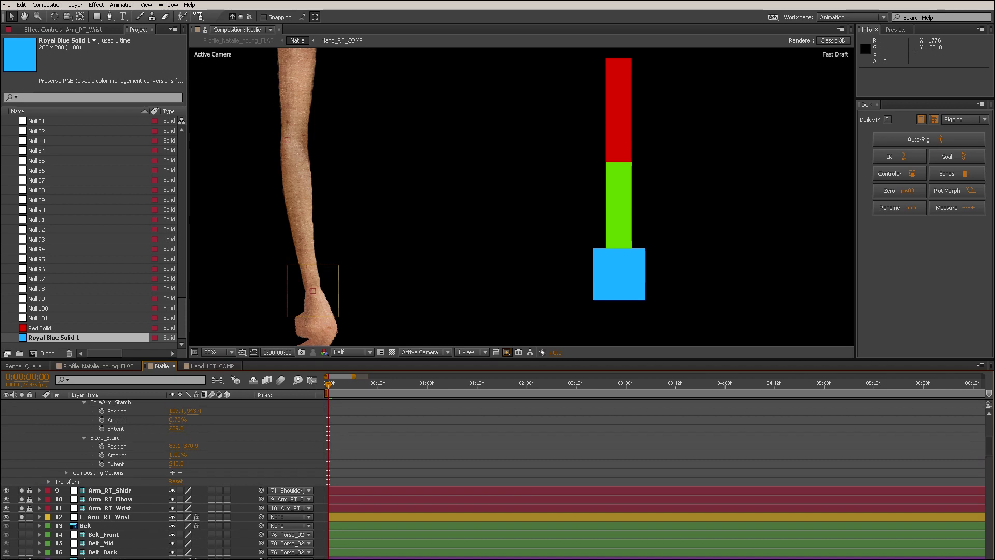
# Place puppet pins near the upper and lower ends of the red solid with the Puppet Pin tool.
pyautogui.click(619, 233)
pyautogui.press('space')
pyautogui.moveTo(618, 233); pyautogui.dragTo(528, 258)
pyautogui.press('v')
pyautogui.click(529, 130)
pyautogui.click(199, 17)
pyautogui.click(233, 16)
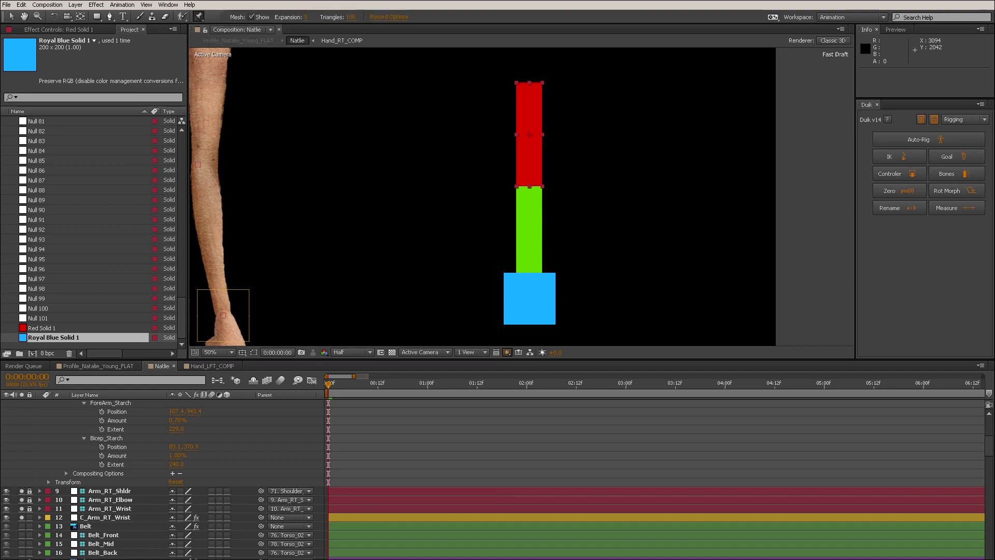
pyautogui.click(529, 92)
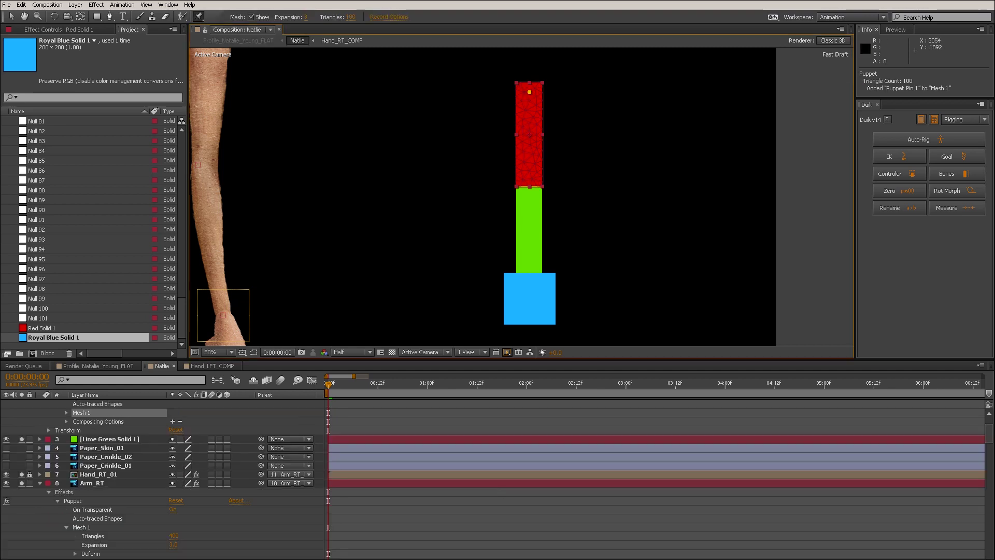
pyautogui.click(529, 181)
# Place puppet pins on the green solid at its overlaps with the red and blue solids.
pyautogui.click(109, 439)
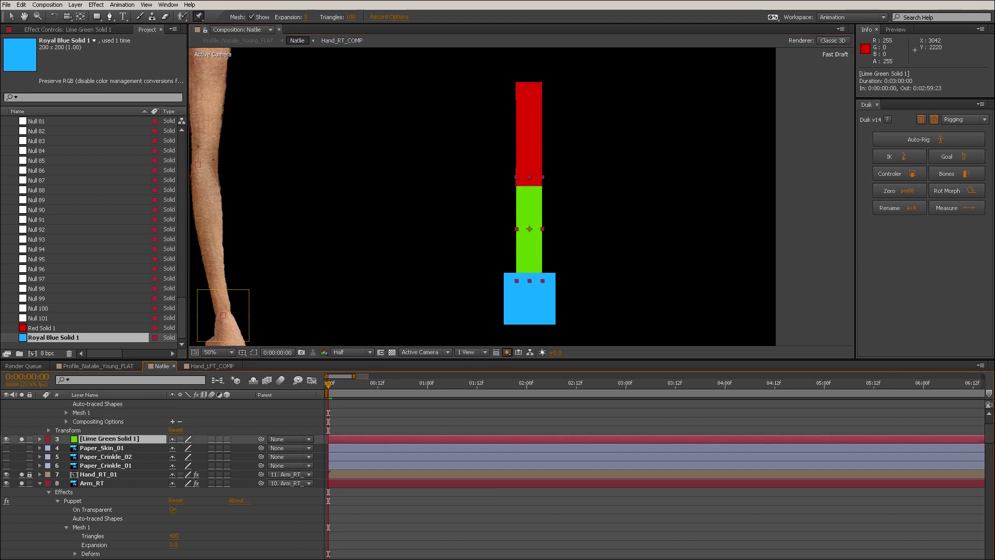
pyautogui.click(528, 182)
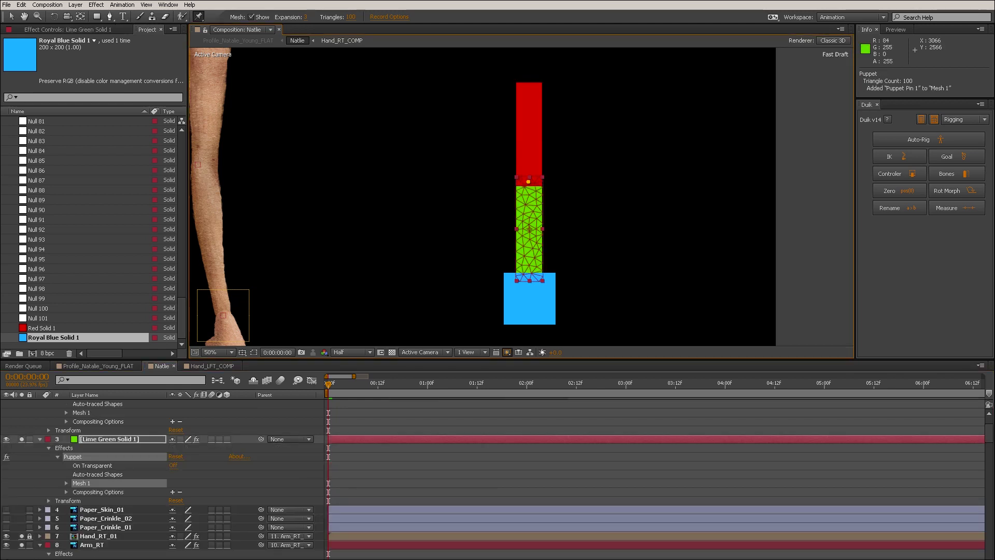
pyautogui.click(529, 275)
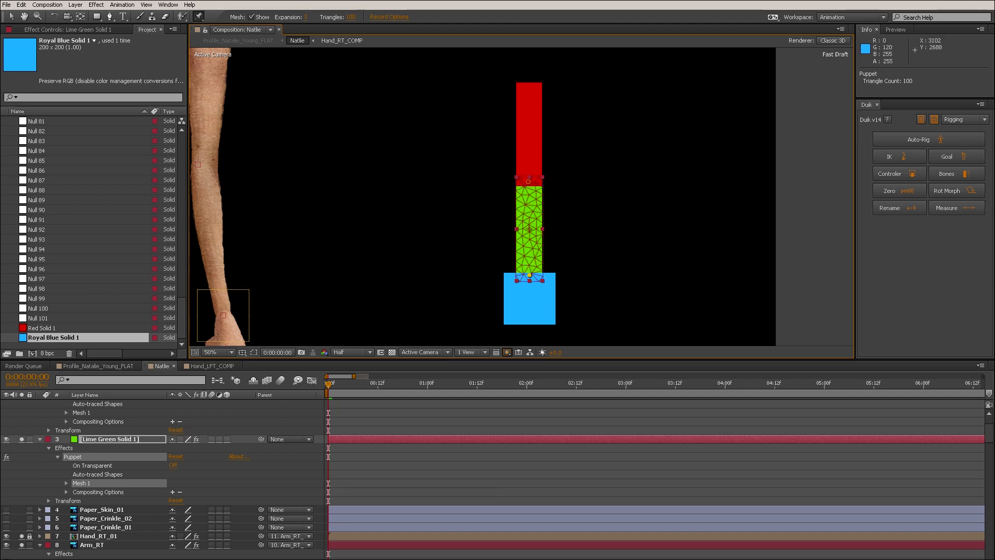
# Turn on the Puppet effect's On Transparent option for the red and green solids and collapse the green layer.
pyautogui.scroll(3, 492, 479)
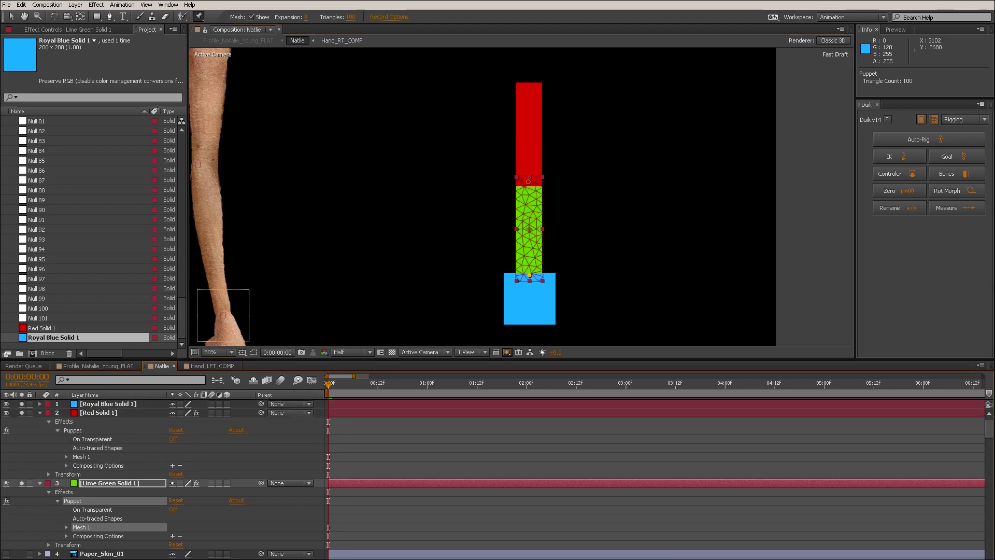
pyautogui.click(98, 412)
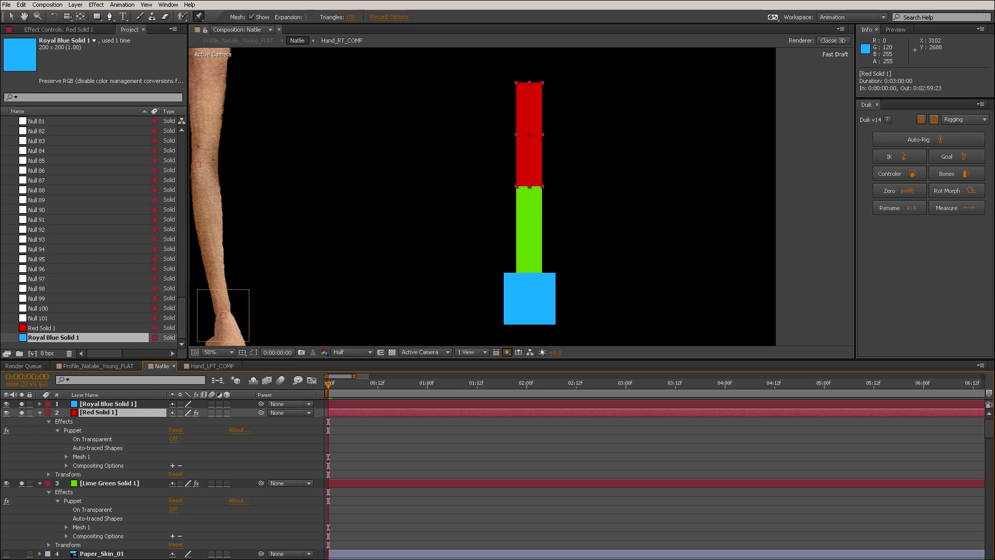
pyautogui.click(173, 438)
pyautogui.click(173, 510)
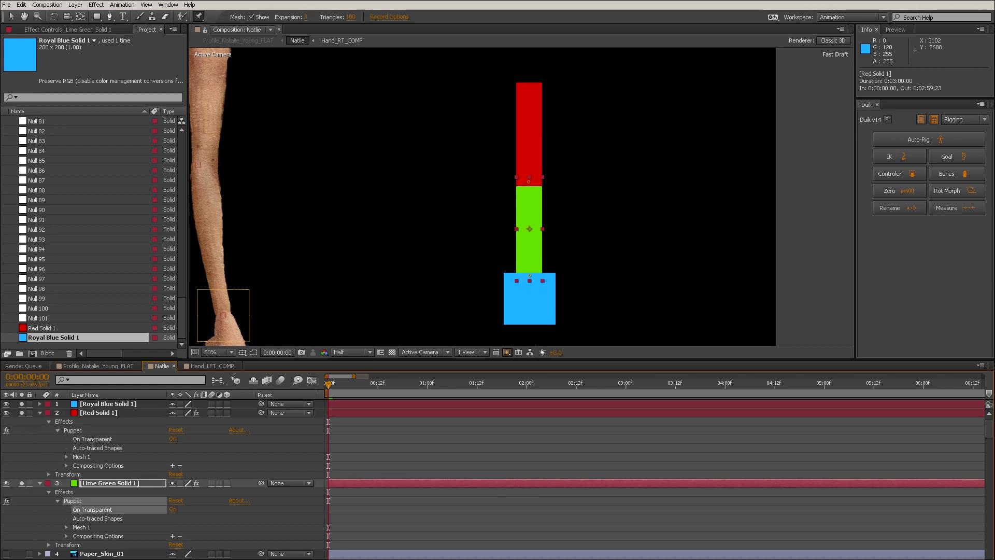
pyautogui.click(40, 483)
pyautogui.click(98, 413)
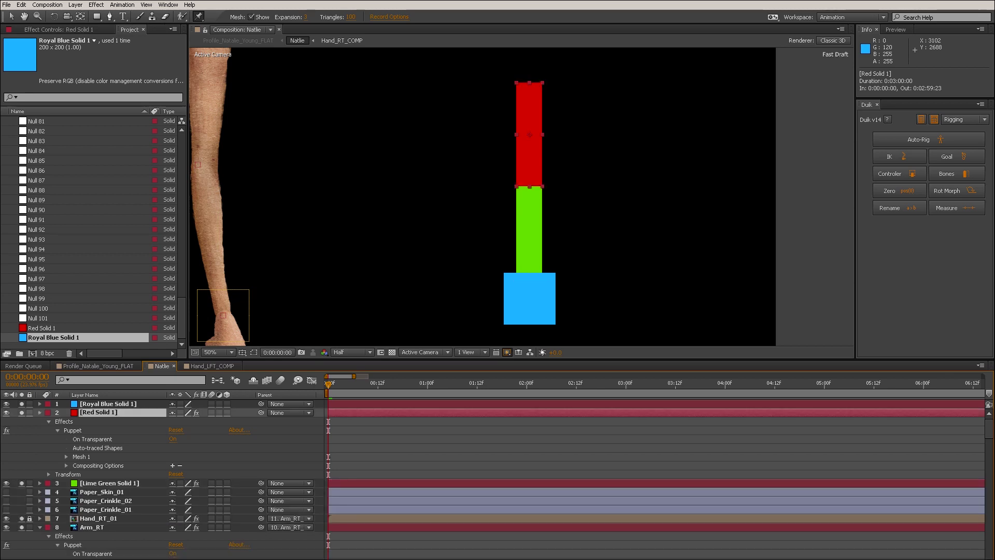
# Collapse the red solid's layer and generate Duik bones for its puppet pins.
pyautogui.click(40, 412)
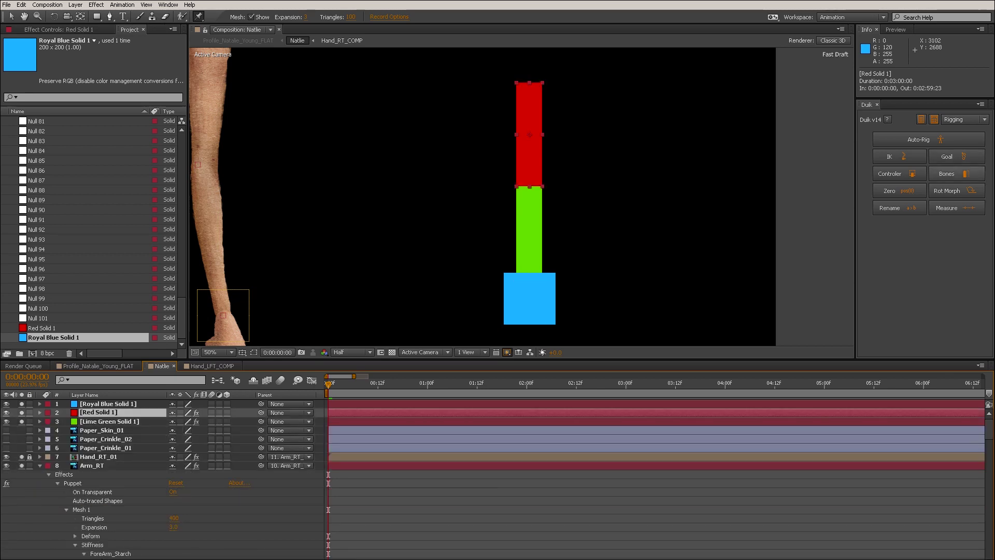
pyautogui.click(973, 172)
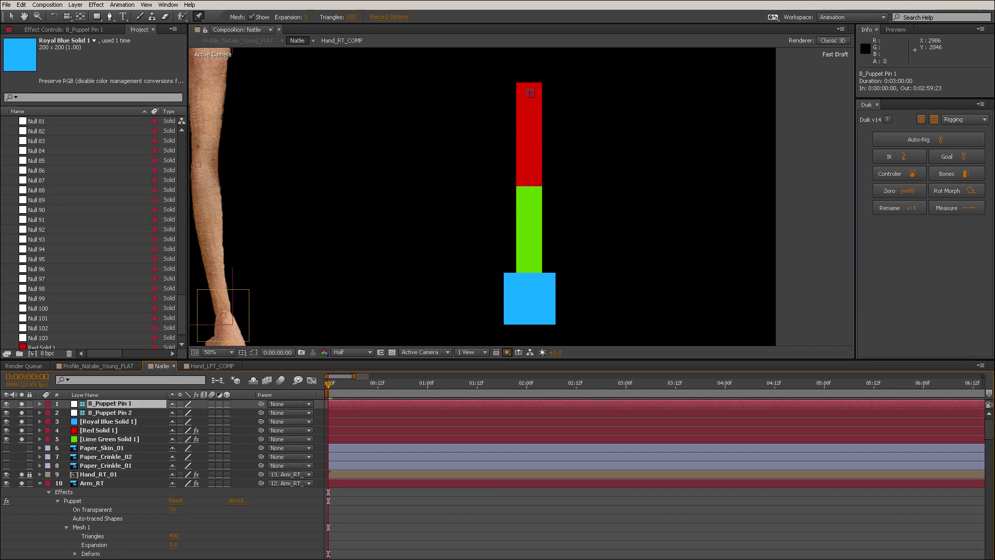
# Test the red solid's upper bone by moving it slightly with the Selection tool, and undo the move.
pyautogui.press('v')
pyautogui.moveTo(529, 92)
pyautogui.mouseDown()
pyautogui.moveTo(510, 111)
pyautogui.moveTo(546, 133)
pyautogui.moveTo(547, 95)
pyautogui.mouseUp()
pyautogui.hotkey('ctrl', 'z')
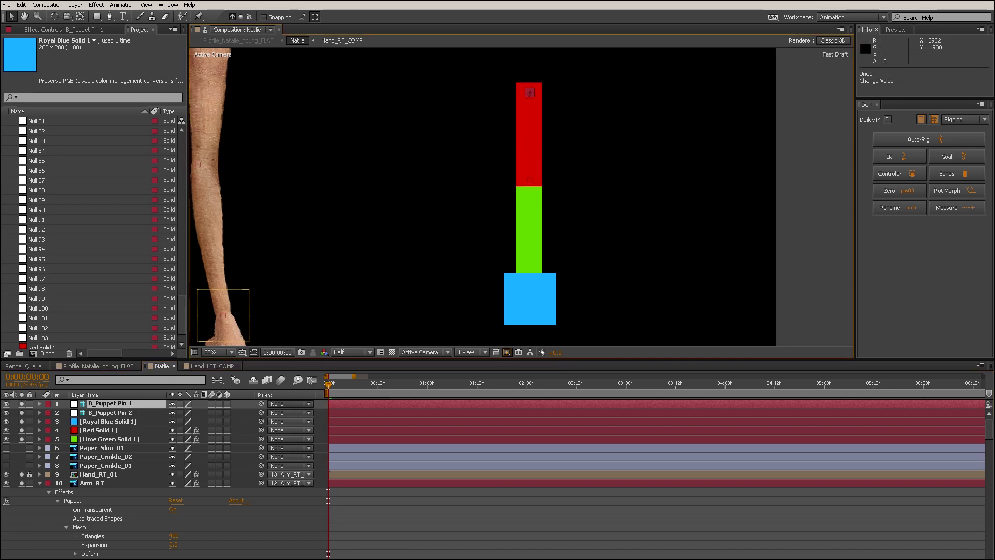
# Rename the bone layer at the red solid's upper end as Shoulder_Pin.
pyautogui.press('Return')
pyautogui.write('Shoulder')
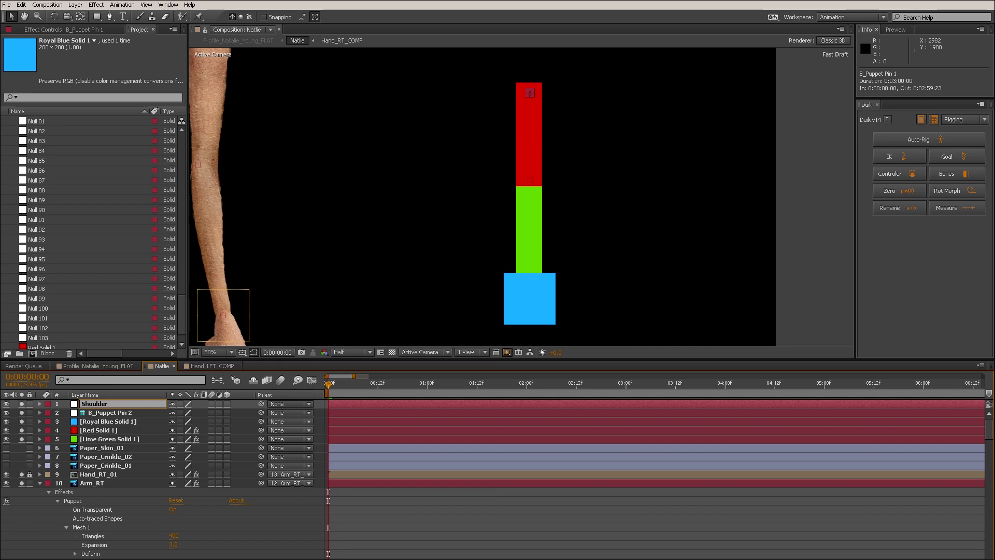
pyautogui.press('Return')
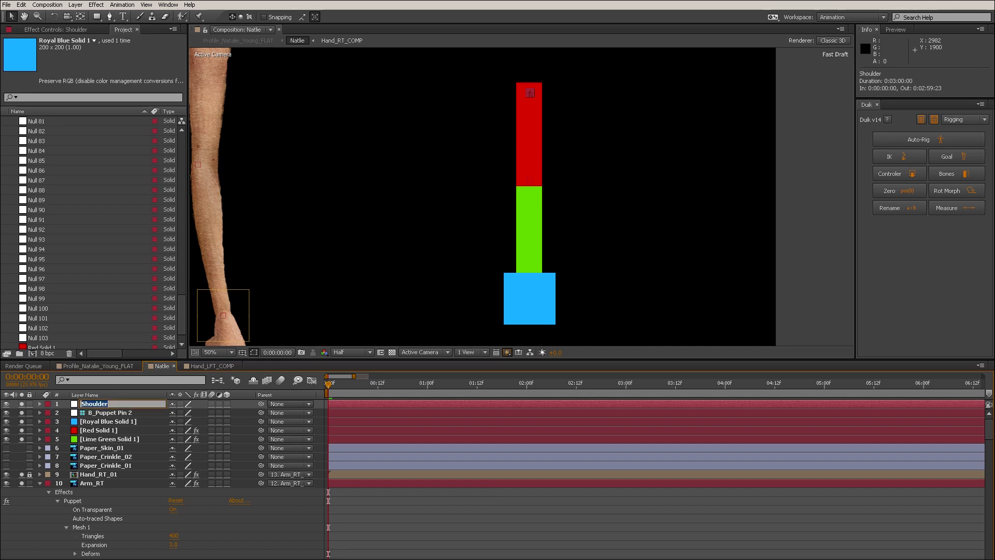
pyautogui.write('_Pin')
pyautogui.press('Return')
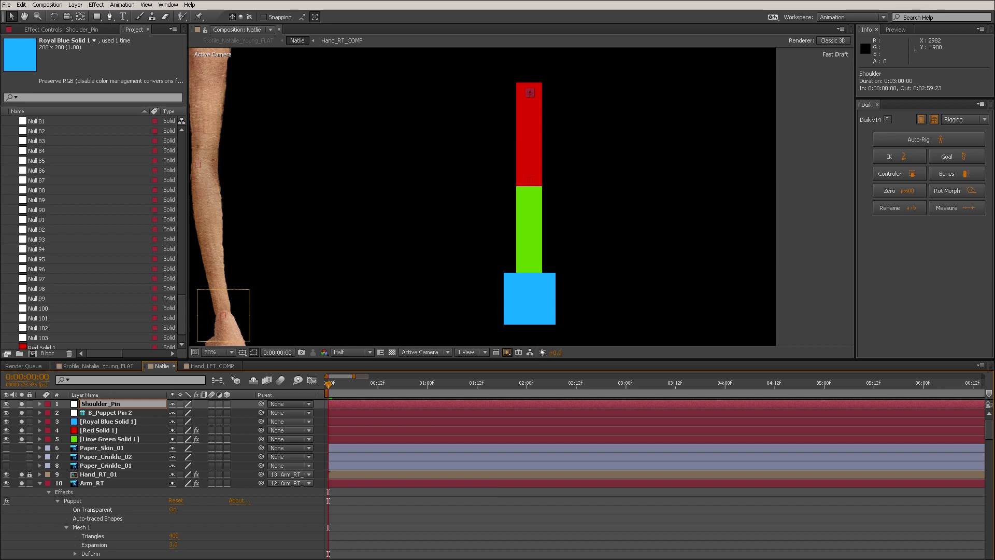
# Rename the bone layer at the red solid's lower end as Elbow_Pin.
pyautogui.click(110, 413)
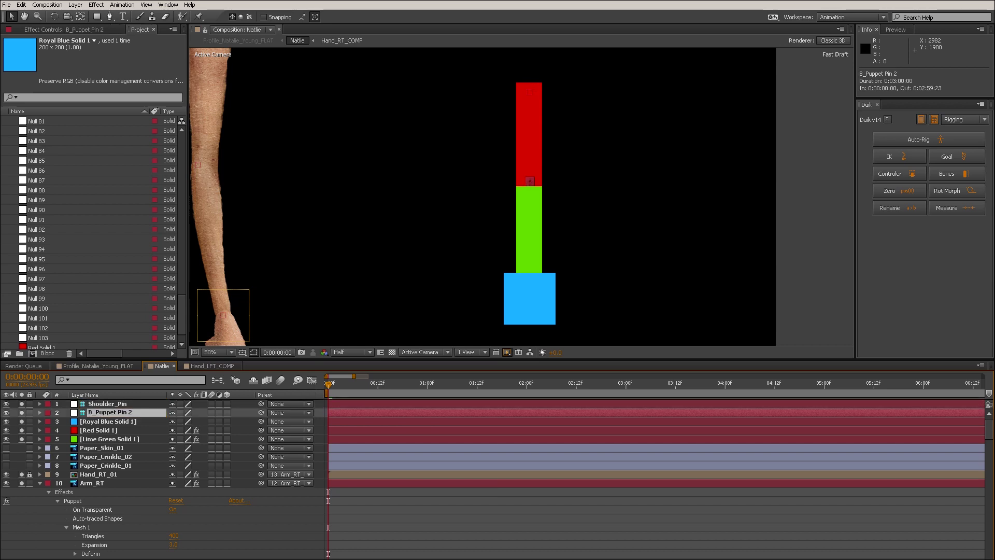
pyautogui.press('Return')
pyautogui.write('Elbow_')
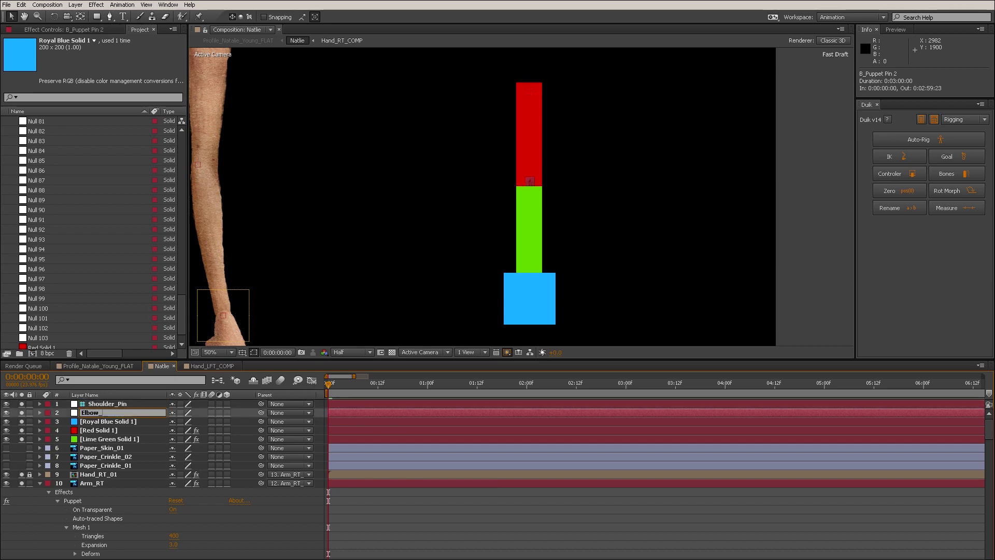
pyautogui.write('Pin')
pyautogui.press('Return')
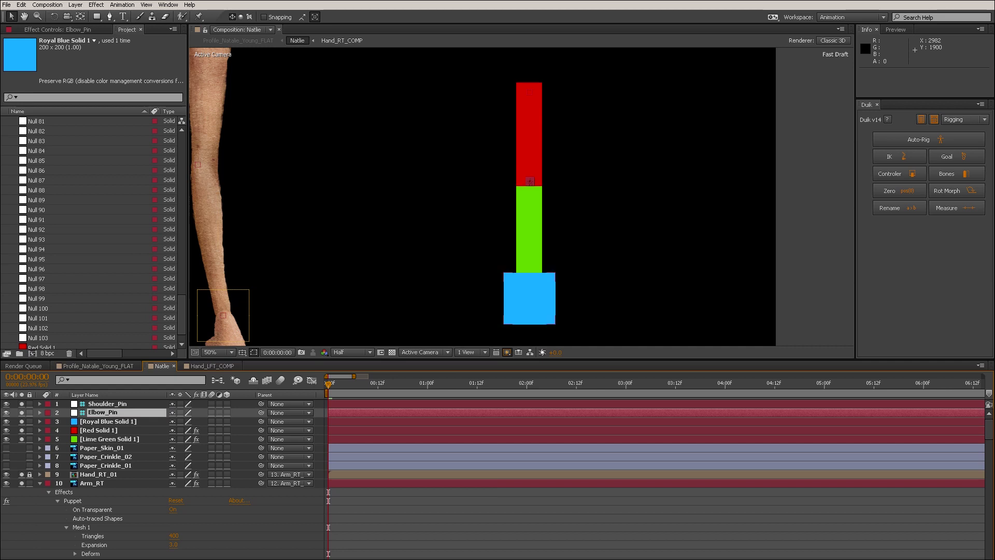
# Generate Duik bones for the lime green solid's puppet pins.
pyautogui.click(108, 422)
pyautogui.click(104, 430)
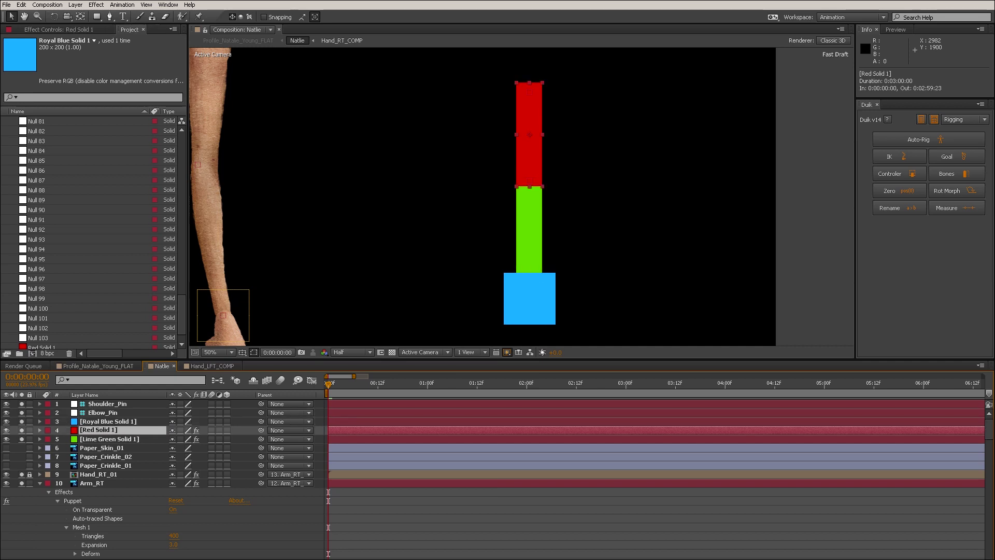
pyautogui.click(110, 439)
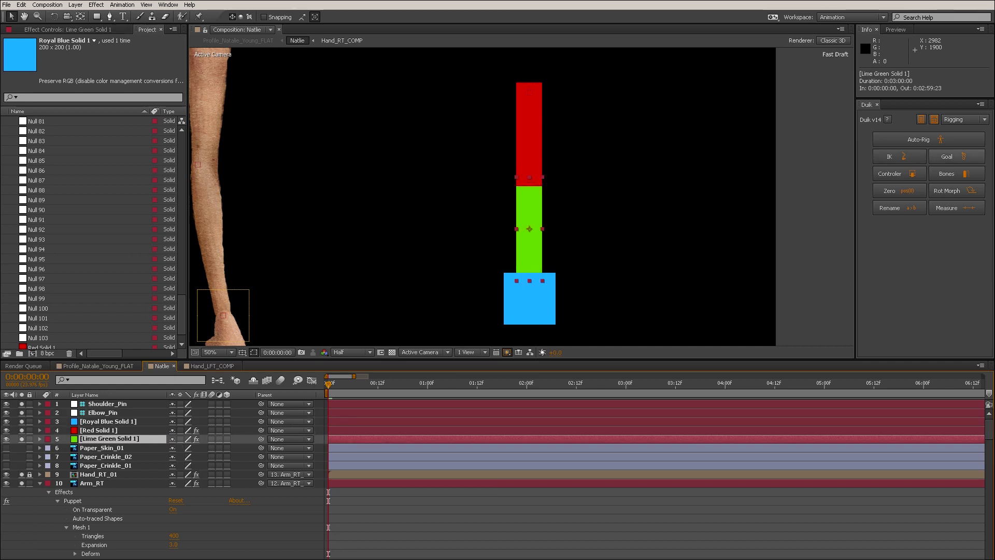
pyautogui.click(956, 173)
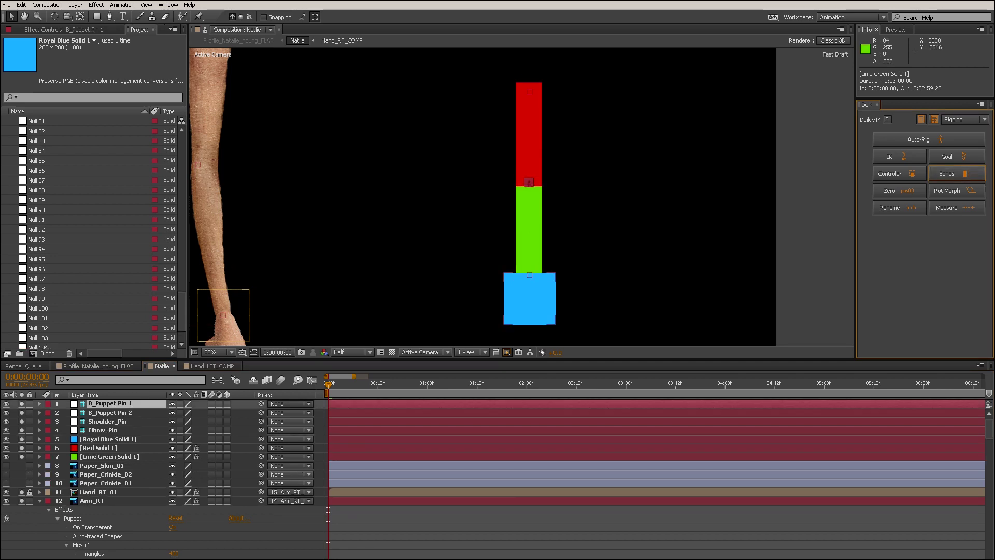
# Rename the bone layer at the green solid's upper end as Elbow_Pin_02.
pyautogui.click(110, 412)
pyautogui.click(110, 403)
pyautogui.press('Return')
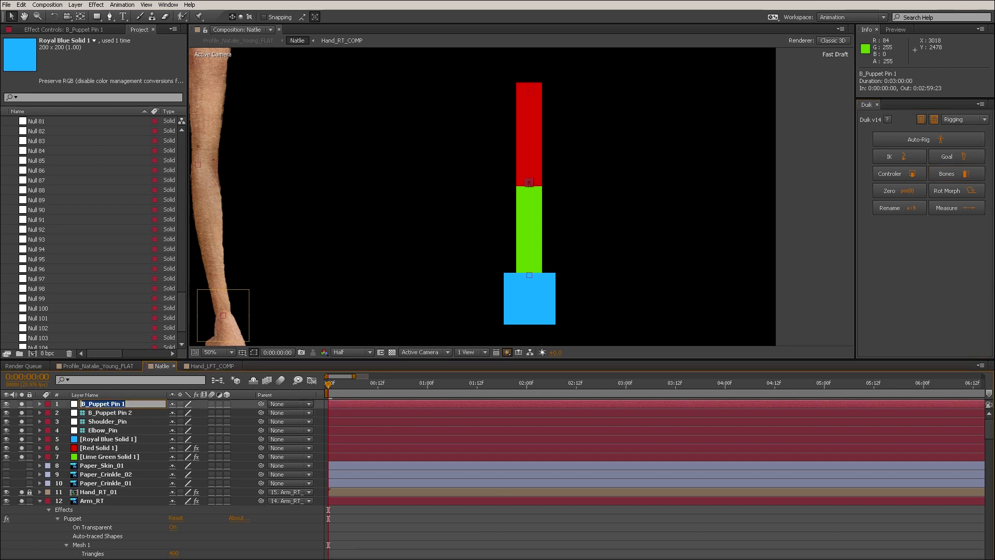
pyautogui.write('Elbow_Pin_02')
pyautogui.press('Return')
# Rename the bone layer at the green solid's lower end as Wrist_Pin.
pyautogui.click(110, 413)
pyautogui.press('Return')
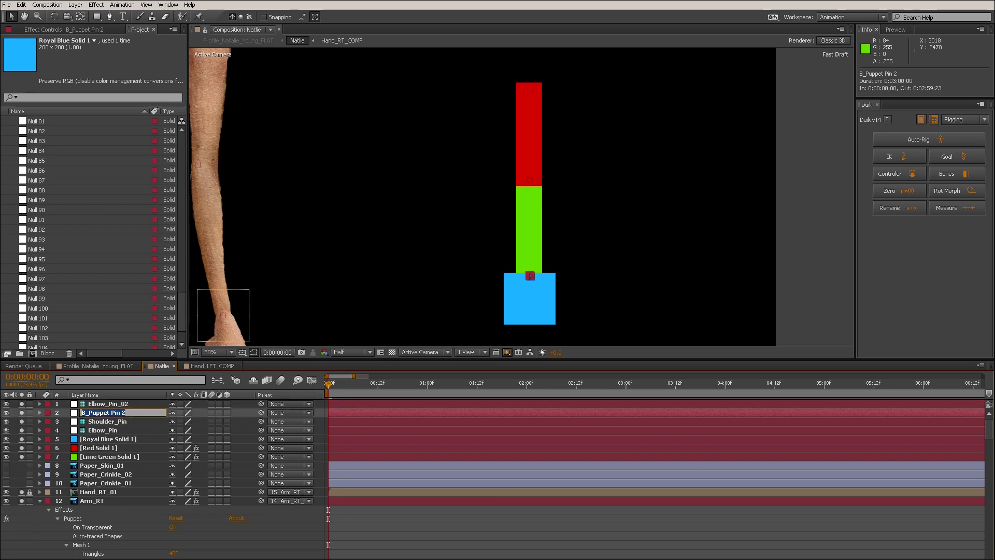
pyautogui.write('Wrist')
pyautogui.press('Return')
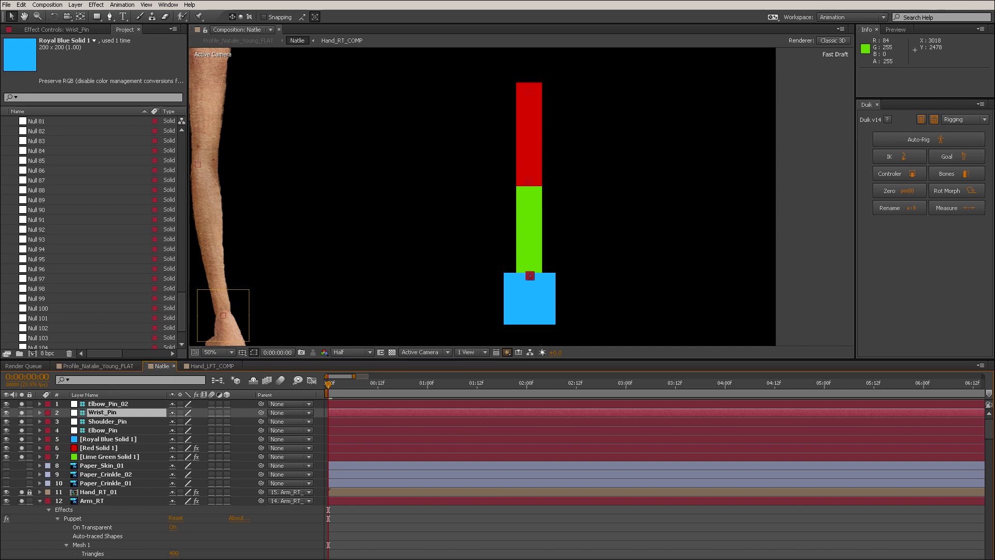
# Test the Elbow_Pin_02 and Shoulder_Pin bones by moving each one, and undo both moves.
pyautogui.click(107, 403)
pyautogui.moveTo(529, 183); pyautogui.dragTo(536, 204)
pyautogui.hotkey('ctrl', 'z')
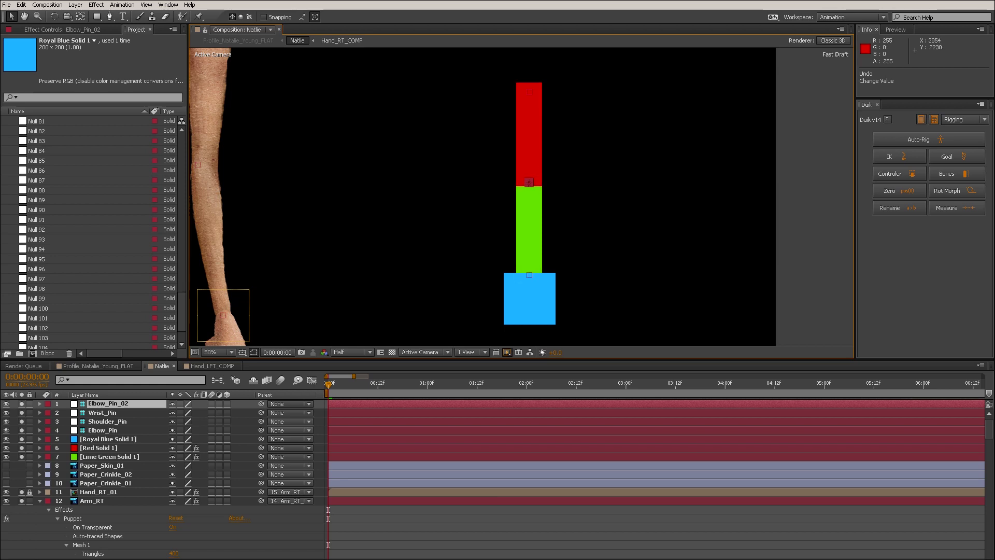
pyautogui.moveTo(529, 92); pyautogui.dragTo(547, 67)
pyautogui.hotkey('ctrl', 'z')
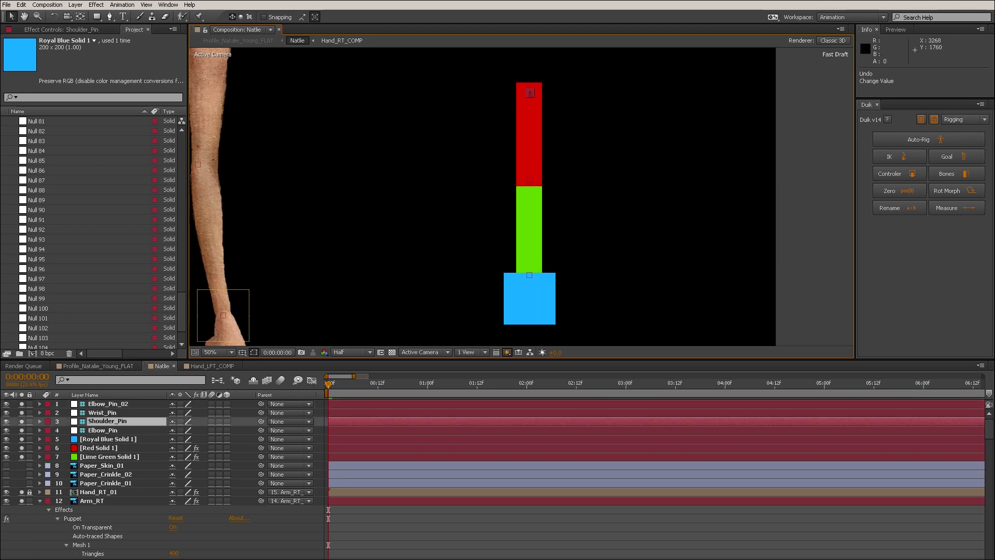
pyautogui.click(102, 430)
pyautogui.click(99, 448)
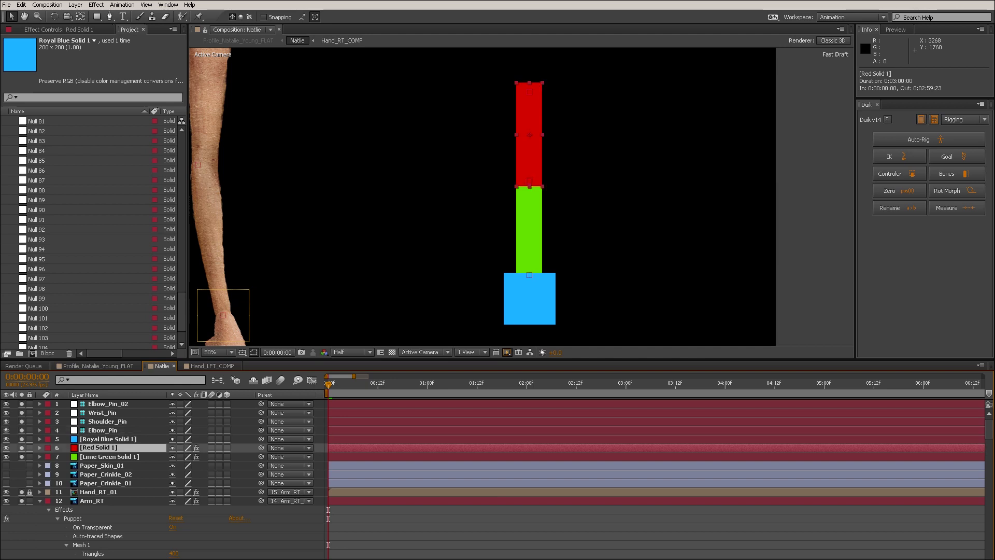
pyautogui.click(109, 456)
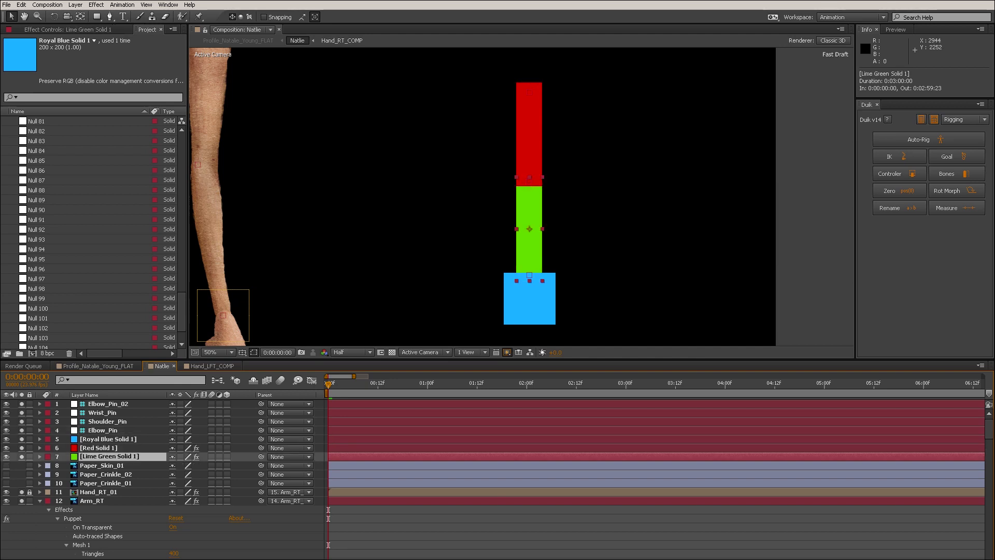
pyautogui.click(107, 404)
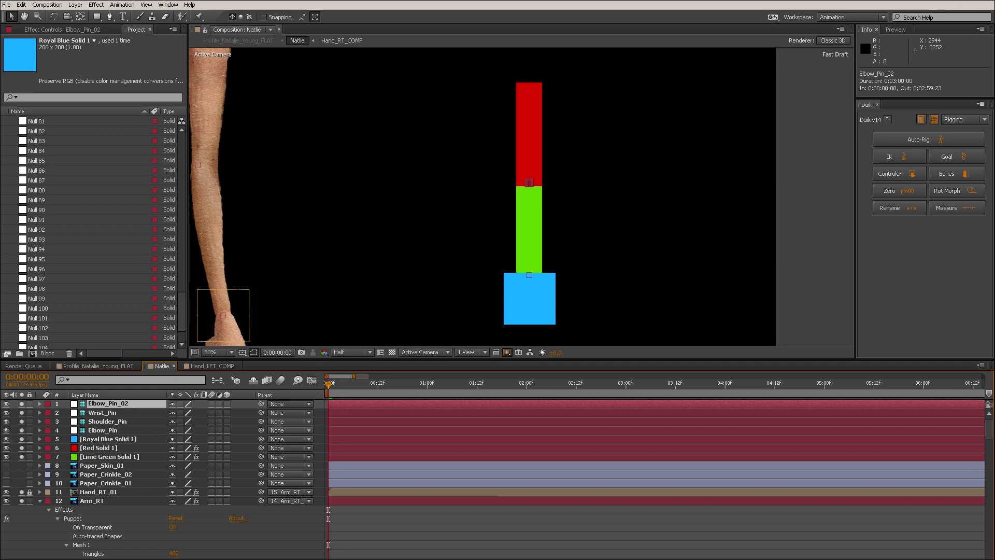
pyautogui.click(529, 270)
pyautogui.click(529, 275)
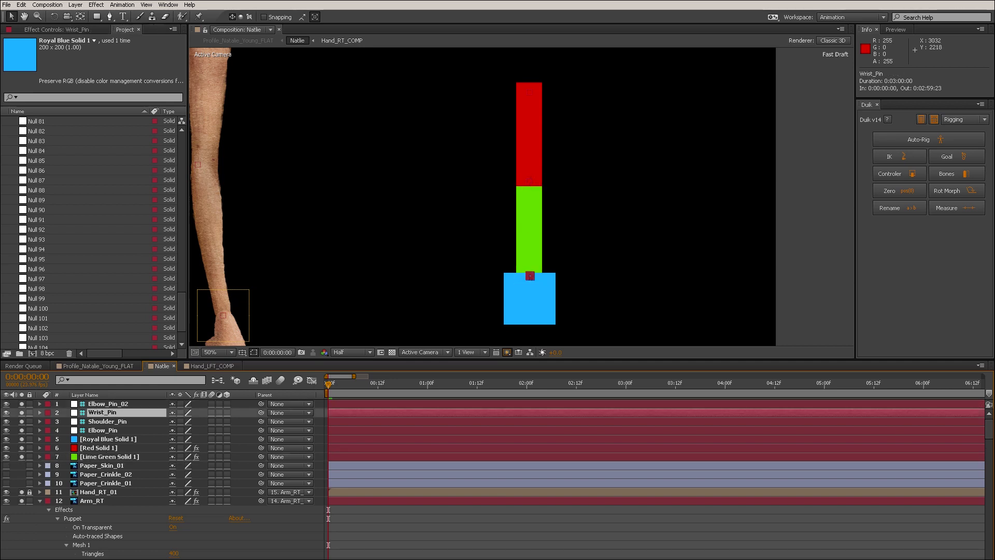
# Reorder the bone layers so Shoulder_Pin and Elbow_Pin sit directly above Wrist_Pin.
pyautogui.click(107, 421)
pyautogui.click(107, 404)
pyautogui.click(103, 430)
pyautogui.moveTo(103, 430); pyautogui.dragTo(103, 408)
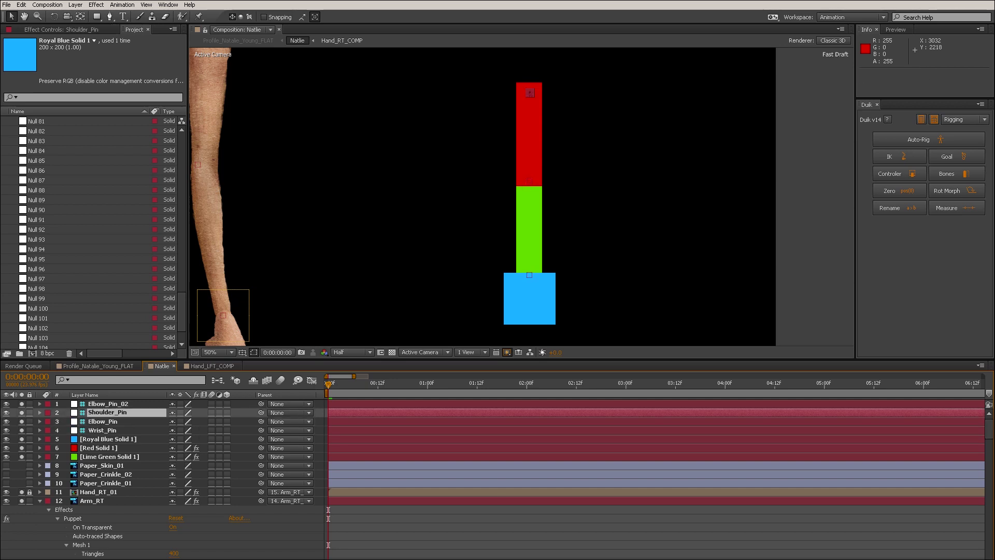
# Reveal the lime green solid's keyframed puppet pin positions and select its pin at the elbow.
pyautogui.click(107, 404)
pyautogui.click(110, 456)
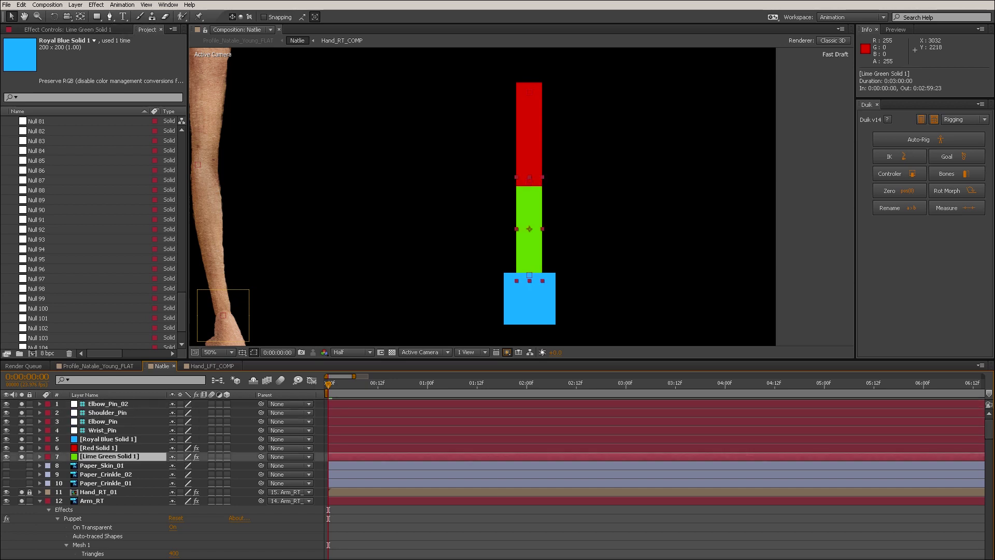
pyautogui.press('e')
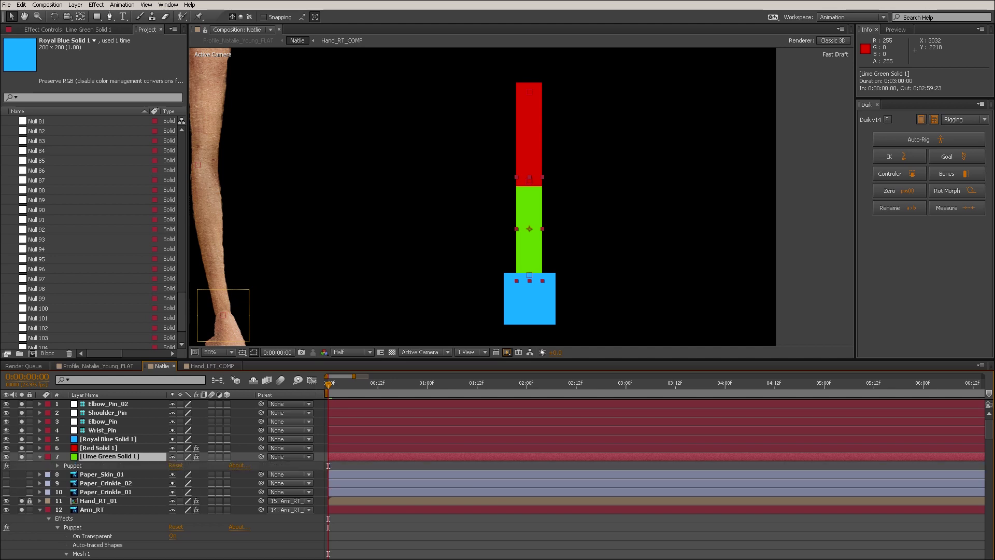
pyautogui.click(57, 465)
pyautogui.press('u')
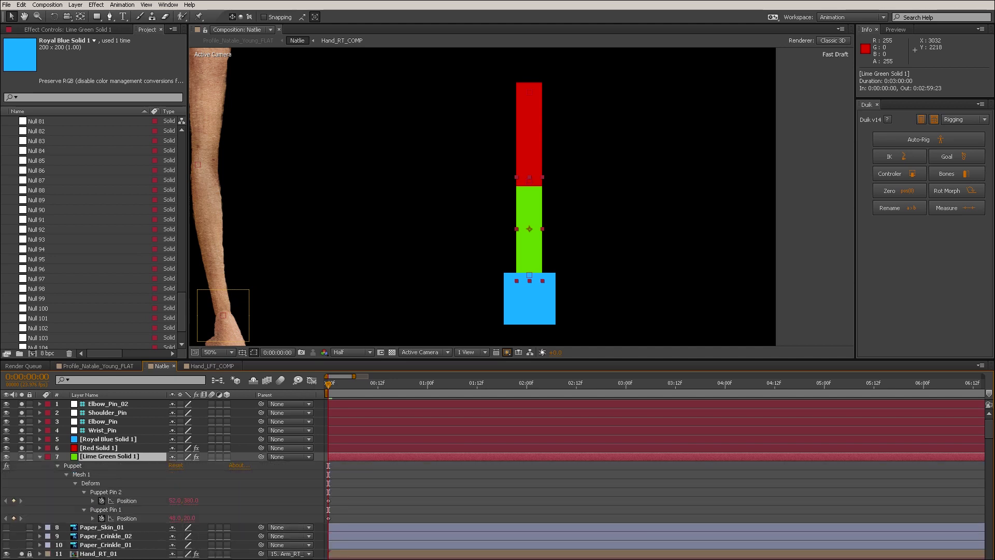
pyautogui.click(529, 275)
pyautogui.click(528, 181)
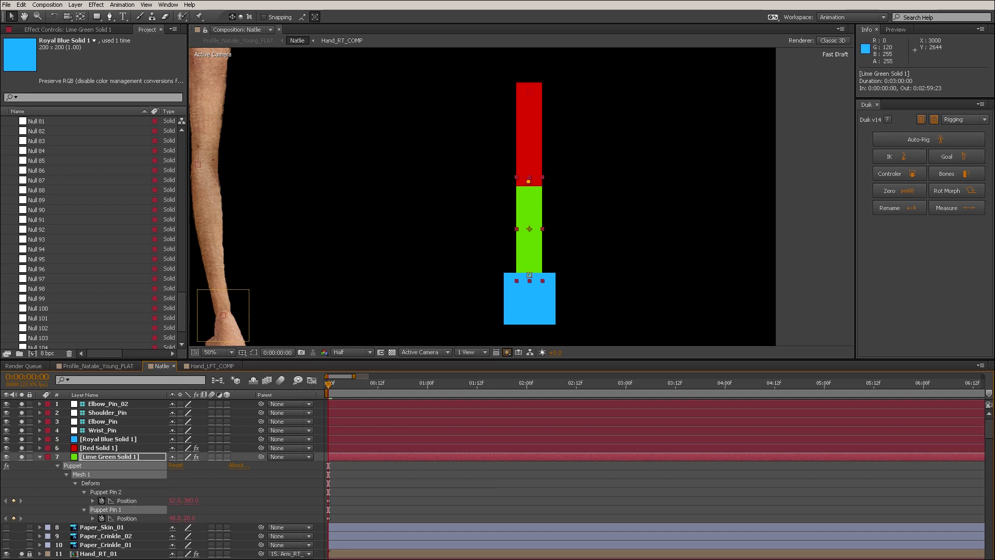
# Edit the green solid's Puppet Pin 1 position expression so both references to Elbow_Pin_02 point to Elbow_Pin.
pyautogui.click(93, 518)
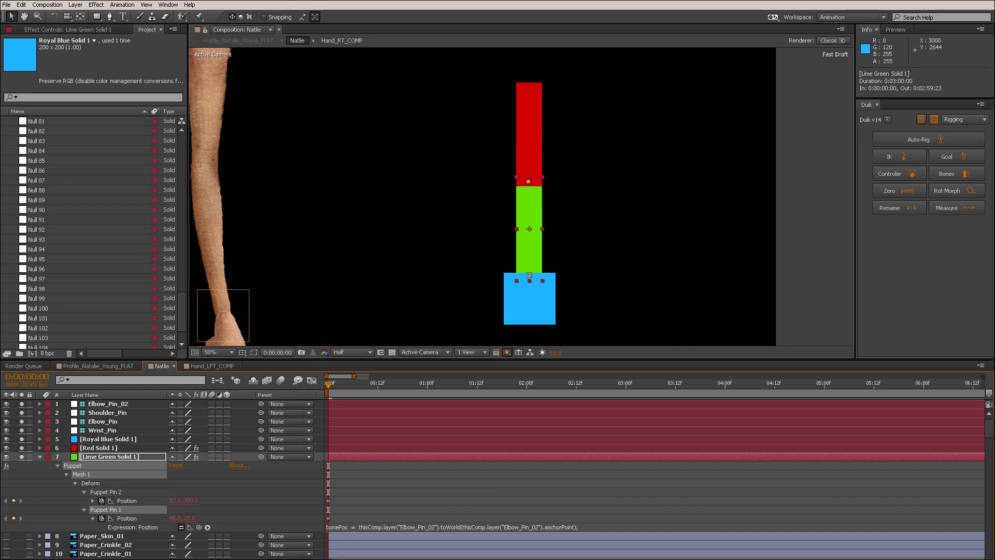
pyautogui.moveTo(363, 531)
pyautogui.mouseDown()
pyautogui.moveTo(362, 558)
pyautogui.moveTo(362, 549)
pyautogui.mouseUp()
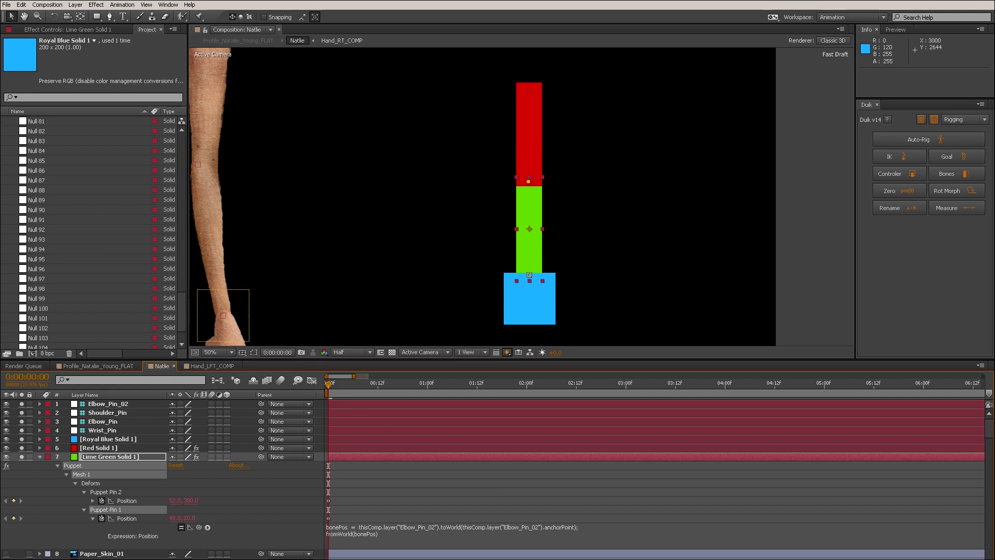
pyautogui.click(433, 527)
pyautogui.click(433, 527)
pyautogui.press('BackSpace')
pyautogui.press('BackSpace')
pyautogui.press('BackSpace')
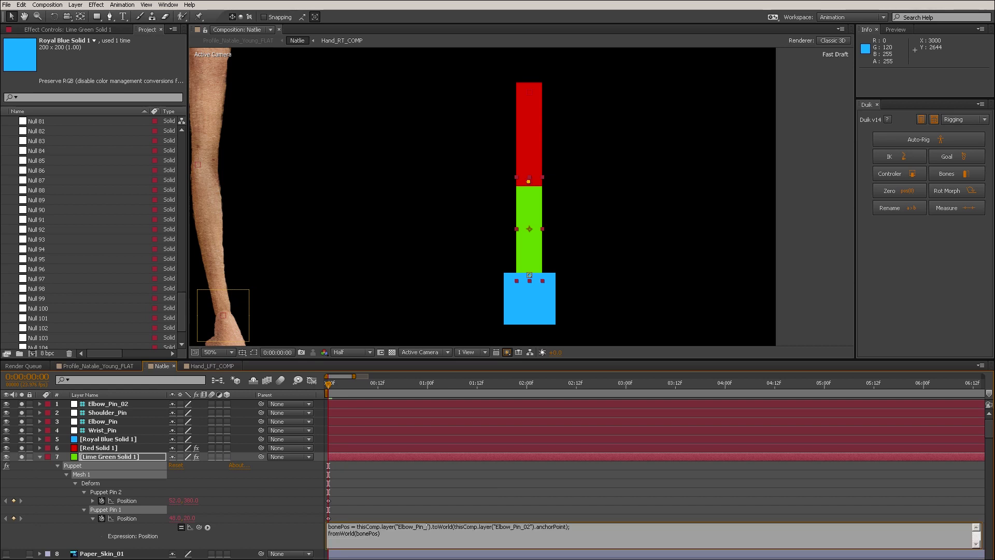
pyautogui.press('BackSpace')
pyautogui.press('BackSpace')
pyautogui.press('BackSpace')
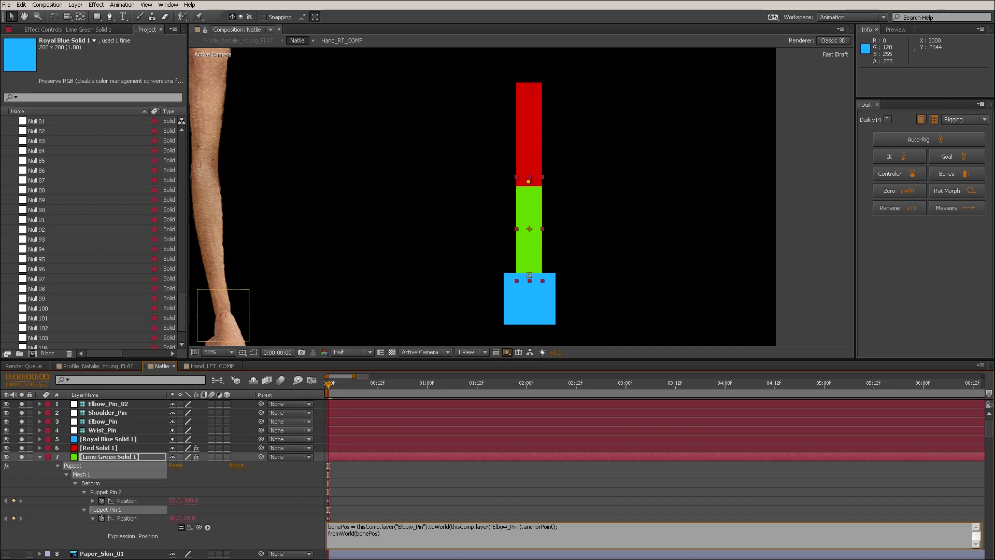
pyautogui.press('KP_Enter')
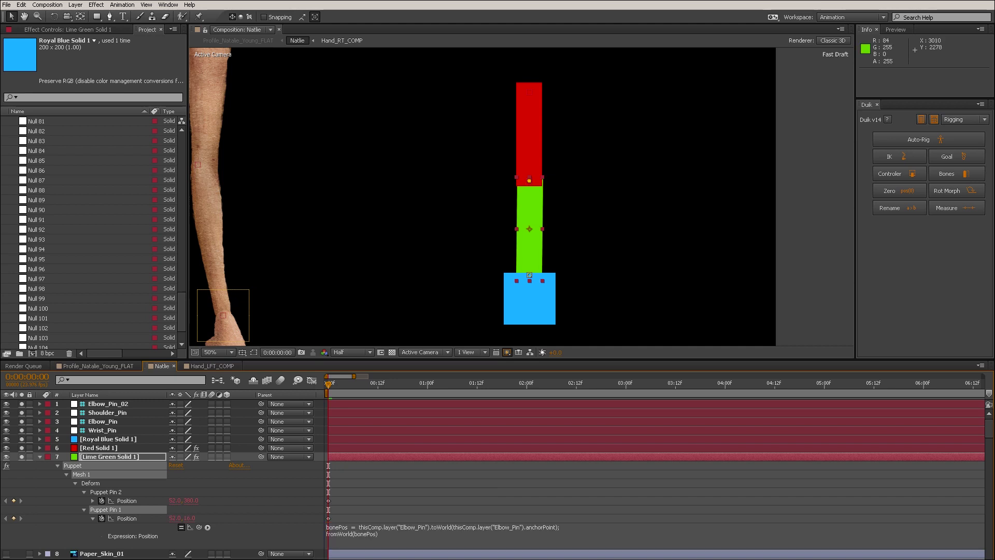
# Inspect the overlap of the red and green solids at the elbow and delete the Elbow_Pin_02 bone layer.
pyautogui.scroll(4, 521, 196)
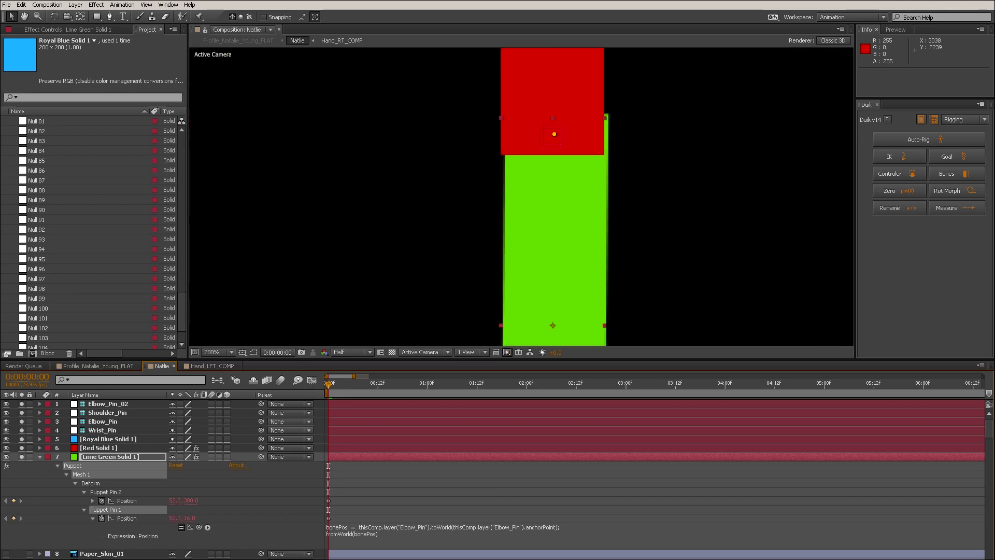
pyautogui.scroll(-4, 521, 196)
pyautogui.scroll(2, 522, 197)
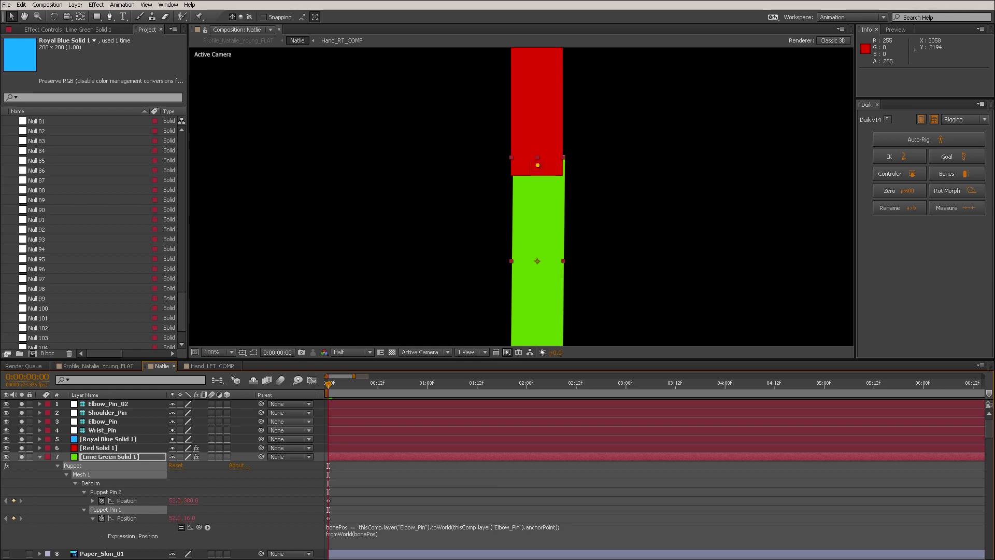
pyautogui.click(108, 403)
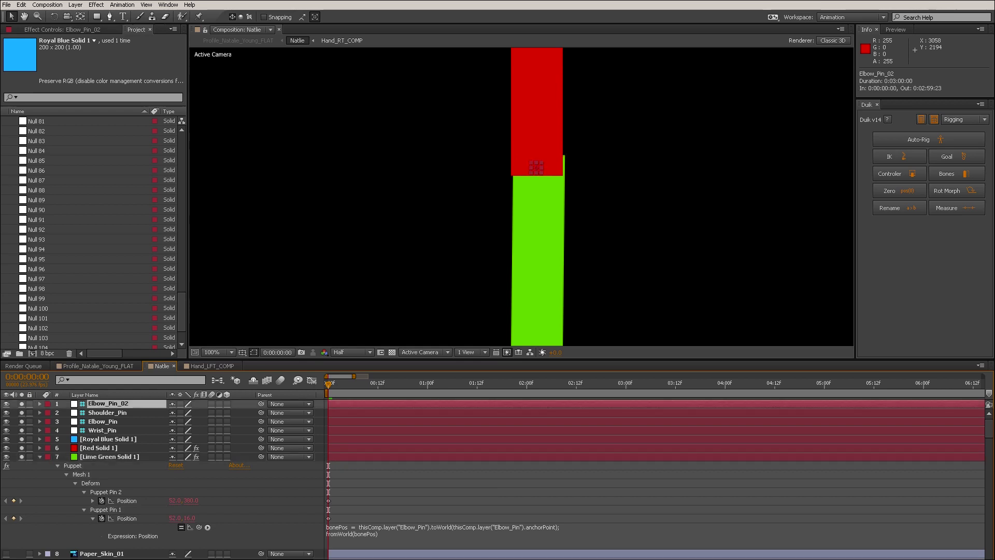
pyautogui.press('Delete')
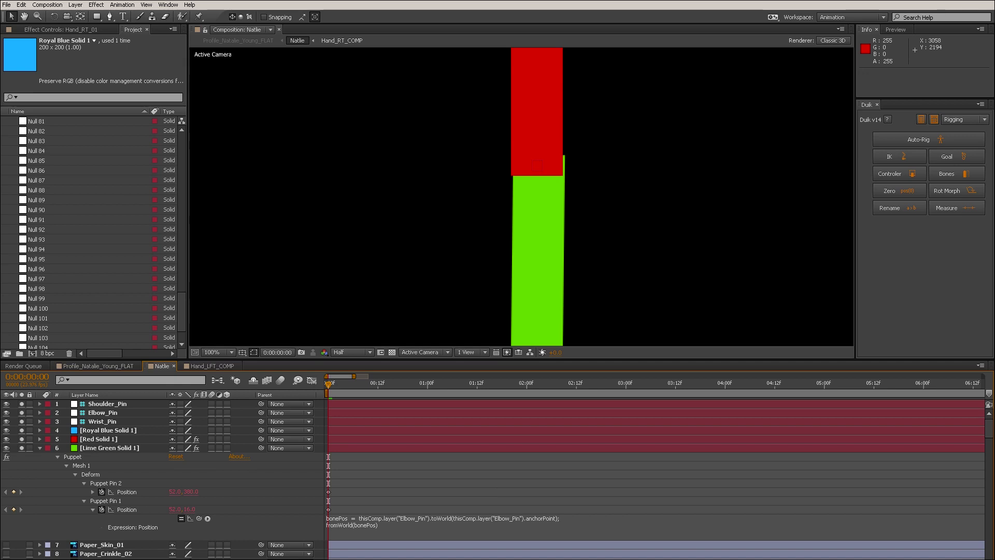
# Test the shared elbow joint by moving the Elbow_Pin bone well away from the arm, and undo the move.
pyautogui.scroll(-2, 521, 196)
pyautogui.moveTo(530, 182); pyautogui.dragTo(706, 175)
pyautogui.hotkey('ctrl', 'z')
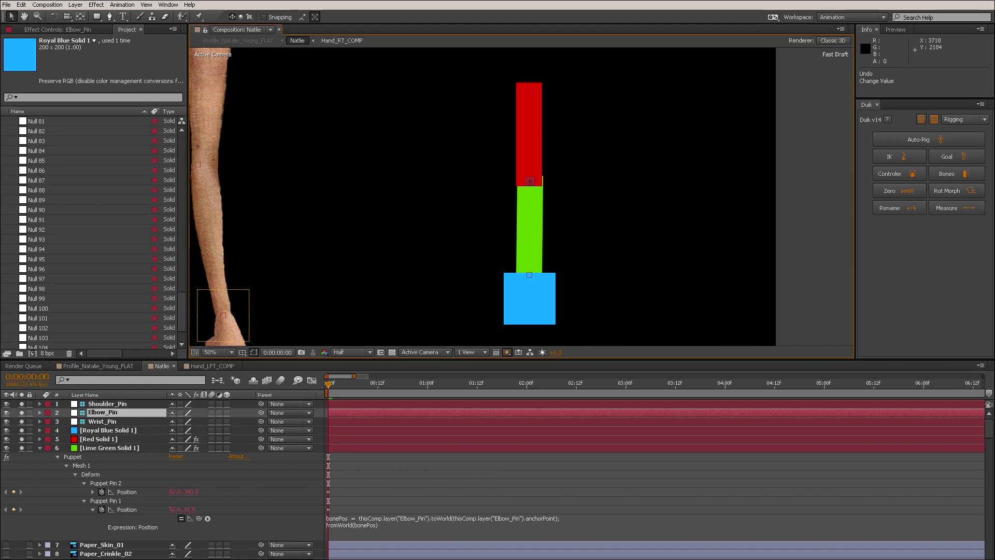
# Create a Duik controller for the Wrist_Pin bone.
pyautogui.click(529, 275)
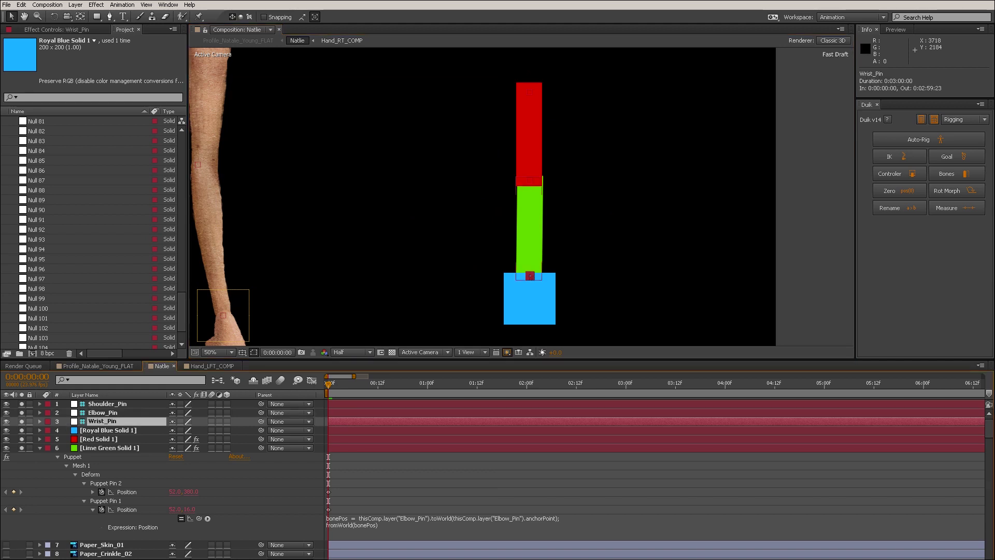
pyautogui.click(890, 174)
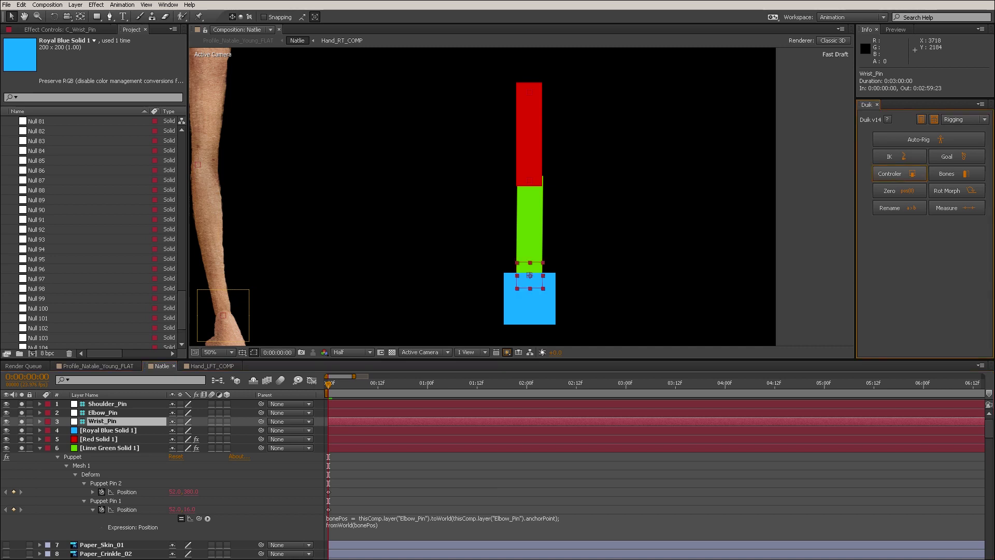
# Try to create Duik IK on Wrist_Pin, Elbow_Pin, Shoulder_Pin and C_Wrist_Pin with the default options, and undo it.
pyautogui.hotkey('ctrl', 'Down')
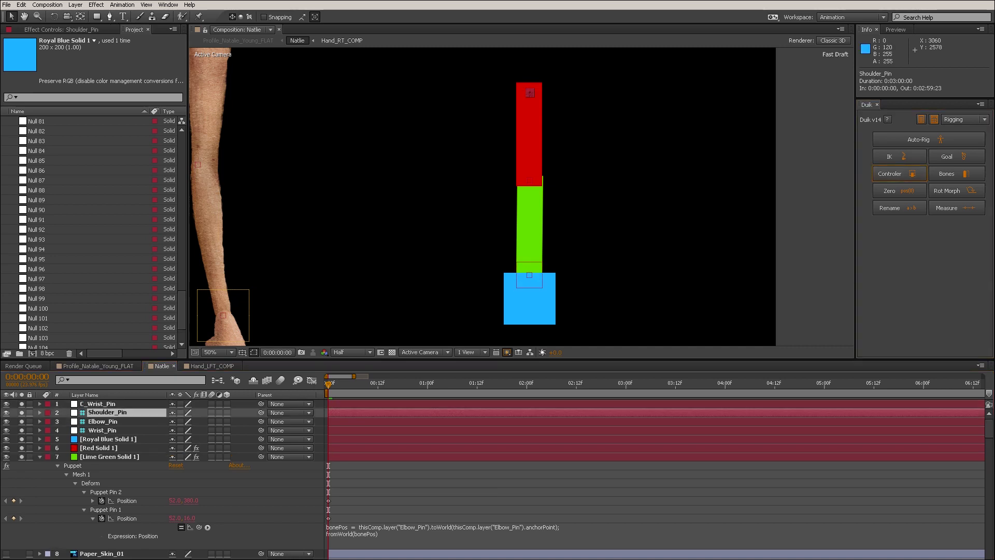
pyautogui.hotkey('ctrl', 'Down')
pyautogui.hotkey('ctrl', 'Down')
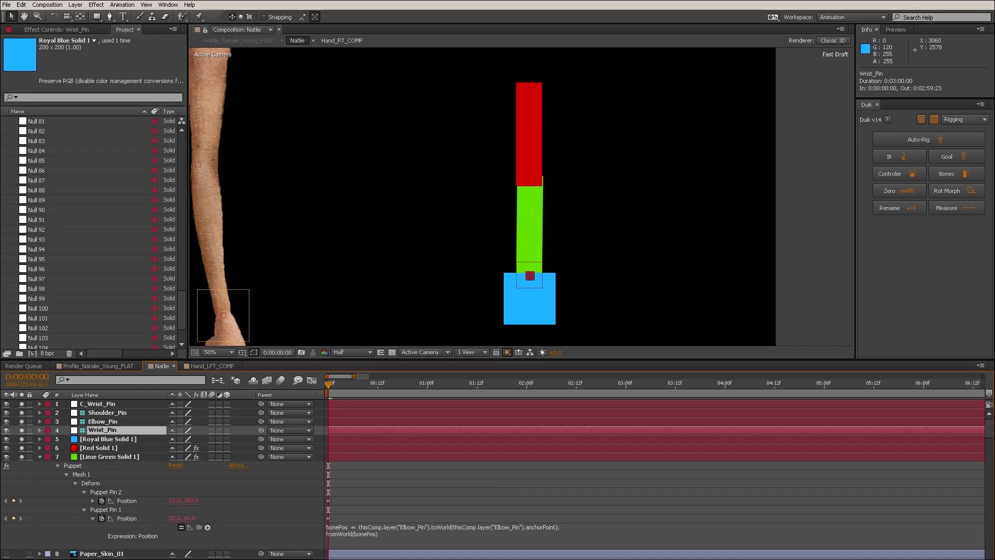
pyautogui.hotkey('ctrl', 'shift', 'Up')
pyautogui.hotkey('ctrl', 'shift', 'Up')
pyautogui.hotkey('ctrl', 'shift', 'Up')
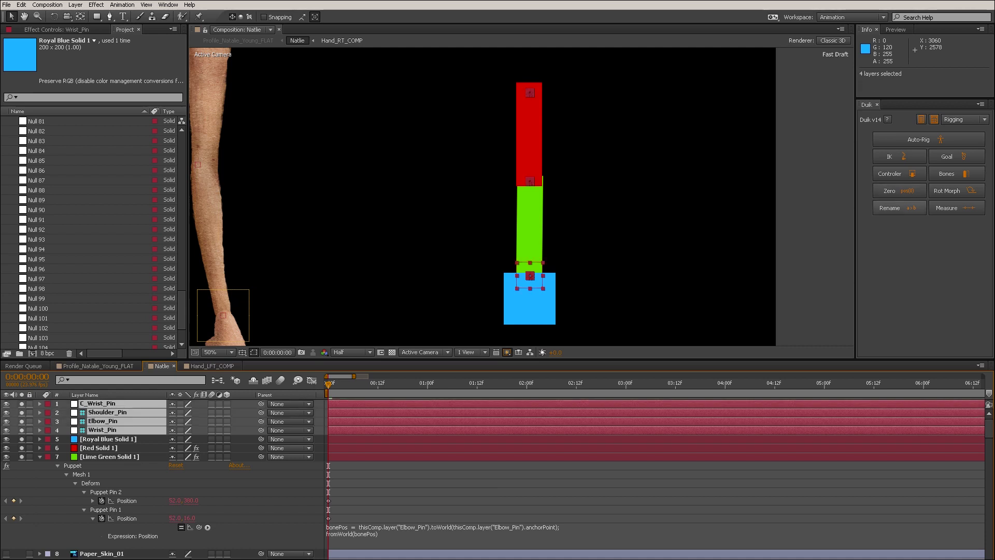
pyautogui.click(889, 157)
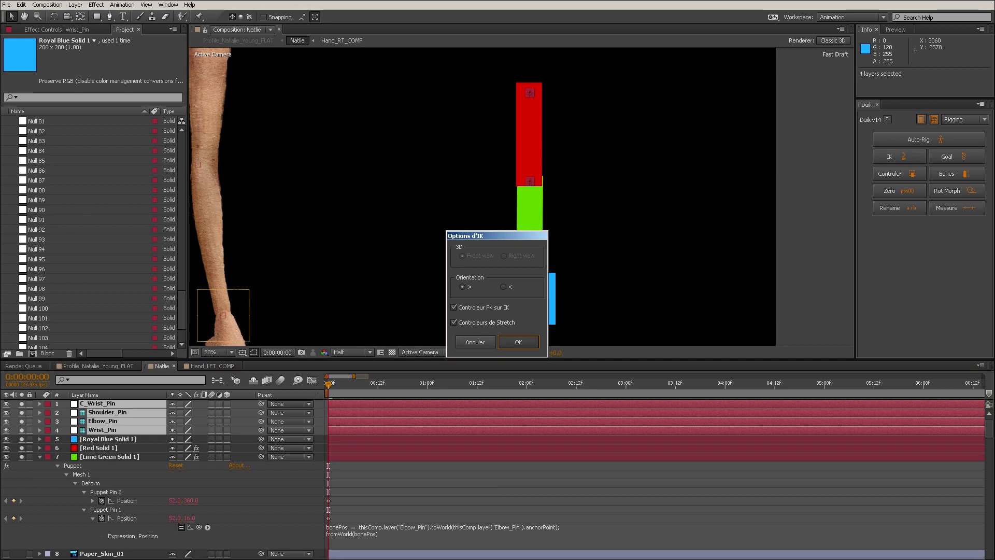
pyautogui.press('Return')
pyautogui.press('Return')
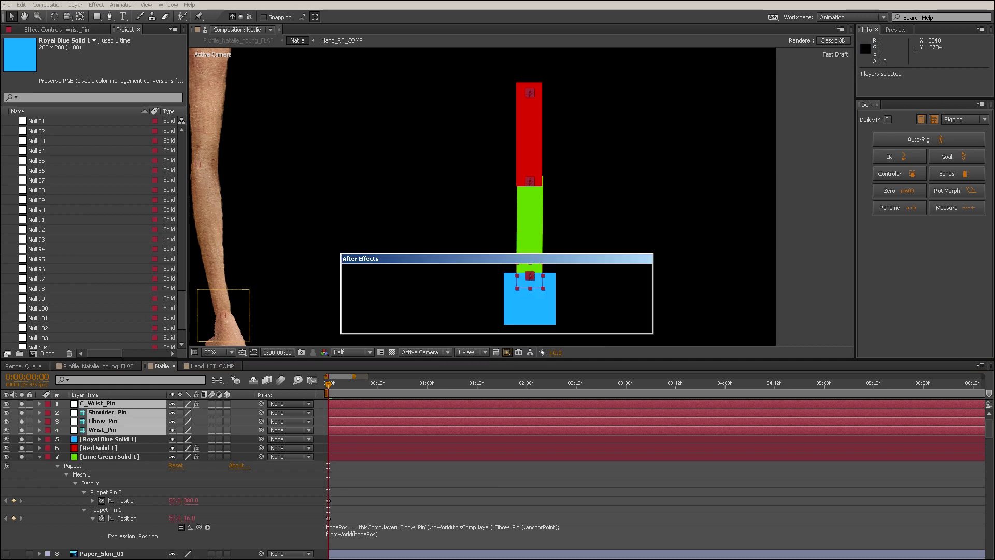
pyautogui.press('Return')
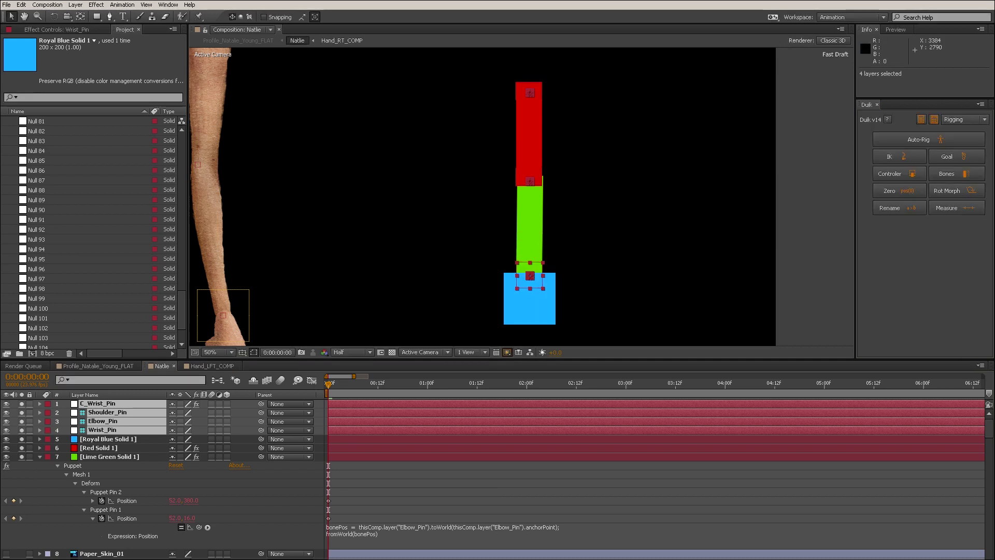
pyautogui.hotkey('ctrl', 'z')
# Parent the Wrist_Pin bone to Elbow_Pin and the Elbow_Pin bone to Shoulder_Pin.
pyautogui.click(109, 439)
pyautogui.click(102, 430)
pyautogui.moveTo(260, 430); pyautogui.dragTo(120, 422)
pyautogui.click(112, 421)
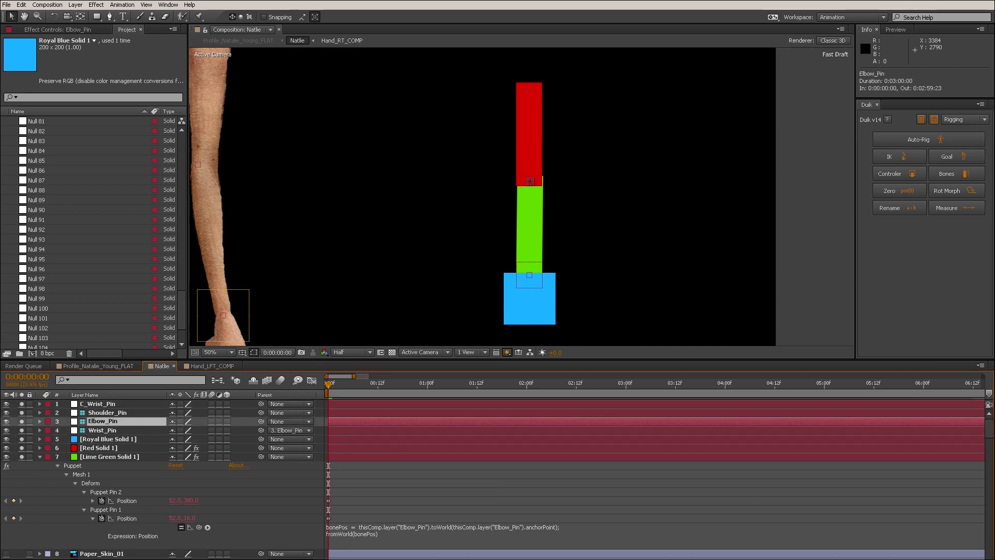
pyautogui.moveTo(261, 421); pyautogui.dragTo(103, 412)
pyautogui.click(99, 404)
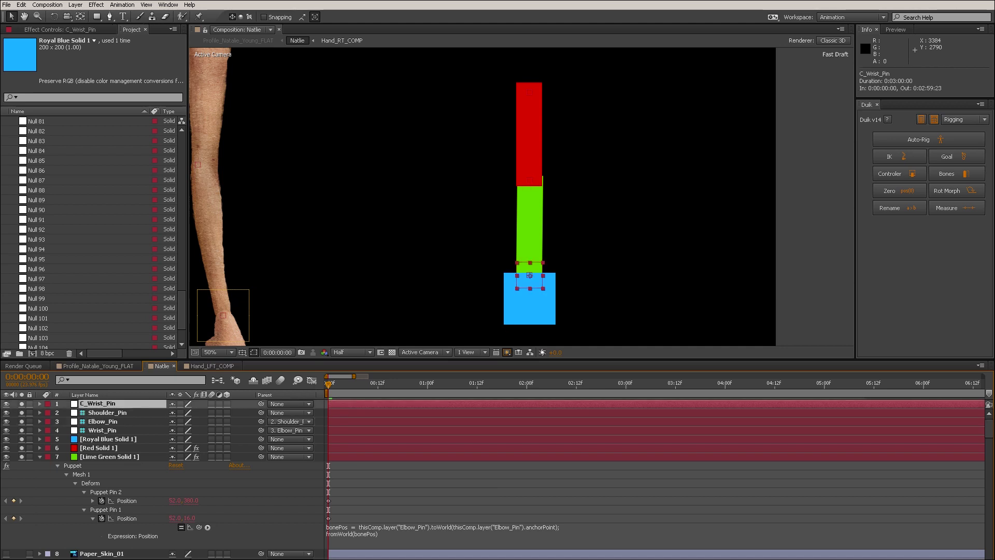
# Create Duik IK from Wrist_Pin, Elbow_Pin, Shoulder_Pin and C_Wrist_Pin with the default options, and test it by temporarily moving the controller.
pyautogui.click(102, 430)
pyautogui.keyDown('ctrl'); pyautogui.click(102, 421); pyautogui.keyUp('ctrl')
pyautogui.keyDown('ctrl'); pyautogui.click(105, 412); pyautogui.keyUp('ctrl')
pyautogui.keyDown('ctrl'); pyautogui.click(98, 403); pyautogui.keyUp('ctrl')
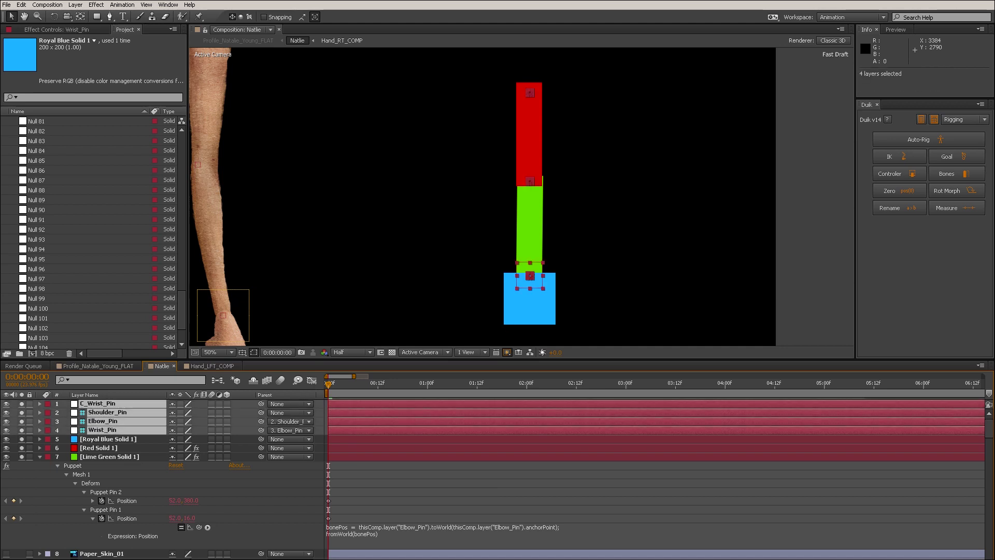
pyautogui.click(892, 157)
pyautogui.click(518, 342)
pyautogui.moveTo(530, 275); pyautogui.dragTo(538, 231)
pyautogui.hotkey('ctrl', 'z')
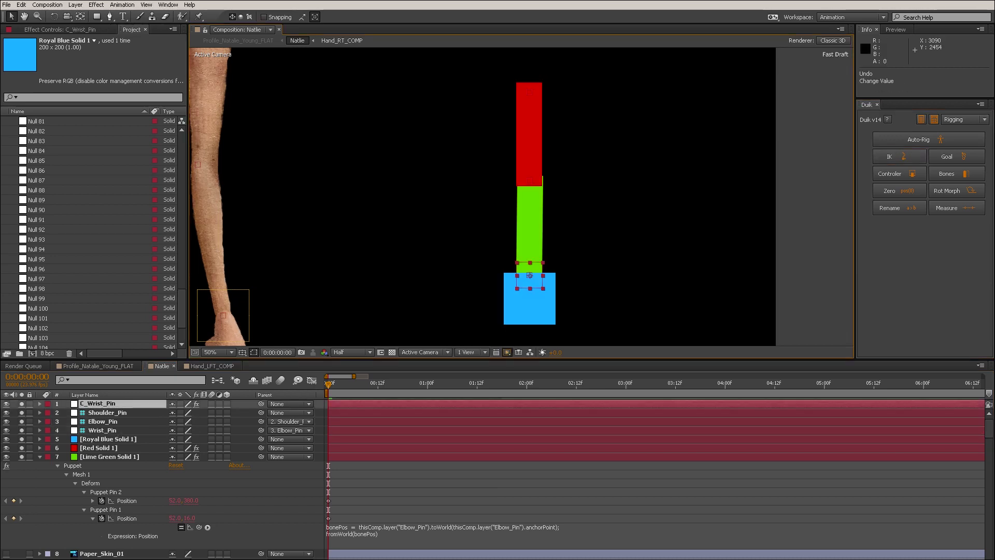
# Move the royal blue solid's anchor point up to the wrist joint and parent the solid to Wrist_Pin.
pyautogui.click(108, 439)
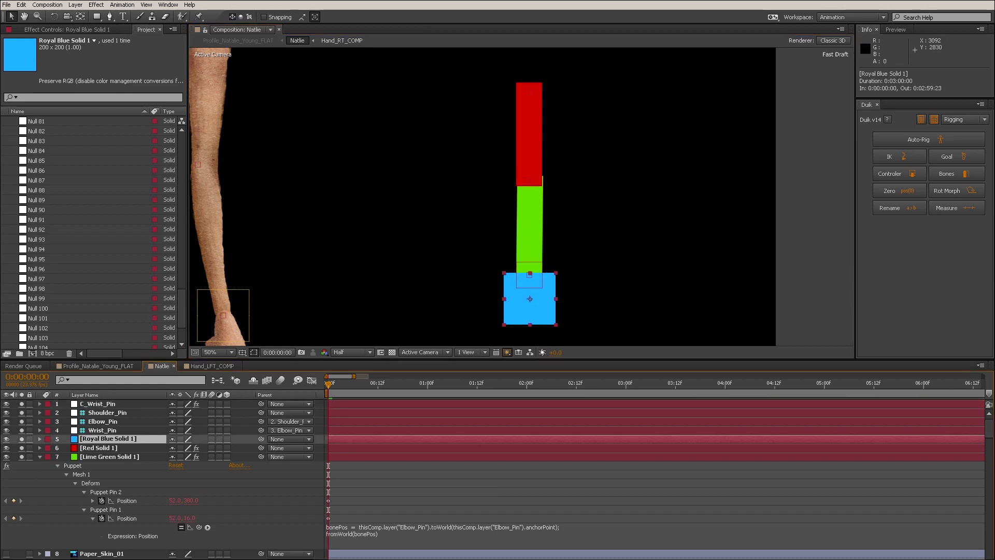
pyautogui.press('y')
pyautogui.moveTo(530, 298); pyautogui.dragTo(528, 280)
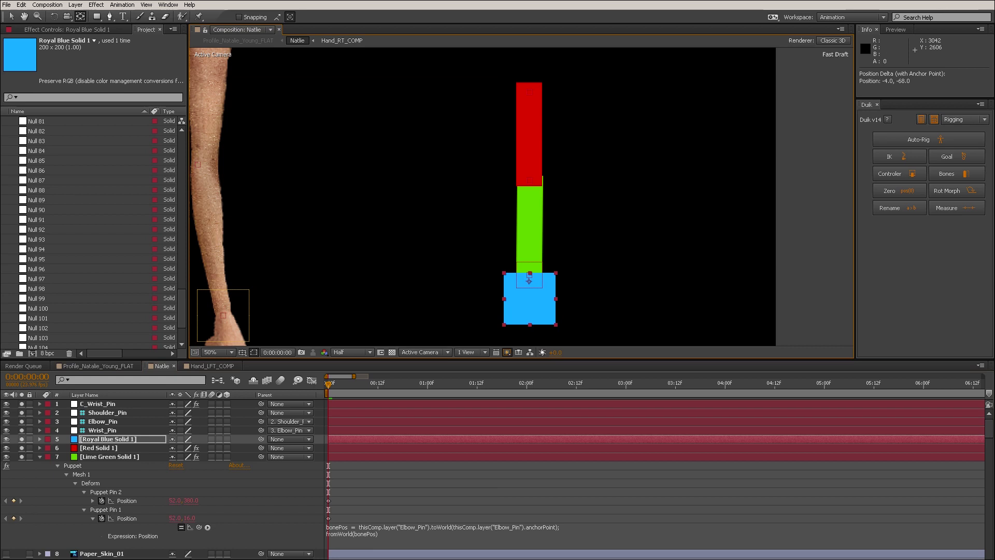
pyautogui.moveTo(261, 439); pyautogui.dragTo(120, 431)
# Test how the hand follows the arm by moving the C_Wrist_Pin controller up towards the elbow, and undo the move.
pyautogui.click(536, 267)
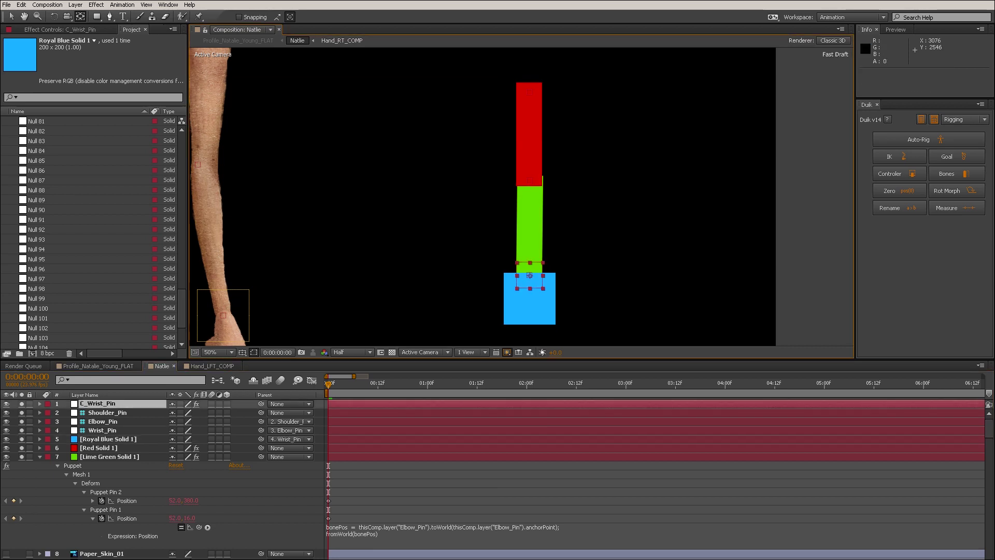
pyautogui.press('v')
pyautogui.moveTo(530, 275); pyautogui.dragTo(477, 207)
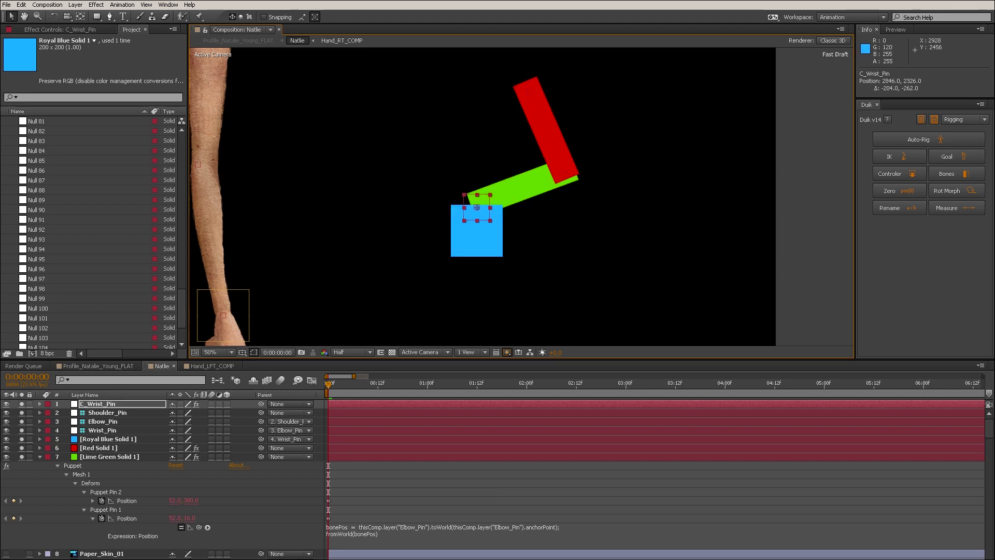
pyautogui.hotkey('ctrl', 'z')
# Turn off the Goal Wrist_Pin option in C_Wrist_Pin's effects, comparing the hand's rotation with it off and on in a bent pose.
pyautogui.press('F3')
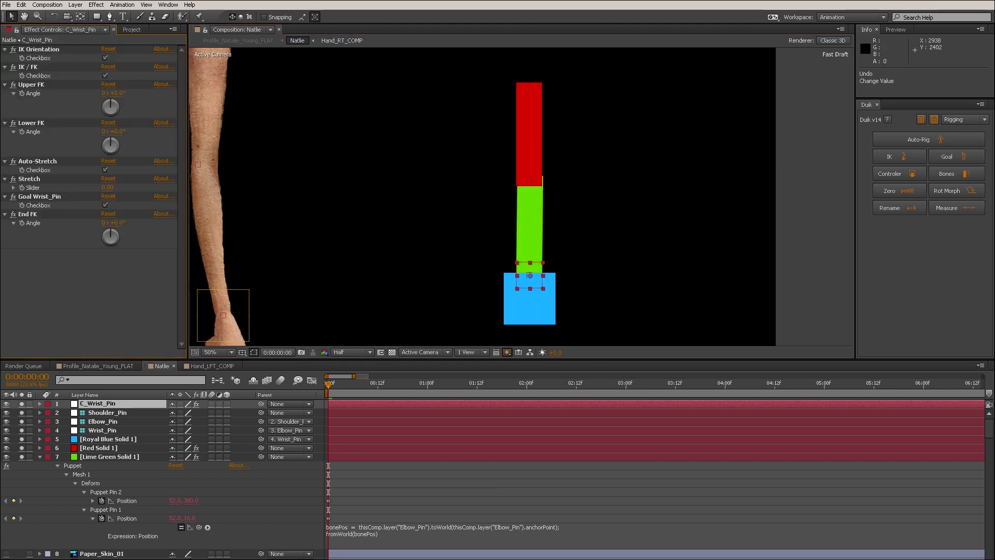
pyautogui.click(105, 205)
pyautogui.moveTo(530, 275); pyautogui.dragTo(536, 197)
pyautogui.click(104, 205)
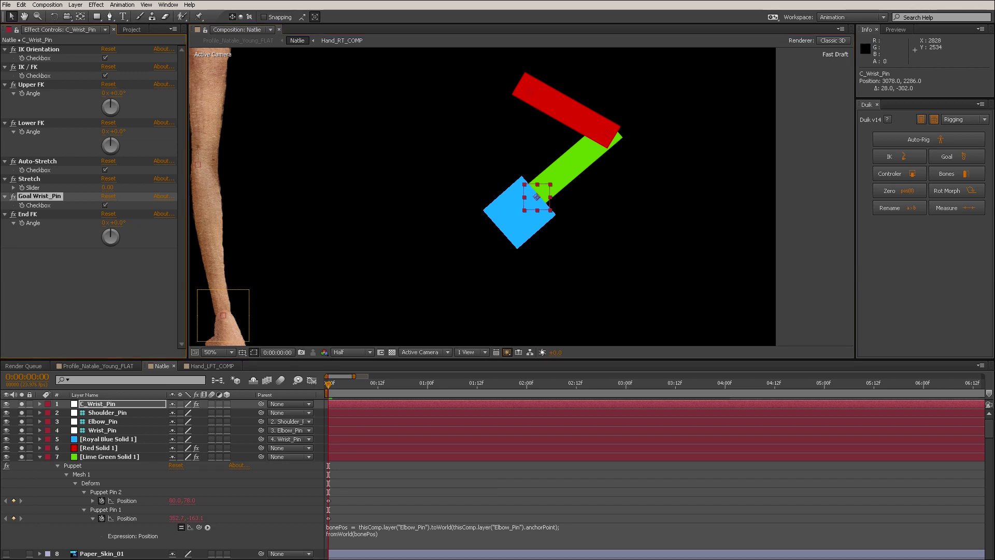
pyautogui.hotkey('ctrl', 'z')
pyautogui.hotkey('ctrl', 'z')
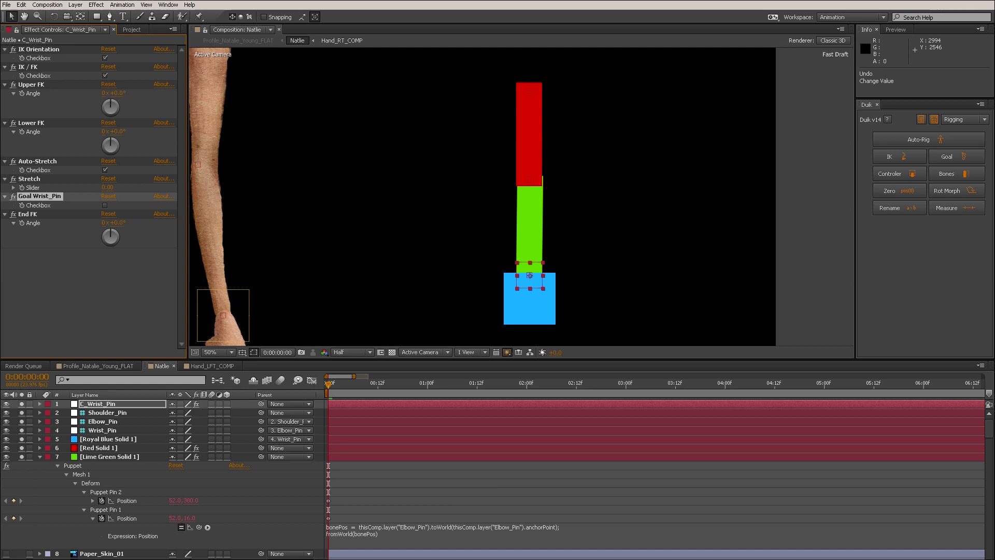
# Test stretching and bending the arm by moving C_Wrist_Pin beyond its full length and back towards the shoulder, undoing each move.
pyautogui.moveTo(529, 275); pyautogui.dragTo(508, 318)
pyautogui.hotkey('ctrl', 'z')
pyautogui.press('space')
pyautogui.moveTo(617, 234); pyautogui.dragTo(582, 297)
pyautogui.moveTo(496, 277); pyautogui.dragTo(506, 227)
pyautogui.hotkey('ctrl', 'z')
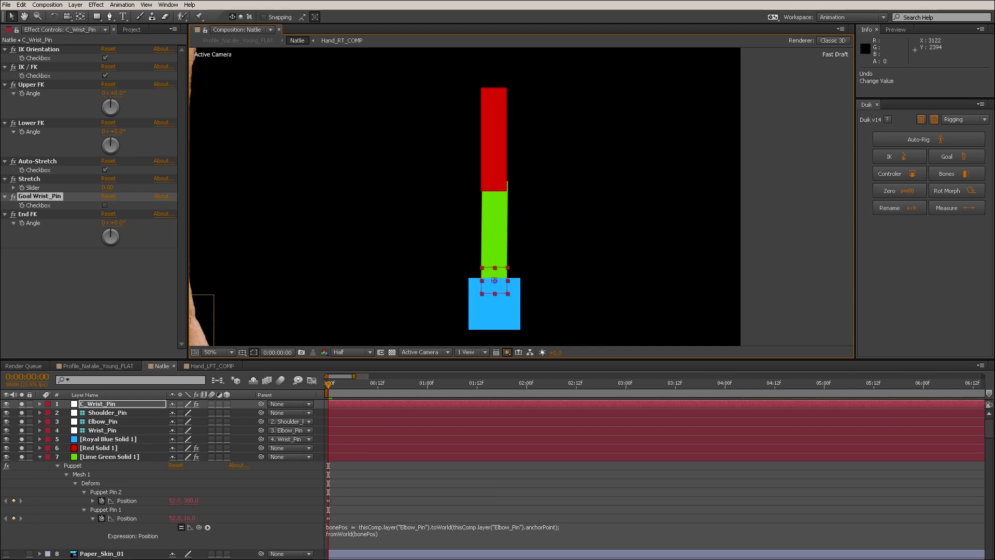
# Add a Slider Control effect to C_Wrist_Pin and rename it FS.
pyautogui.rightClick(99, 303)
pyautogui.click(78, 305)
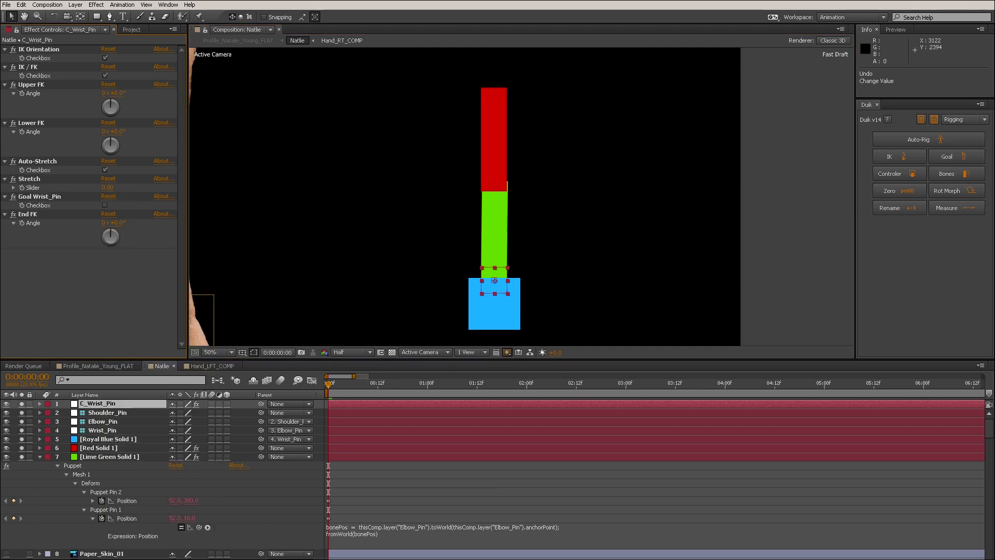
pyautogui.rightClick(76, 311)
pyautogui.moveTo(105, 310)
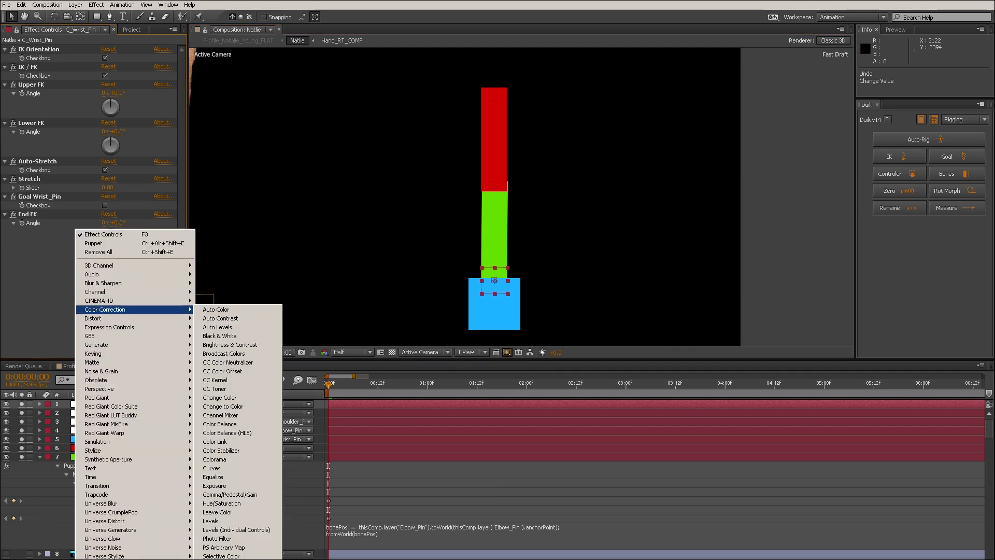
pyautogui.moveTo(104, 327)
pyautogui.click(42, 381)
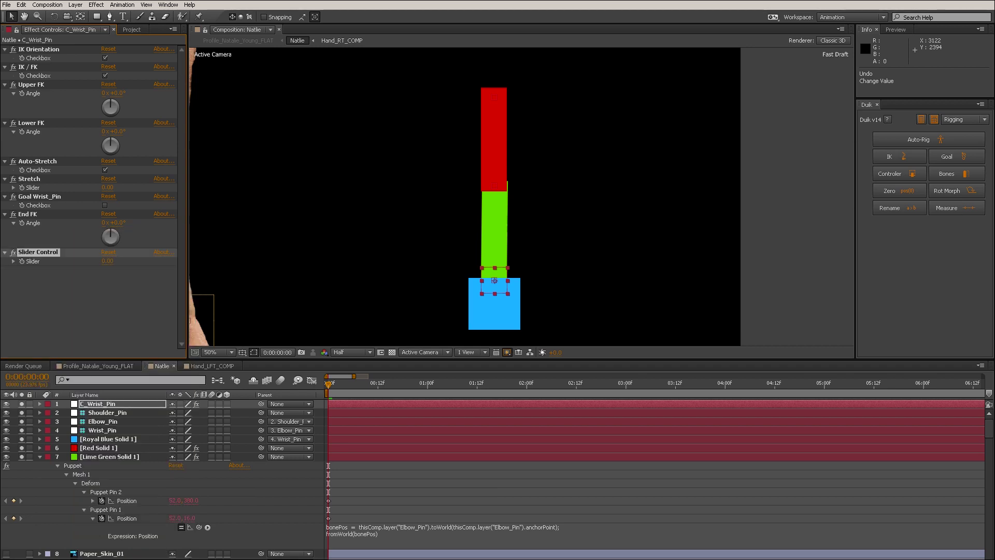
pyautogui.press('Return')
pyautogui.write('FS')
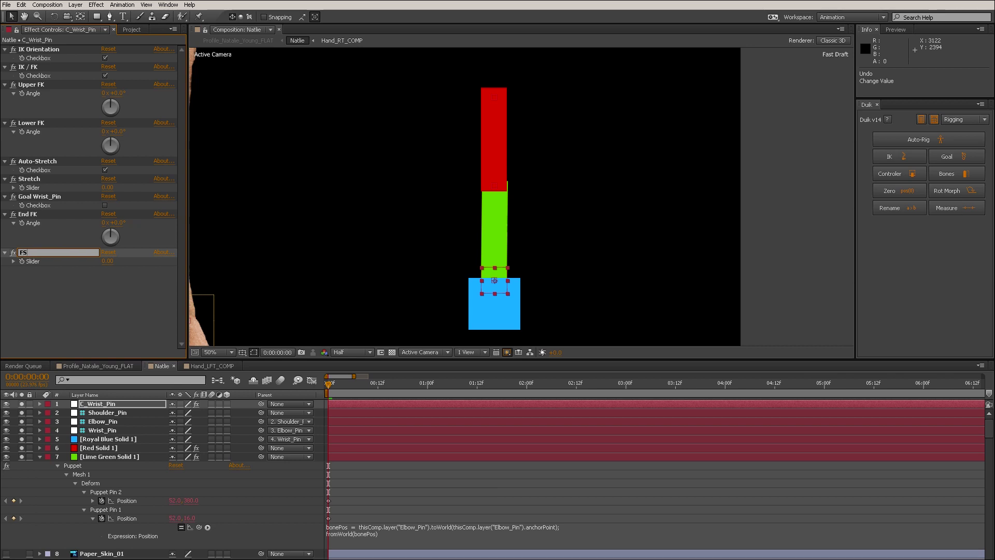
pyautogui.press('Return')
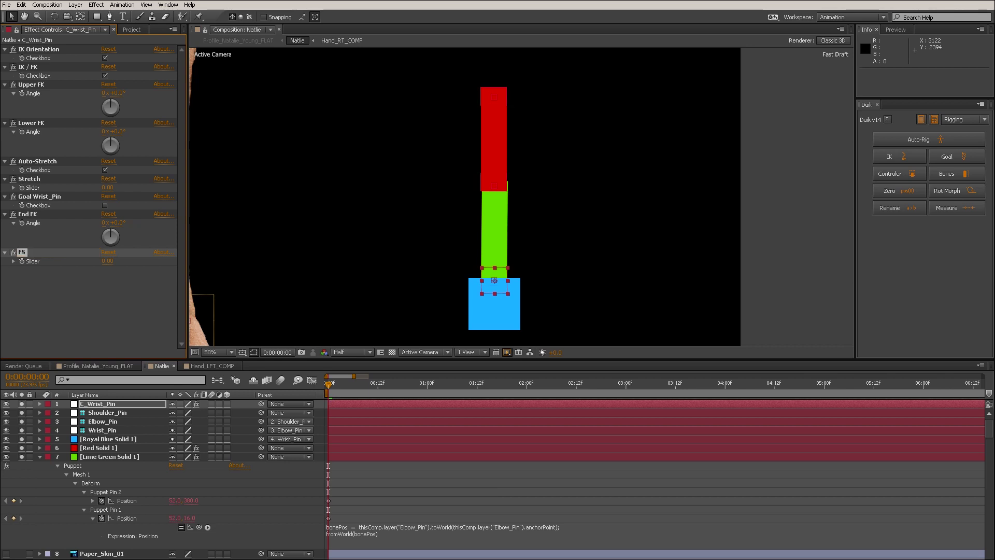
# Reveal the position expression on the Wrist_Pin bone and enlarge its text field.
pyautogui.click(102, 430)
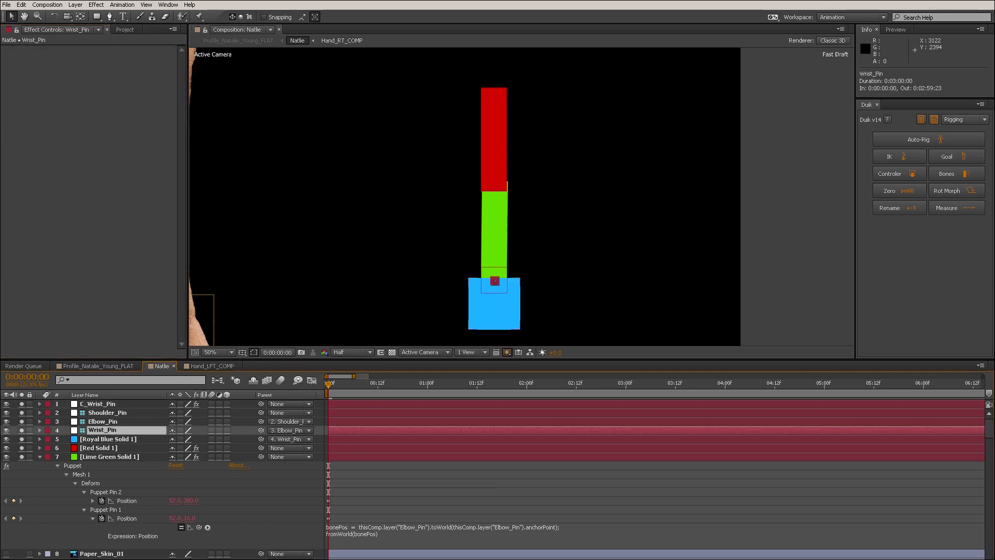
pyautogui.press('p')
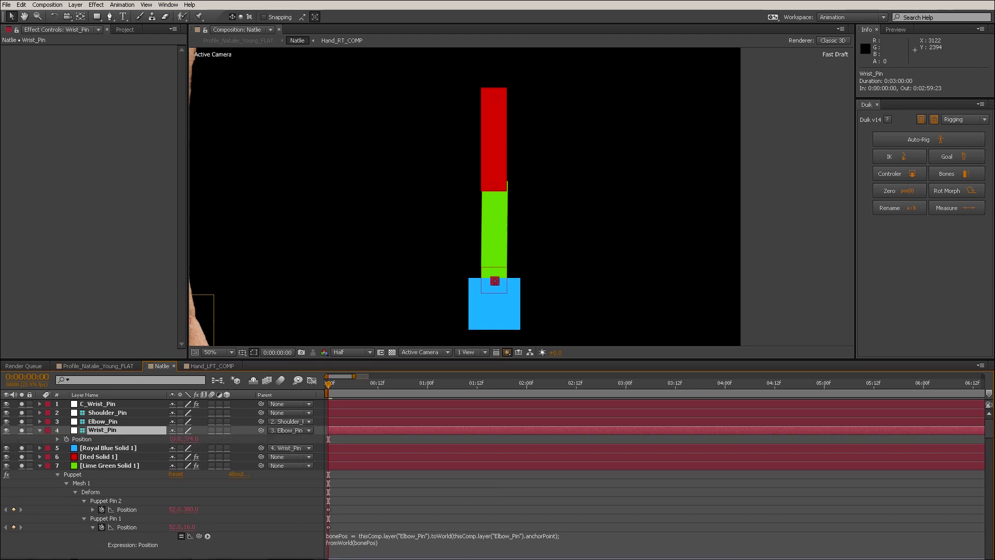
pyautogui.press('e')
pyautogui.press('e')
pyautogui.moveTo(394, 451); pyautogui.dragTo(393, 480)
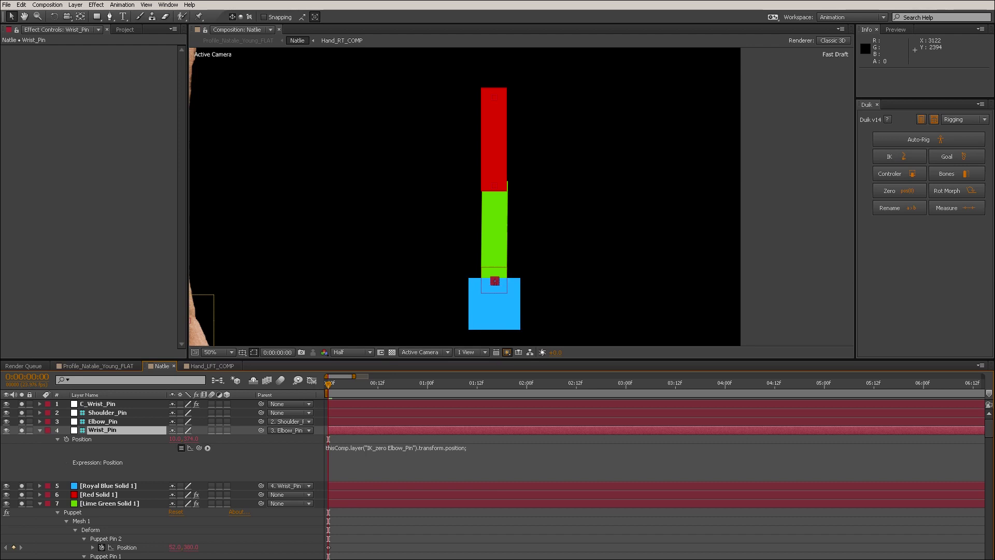
# Change Wrist_Pin's position expression to PosX=thisComp.layer("IK_zero Elbow_Pin").transform.position[0];.
pyautogui.click(471, 448)
pyautogui.click(472, 448)
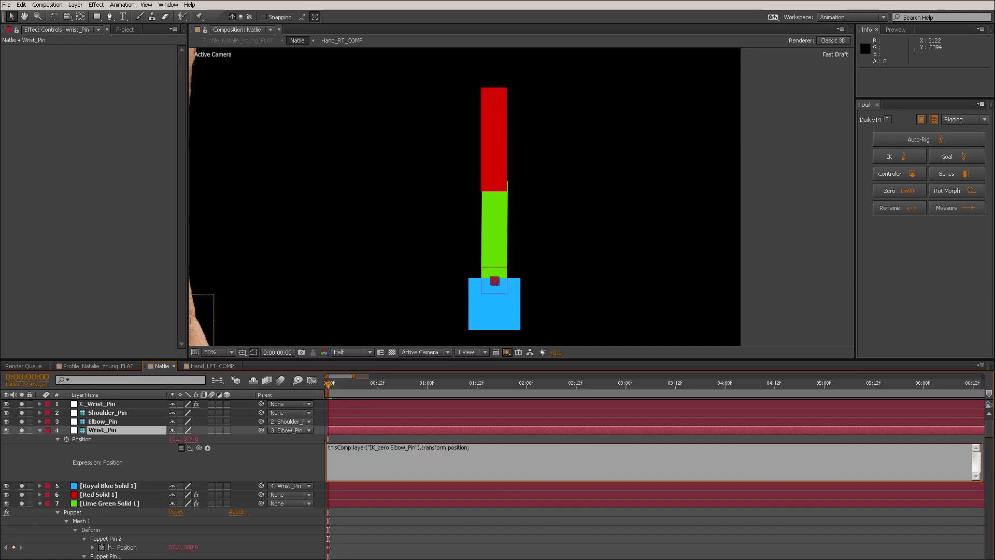
pyautogui.click(328, 448)
pyautogui.write('PosX')
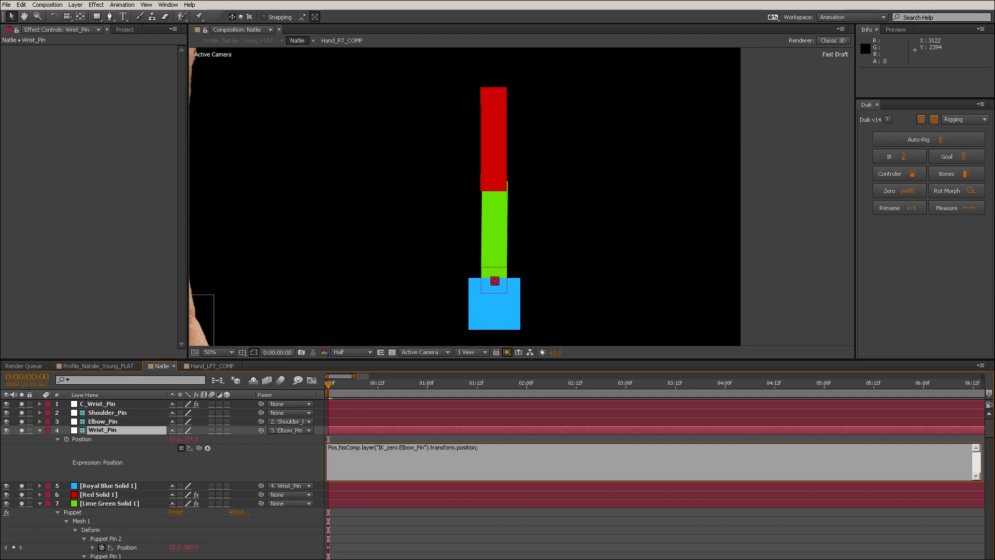
pyautogui.write('=')
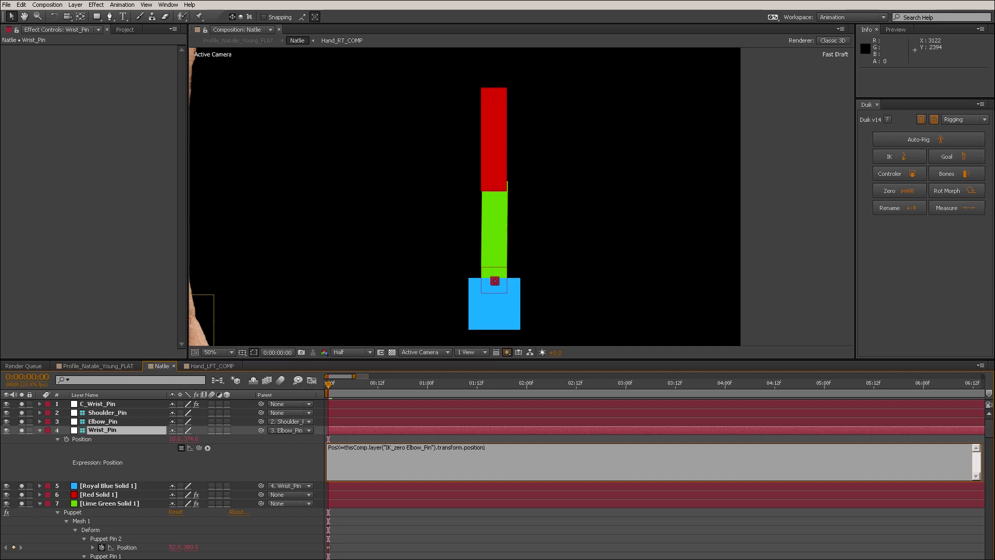
pyautogui.write('[0]')
# Add the line PosY=thisComp.layer("IK_zero Elbow_Pin").transform.position[1]; to the expression, followed by a blank line.
pyautogui.press('Return')
pyautogui.write('Posy')
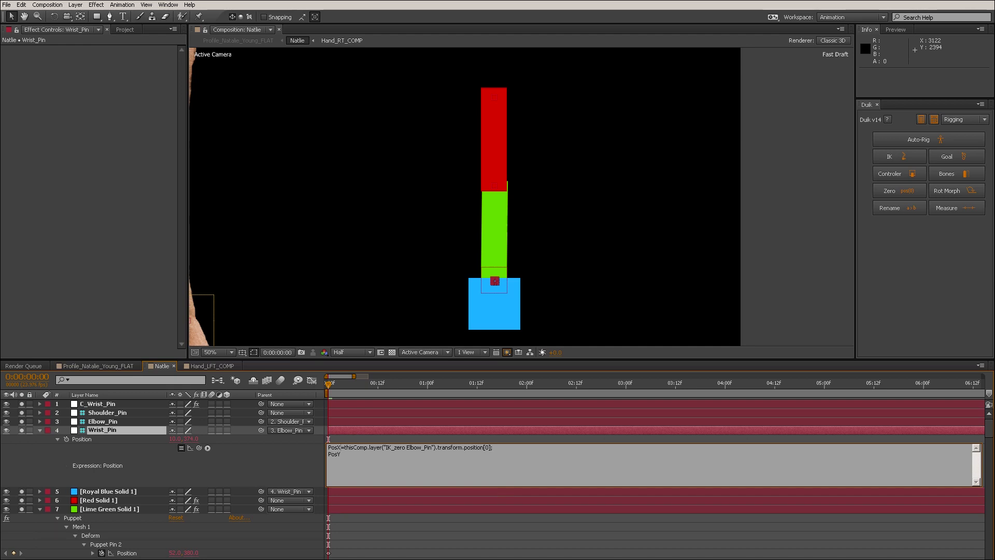
pyautogui.press('Up')
pyautogui.hotkey('shift', 'End')
pyautogui.hotkey('ctrl', 'c')
pyautogui.press('Down')
pyautogui.hotkey('ctrl', 'v')
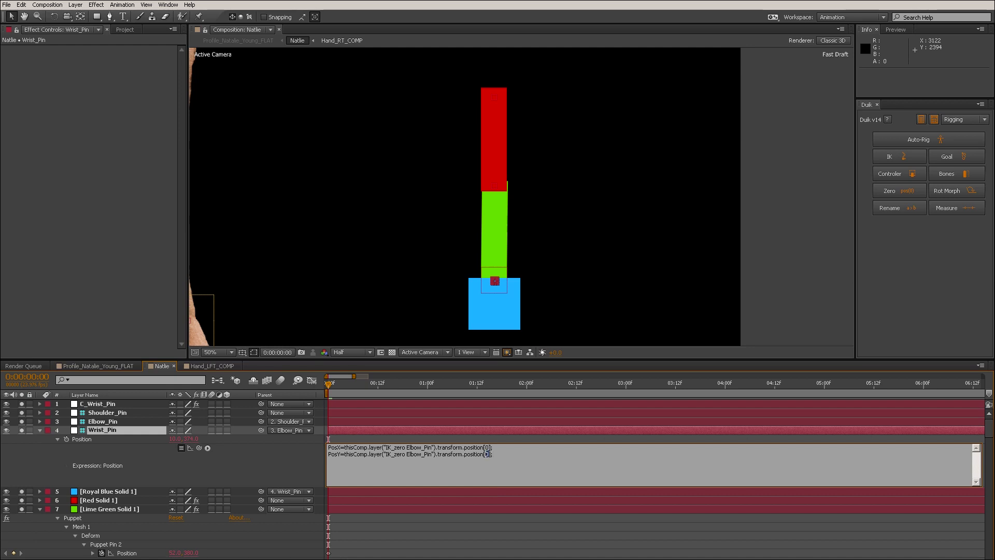
pyautogui.write('1')
pyautogui.press('Return')
pyautogui.press('Return')
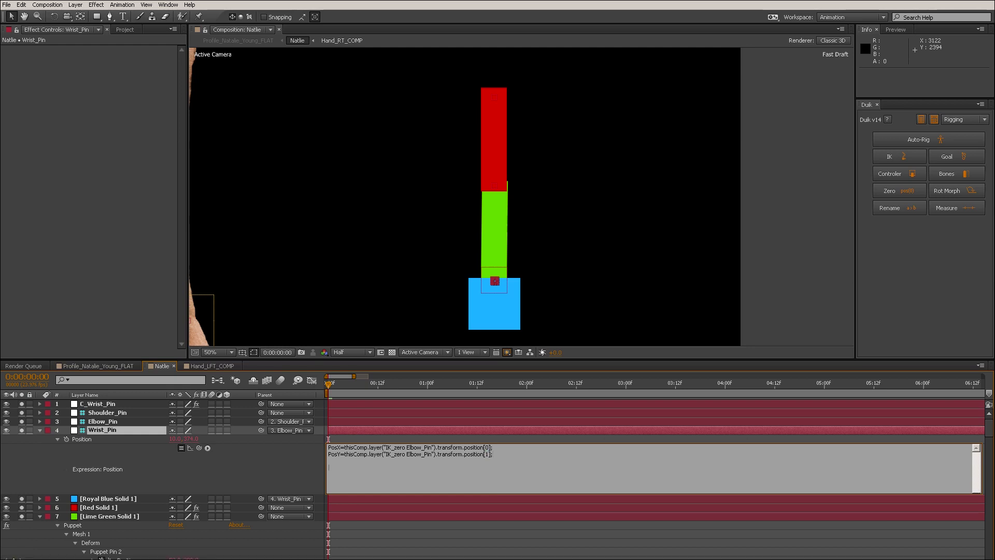
# Finish Wrist_Pin's position expression with the line [PosX,PosY]; and apply it.
pyautogui.write('[PosX')
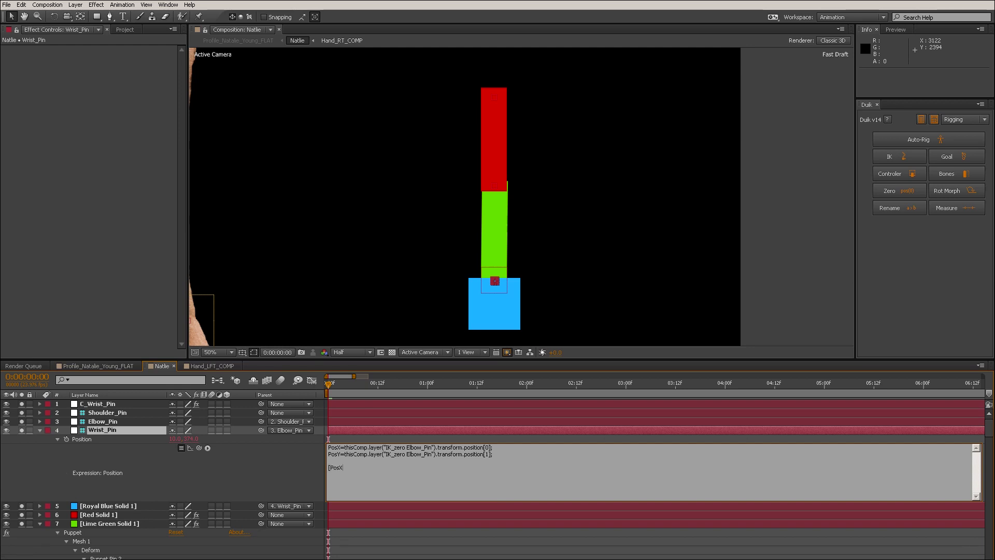
pyautogui.write(',PosY]')
pyautogui.press('KP_Enter')
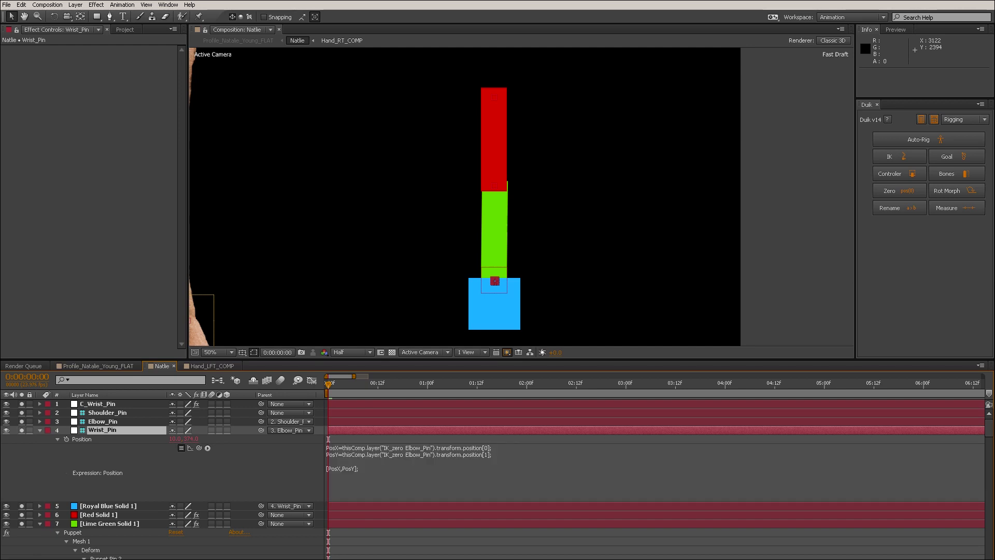
# Insert the line FS=0; above the PosX line in Wrist_Pin's position expression.
pyautogui.click(409, 465)
pyautogui.click(330, 461)
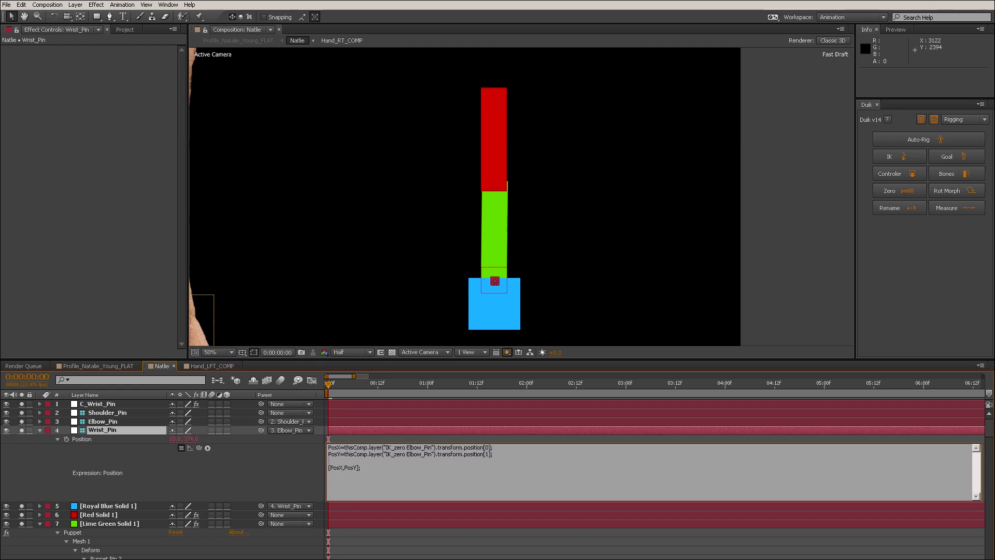
pyautogui.press('Return')
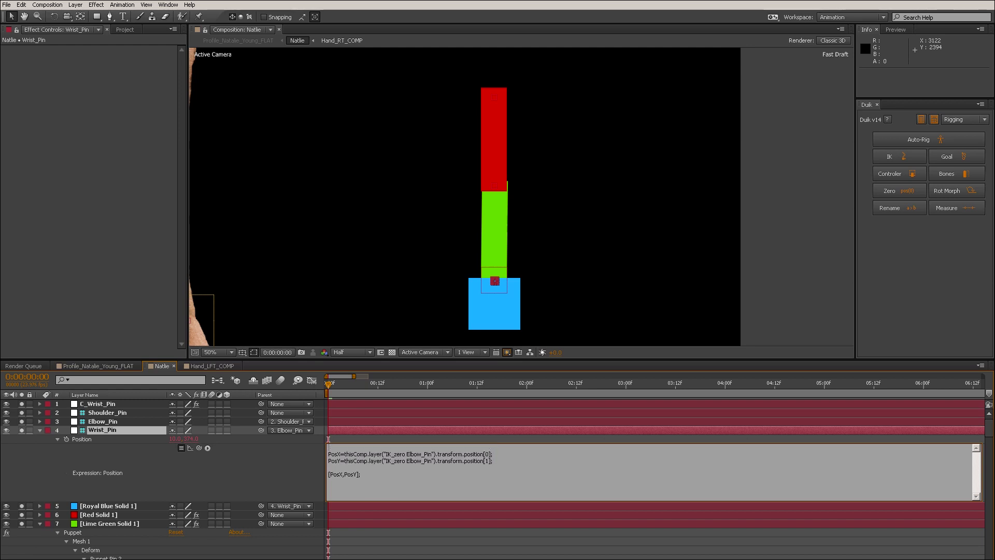
pyautogui.write('FS=0;')
pyautogui.press('KP_Enter')
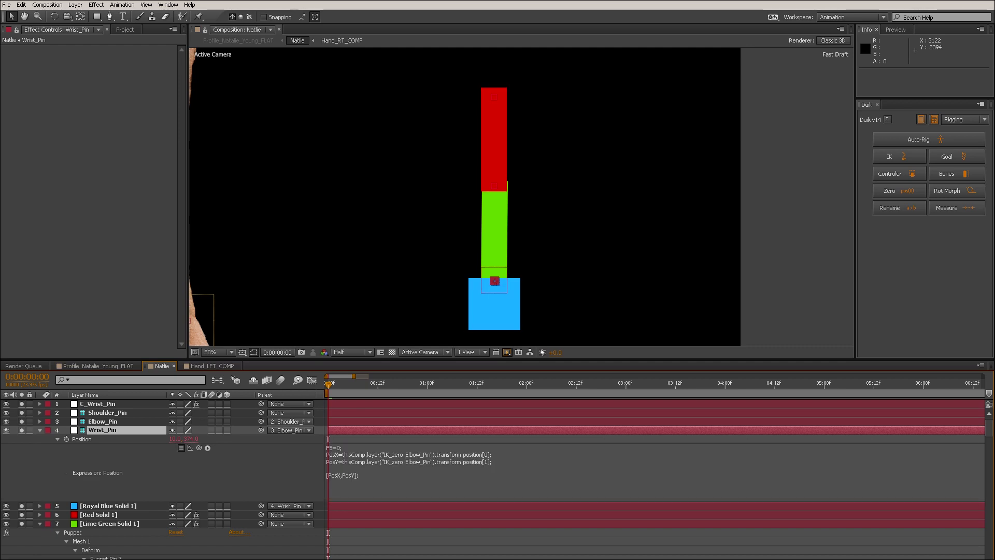
# Reveal C_Wrist_Pin's FS slider and link it into Wrist_Pin's position expression, replacing 0 with thisComp.layer("C_Wrist_Pin").effect("FS")("Slider").
pyautogui.click(98, 403)
pyautogui.press('e')
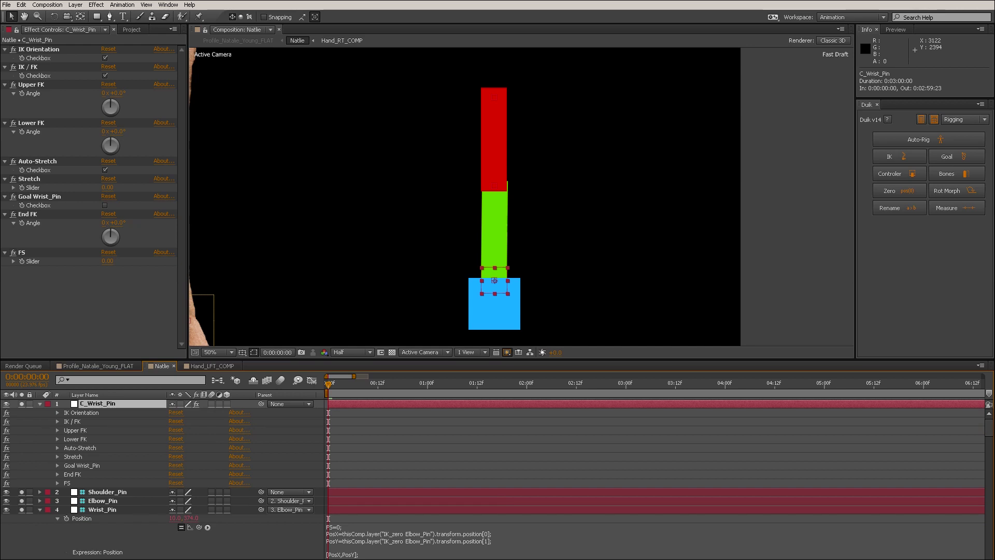
pyautogui.click(57, 483)
pyautogui.scroll(-10, 394, 487)
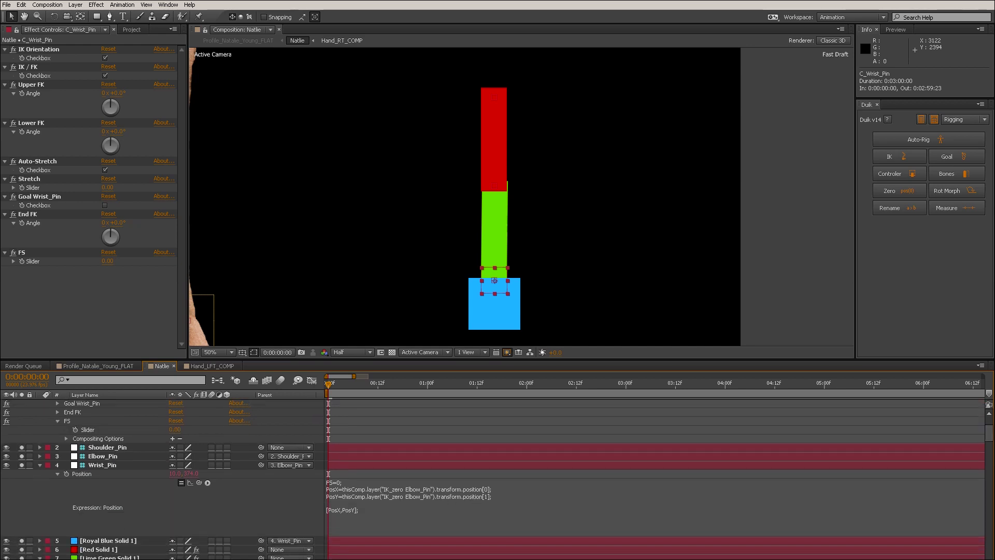
pyautogui.click(343, 483)
pyautogui.click(343, 481)
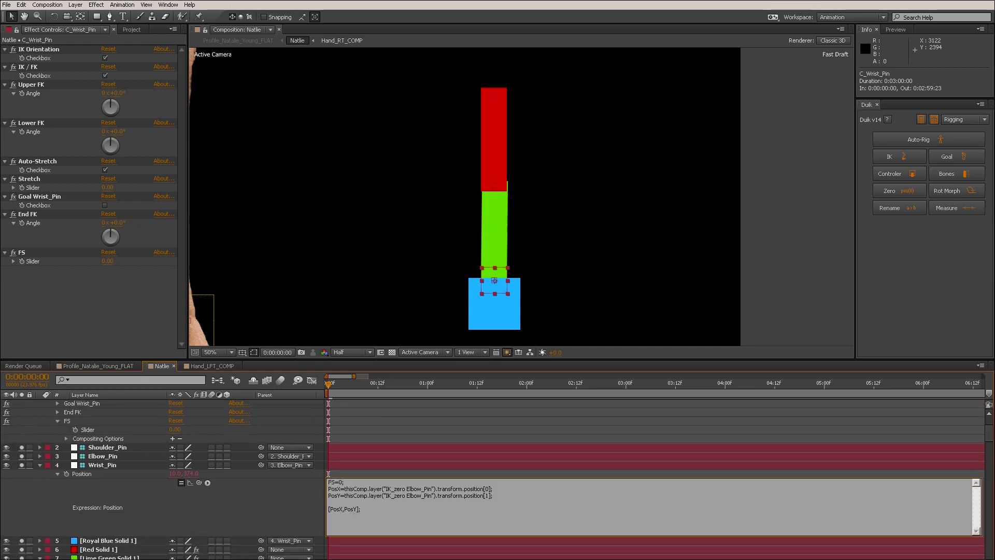
pyautogui.moveTo(199, 482); pyautogui.dragTo(86, 430)
pyautogui.click(357, 509)
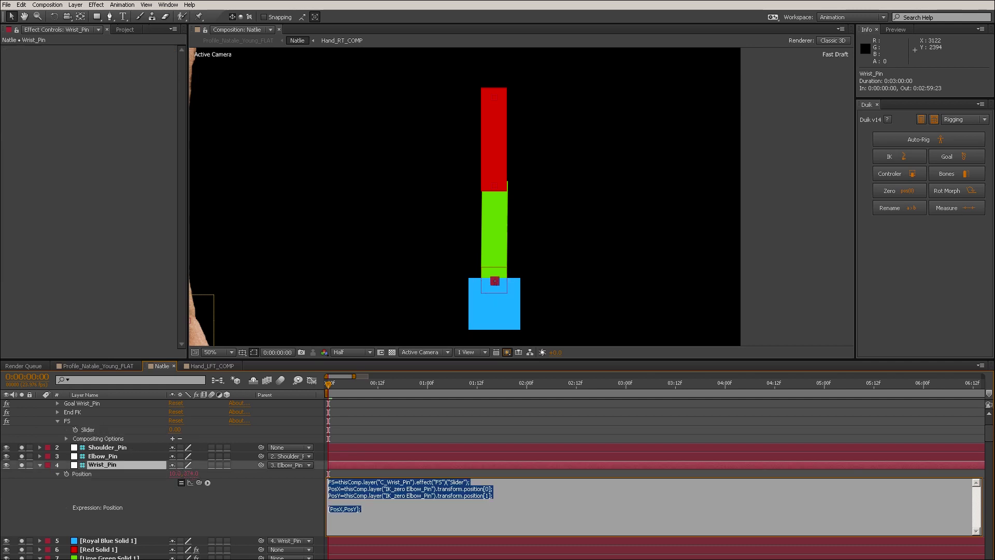
# Add +FS to the end of the PosY line in Wrist_Pin's position expression, before the semicolon.
pyautogui.click(490, 496)
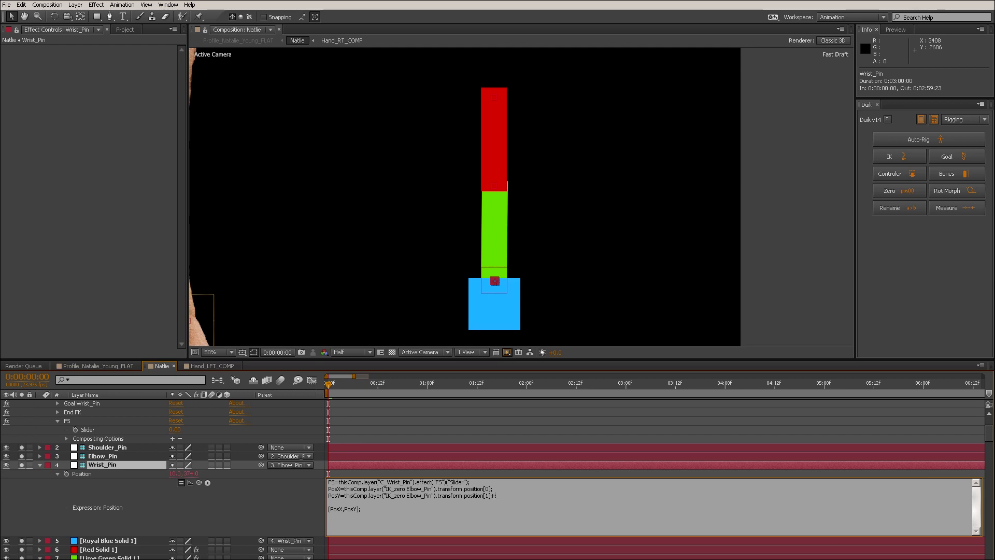
pyautogui.write('+FS')
pyautogui.press('KP_Enter')
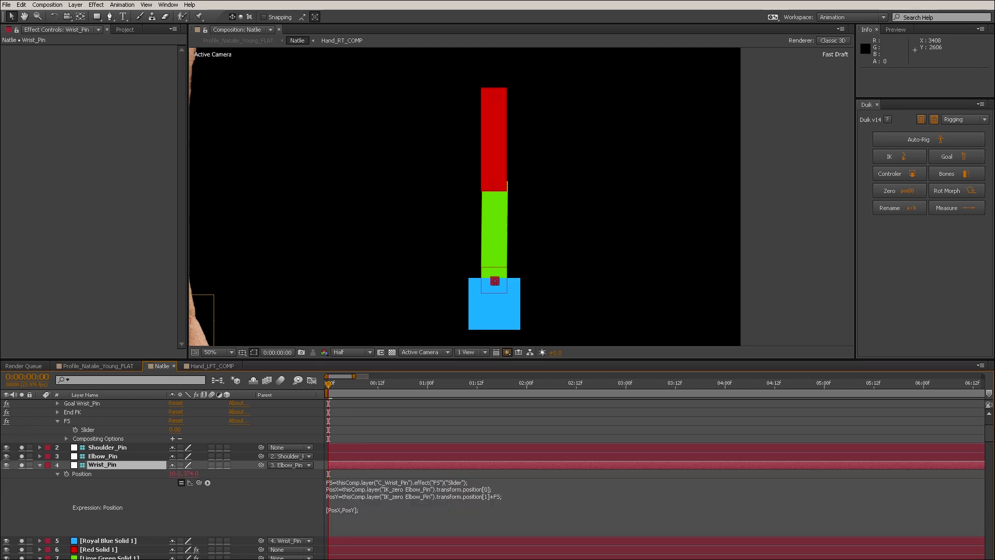
# Test the arm by raising and lowering the FS slider and moving the wrist controller, undoing each change.
pyautogui.moveTo(174, 430); pyautogui.dragTo(411, 429)
pyautogui.hotkey('ctrl', 'z')
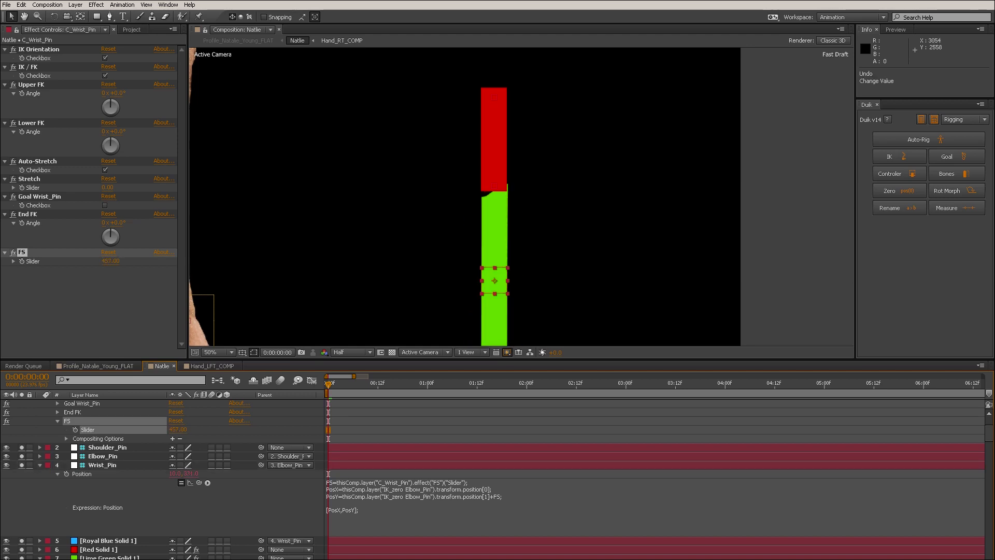
pyautogui.click(495, 280)
pyautogui.click(501, 284)
pyautogui.moveTo(501, 284); pyautogui.dragTo(479, 190)
pyautogui.hotkey('ctrl', 'z')
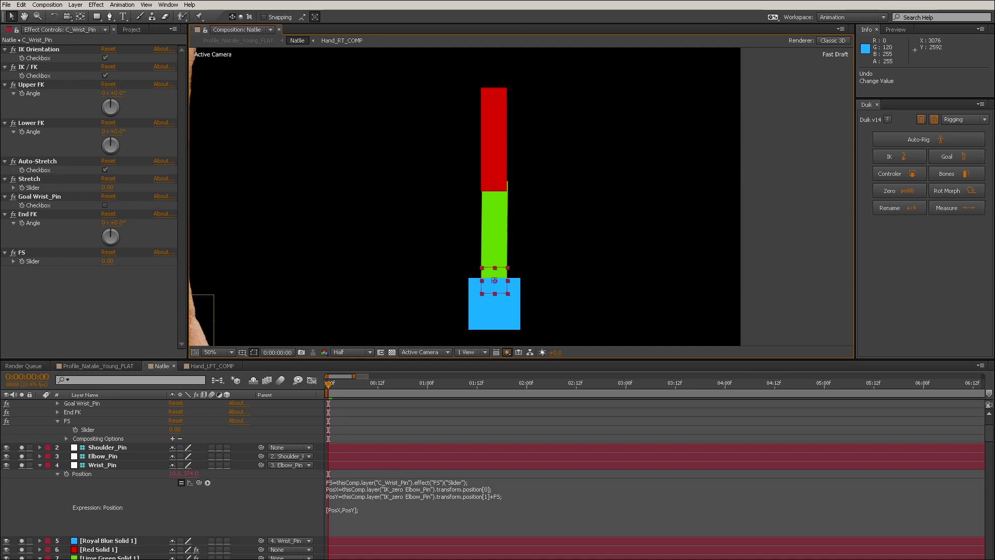
pyautogui.moveTo(175, 429); pyautogui.dragTo(113, 429)
pyautogui.hotkey('ctrl', 'z')
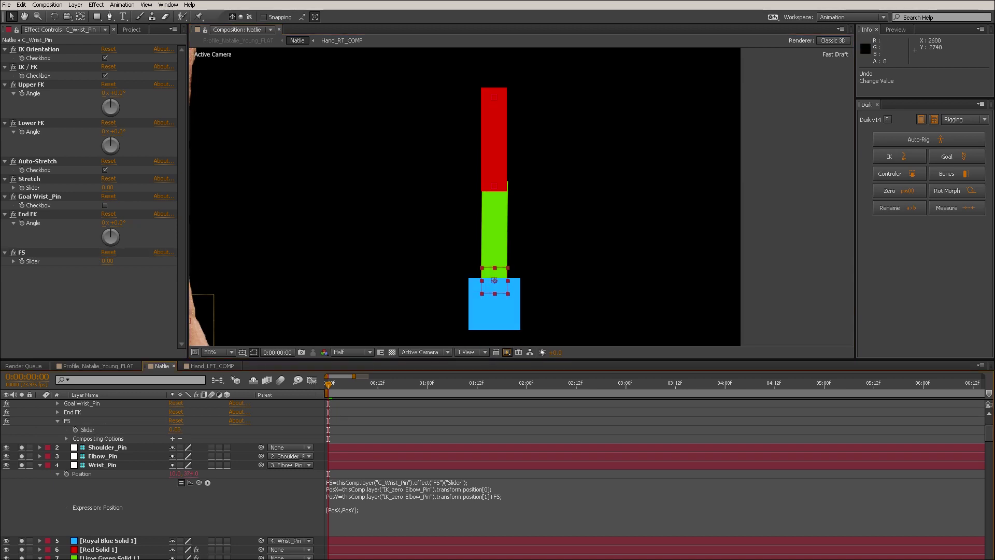
# Reveal the scale of Royal Blue Solid 1 and add an expression to it.
pyautogui.click(22, 253)
pyautogui.click(494, 284)
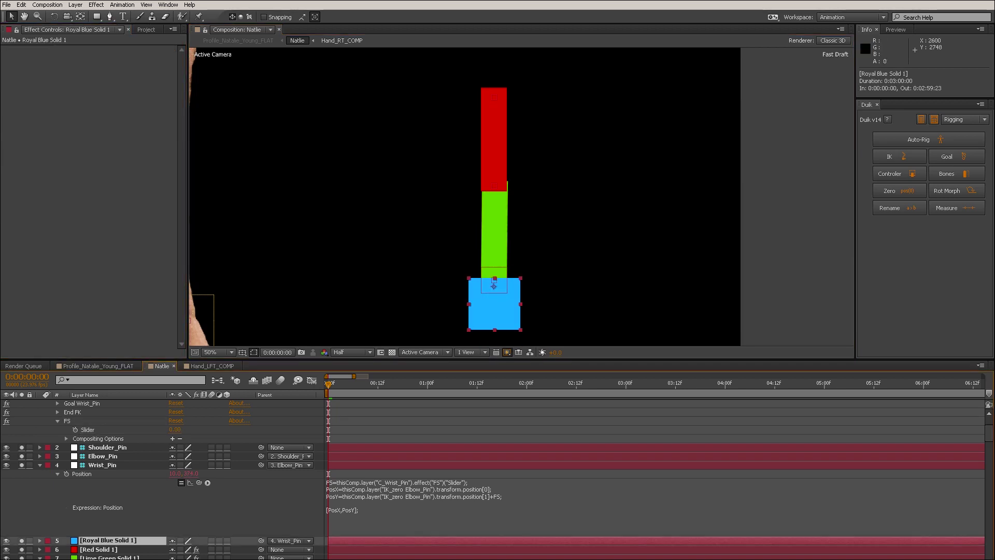
pyautogui.press('s')
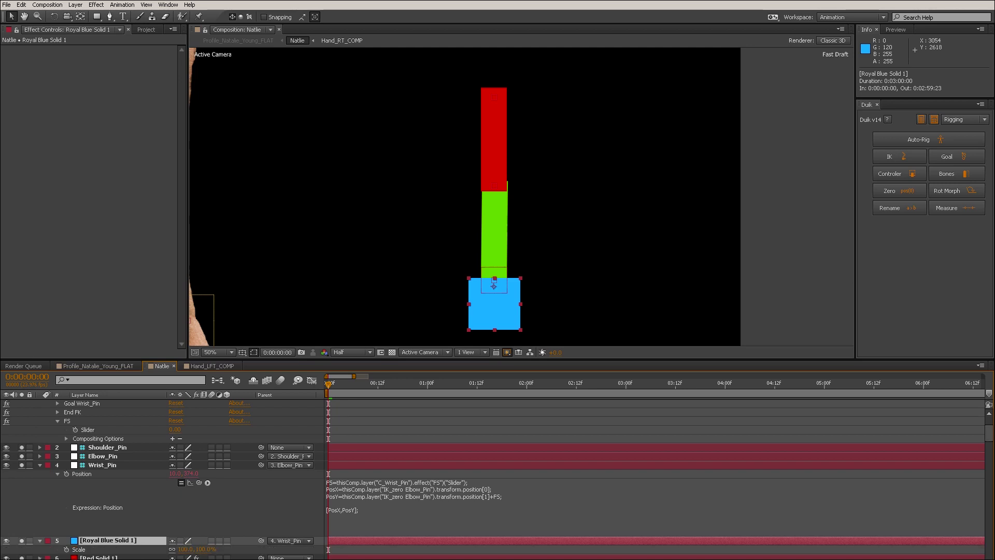
pyautogui.scroll(-2, 493, 477)
pyautogui.hotkey('alt', 'shift', '=')
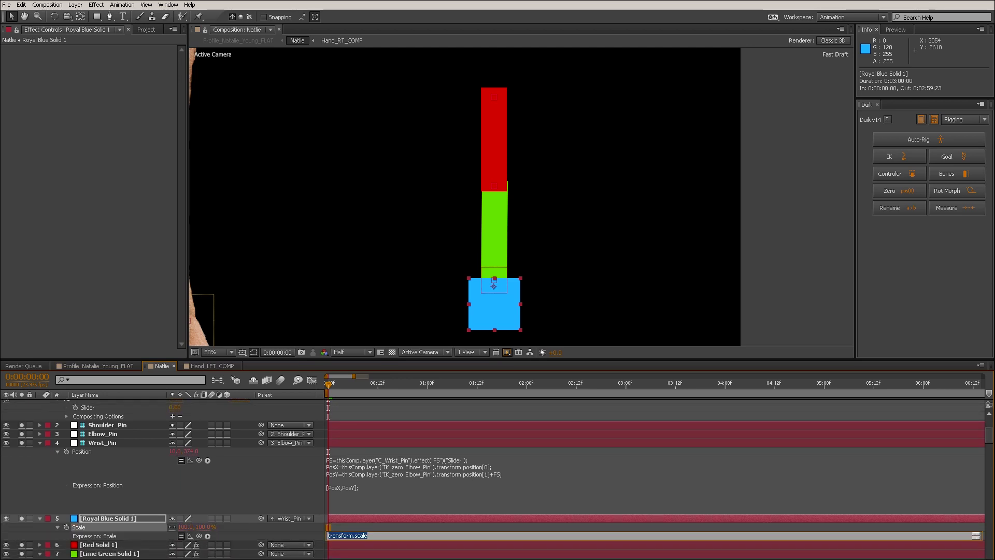
# Write the scale expression as ScaleX=transform.scale[0]; ScaleY=transform.scale[1]; and, after a blank line, [ScaleX,ScaleY];.
pyautogui.write('ScaleX=')
pyautogui.moveTo(198, 535); pyautogui.dragTo(184, 527)
pyautogui.write(';')
pyautogui.press('Return')
pyautogui.write('Scale')
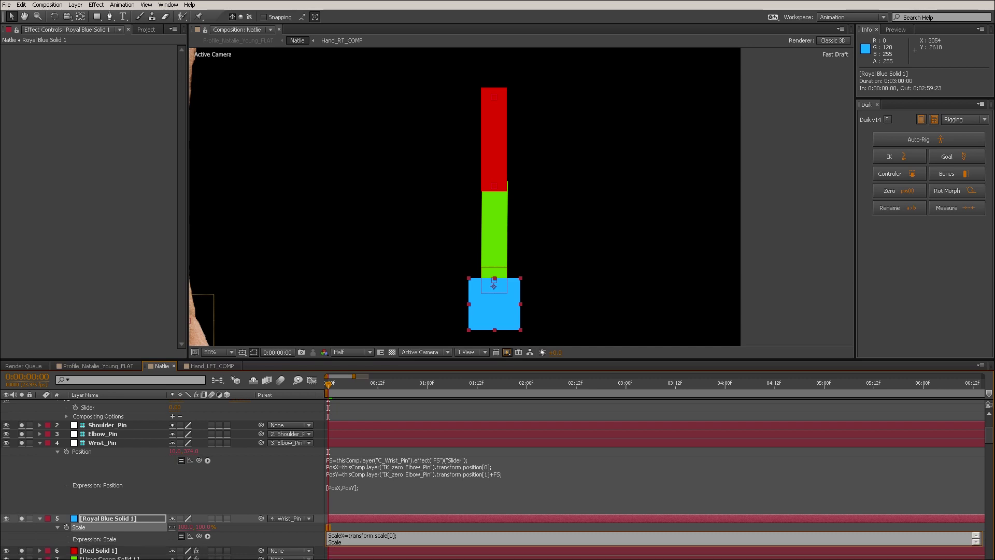
pyautogui.write('Y=')
pyautogui.moveTo(198, 535); pyautogui.dragTo(207, 527)
pyautogui.write(';')
pyautogui.press('Return')
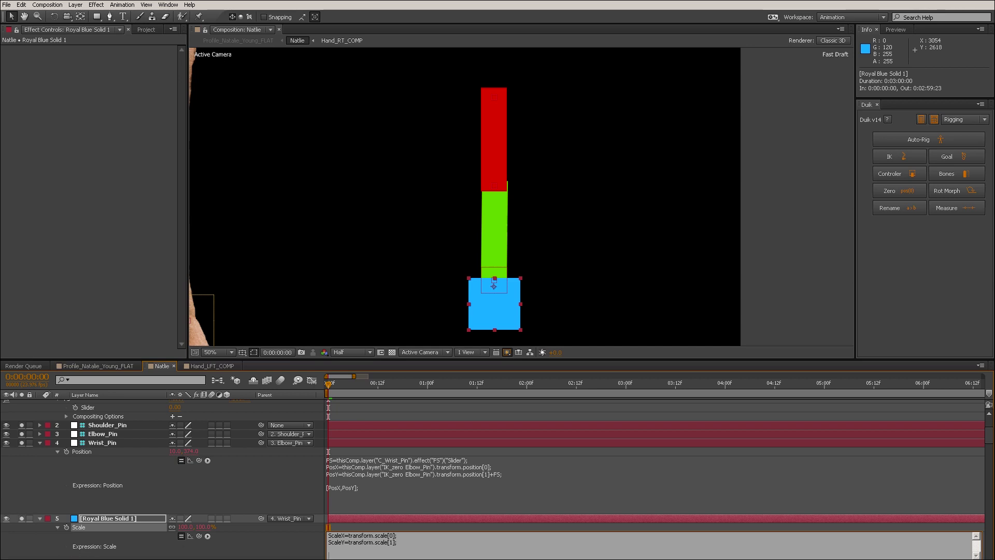
pyautogui.write('[ScaleX,ScaleY];')
# Copy the FS= slider line from Wrist_Pin's position expression to the top of Royal Blue Solid 1's scale expression.
pyautogui.click(474, 460)
pyautogui.moveTo(474, 460); pyautogui.dragTo(380, 460)
pyautogui.click(329, 466)
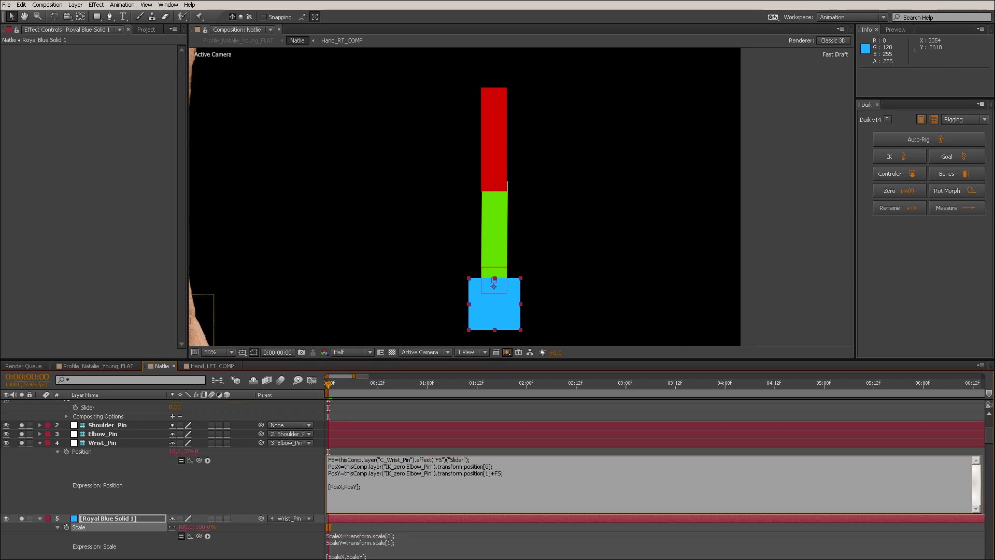
pyautogui.moveTo(470, 460); pyautogui.dragTo(329, 460)
pyautogui.hotkey('ctrl', 'c')
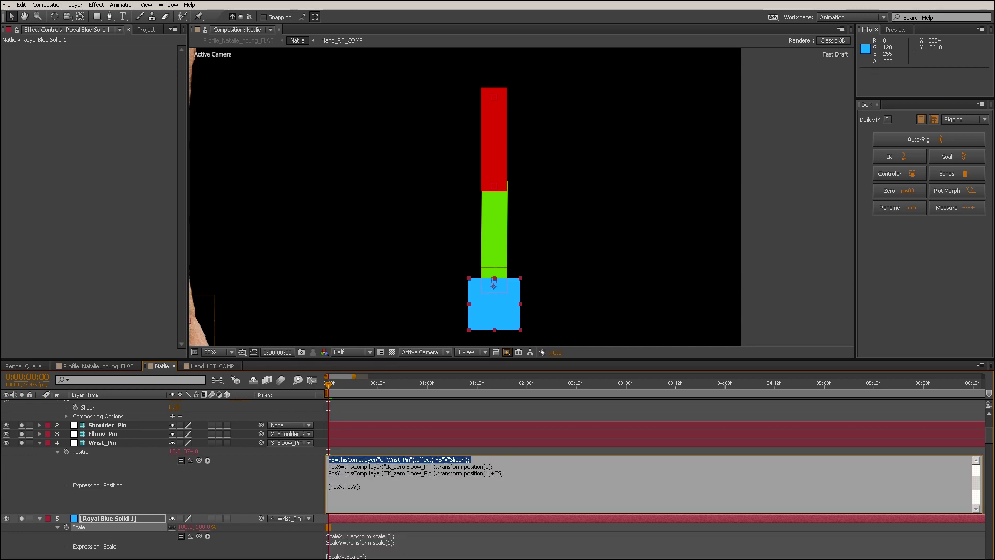
pyautogui.click(361, 543)
pyautogui.click(328, 554)
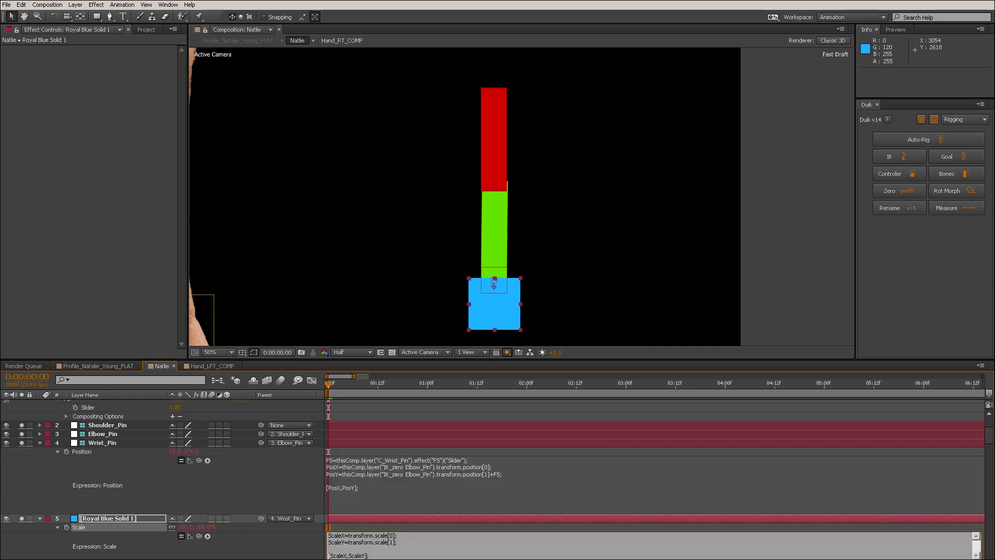
pyautogui.click(329, 534)
pyautogui.press('Return')
pyautogui.press('Up')
pyautogui.hotkey('ctrl', 'v')
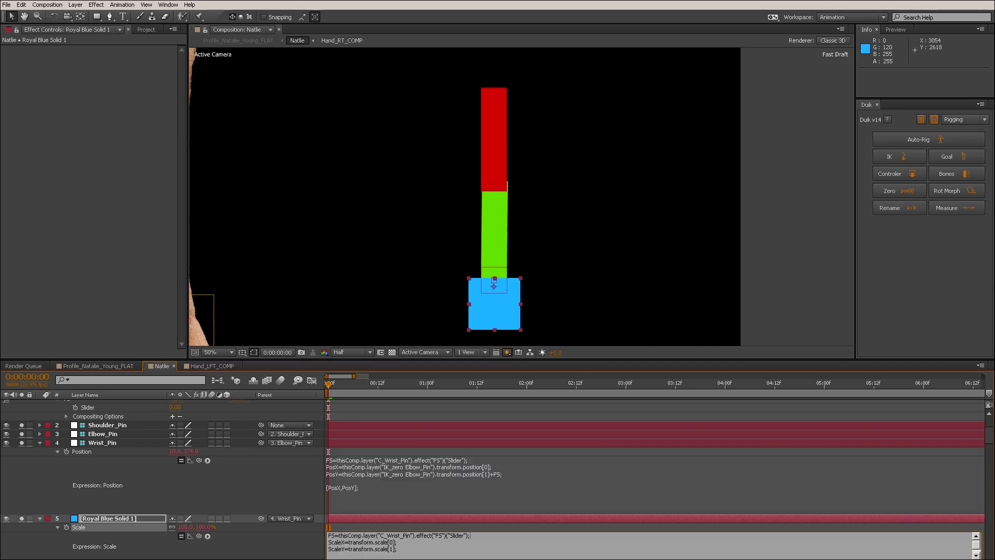
pyautogui.press('KP_Enter')
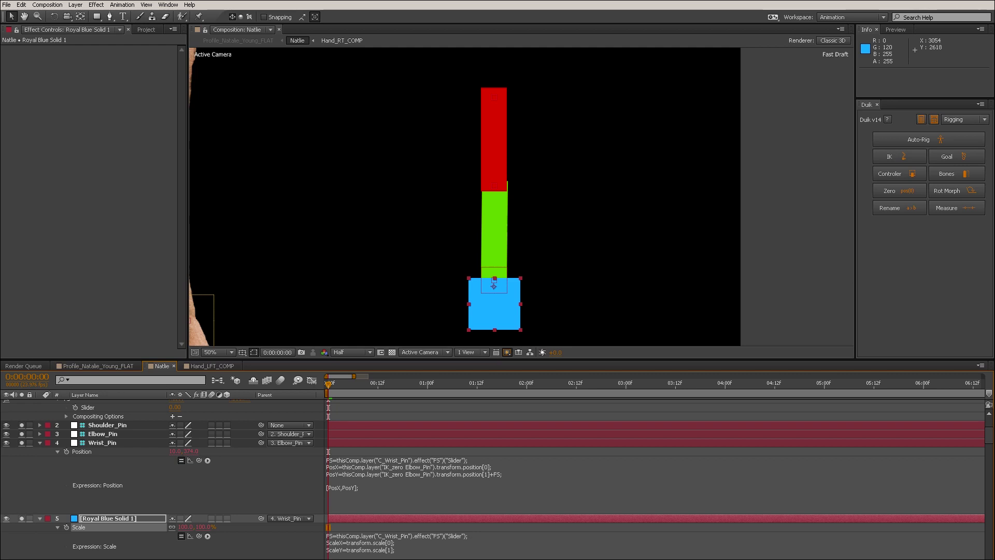
# Lower the FS slider to -191 and try to add (FS*-1) to both the ScaleX and ScaleY lines.
pyautogui.moveTo(175, 408); pyautogui.dragTo(112, 407)
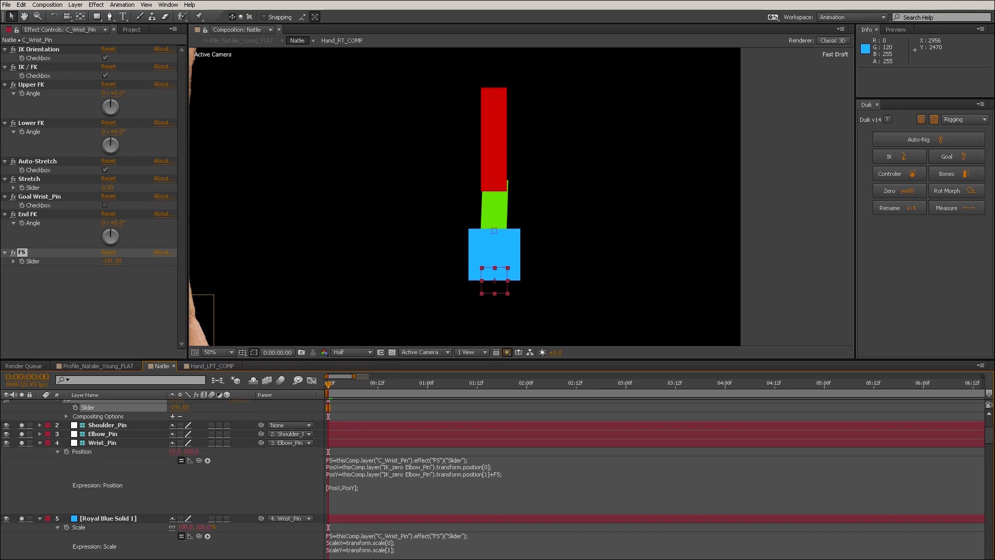
pyautogui.click(398, 549)
pyautogui.moveTo(398, 549); pyautogui.dragTo(328, 549)
pyautogui.click(397, 543)
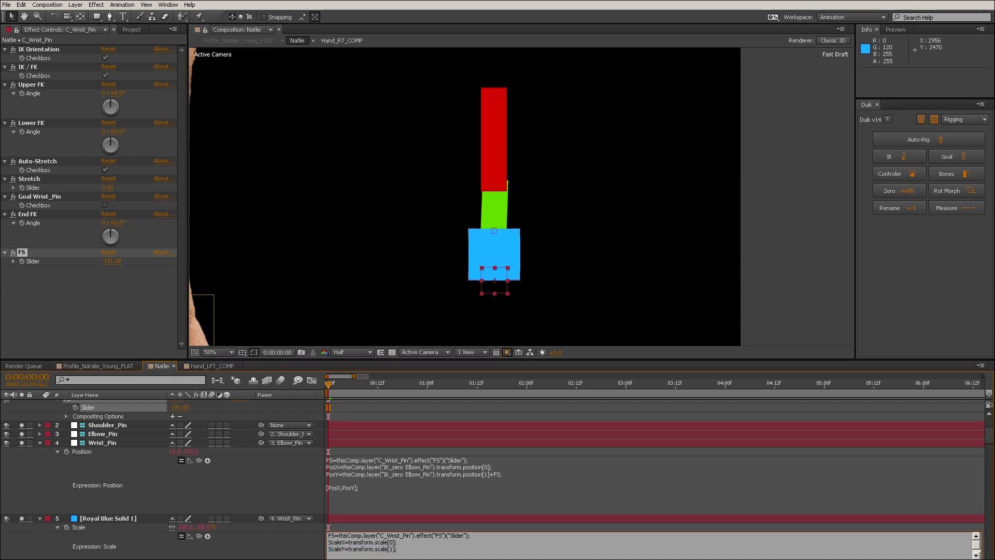
pyautogui.write('+')
pyautogui.write('F')
pyautogui.write('+(FS')
pyautogui.write('*-1)')
pyautogui.press('KP_Enter')
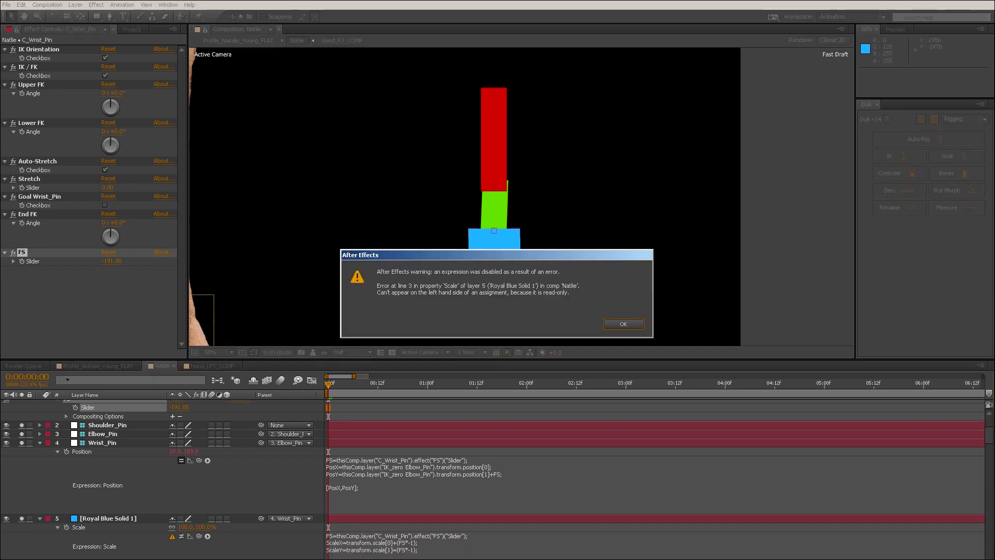
pyautogui.click(621, 323)
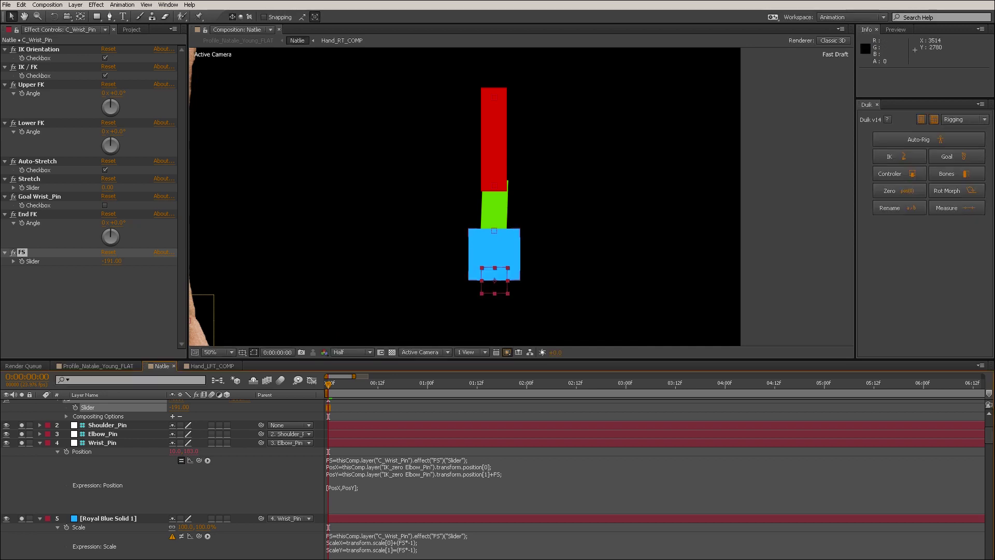
# Correct the ScaleY line to ScaleY=transform.scale[1]+(FS*-1); and test raising the FS slider, undoing the test.
pyautogui.click(385, 549)
pyautogui.click(385, 549)
pyautogui.click(398, 548)
pyautogui.write('+')
pyautogui.press('KP_Enter')
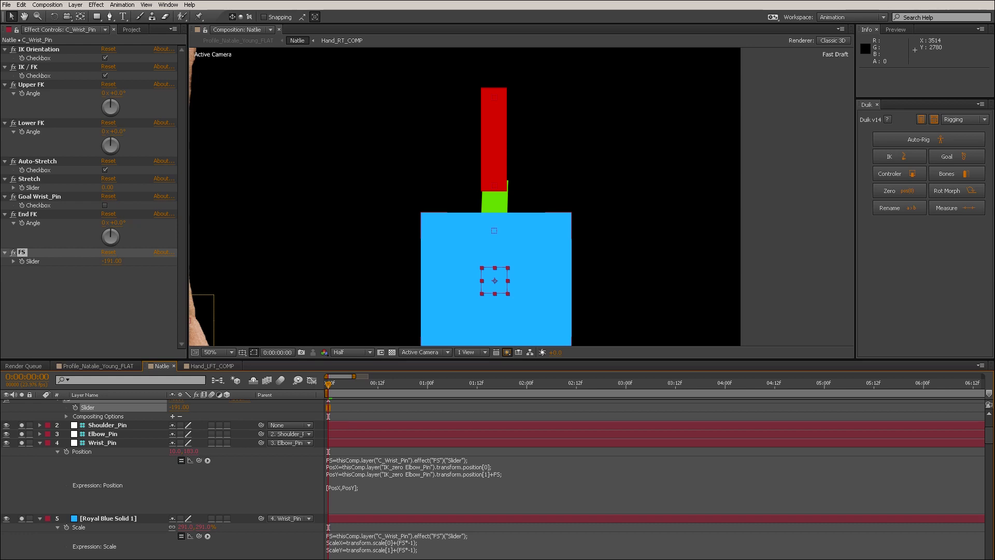
pyautogui.moveTo(179, 407); pyautogui.dragTo(253, 407)
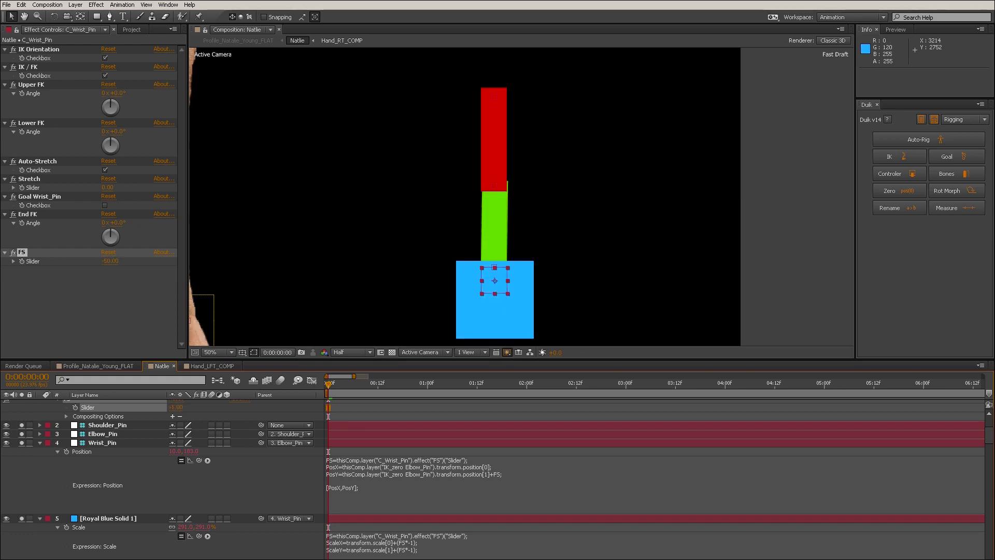
pyautogui.hotkey('ctrl', 'z')
# Change the FS multiplier to -.1 in both the ScaleX and ScaleY lines of the scale expression.
pyautogui.click(416, 543)
pyautogui.click(416, 542)
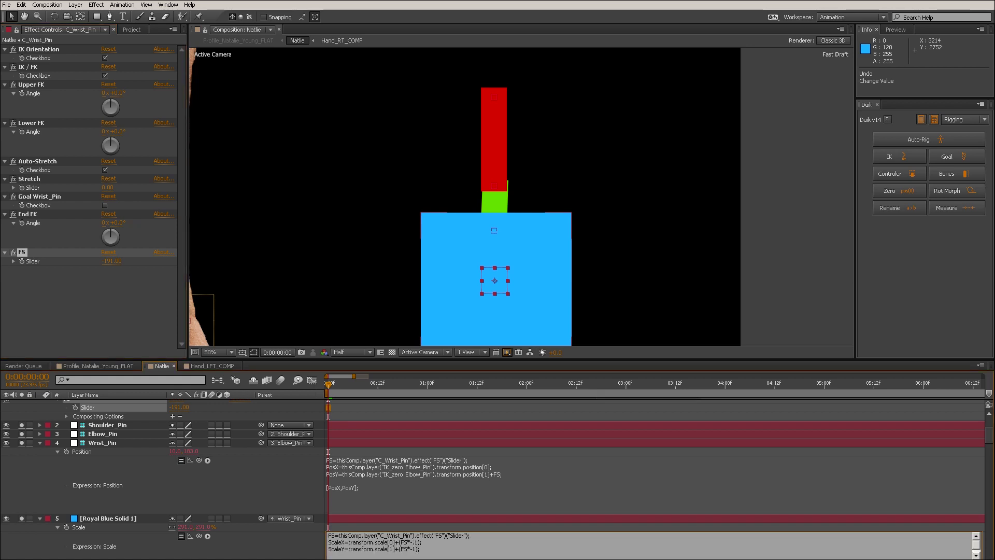
pyautogui.write('1')
pyautogui.press('KP_Enter')
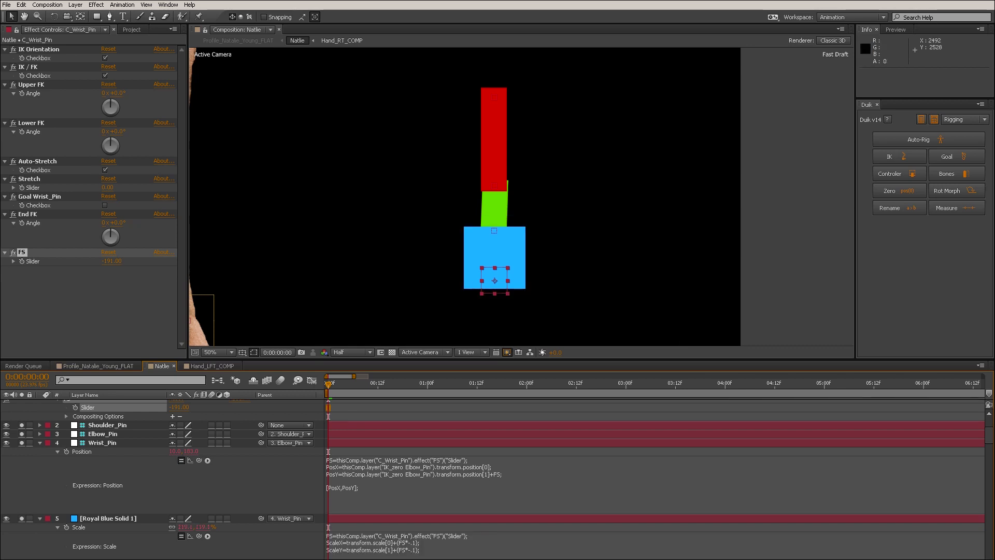
# Try out higher values on the FS slider and reset it to 0.
pyautogui.moveTo(78, 408); pyautogui.dragTo(251, 407)
pyautogui.click(108, 262)
pyautogui.write('0')
pyautogui.press('Return')
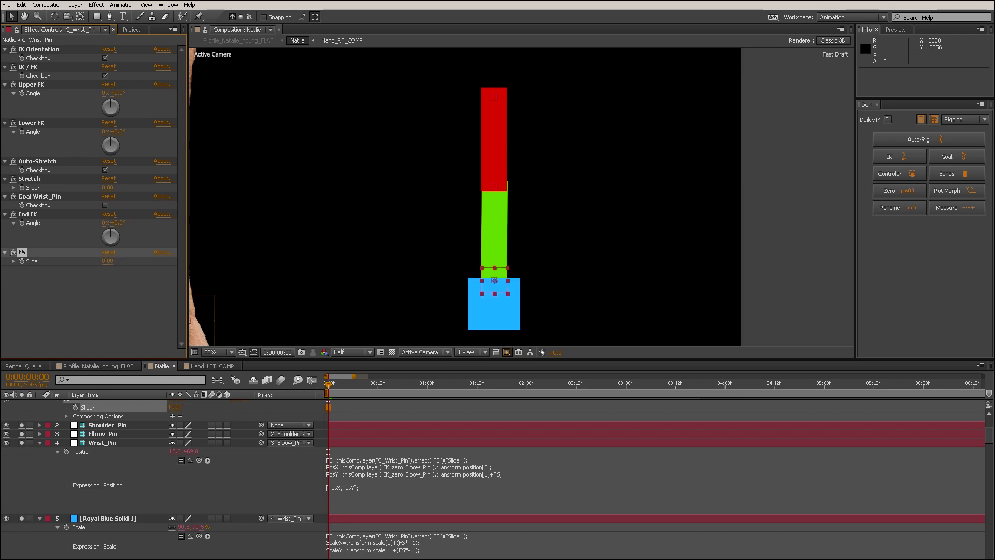
# Test the blue hand's foreshortening by lowering the FS slider twice, undoing each change.
pyautogui.moveTo(108, 261)
pyautogui.mouseDown()
pyautogui.moveTo(146, 261)
pyautogui.moveTo(98, 261)
pyautogui.mouseUp()
pyautogui.hotkey('ctrl', 'z')
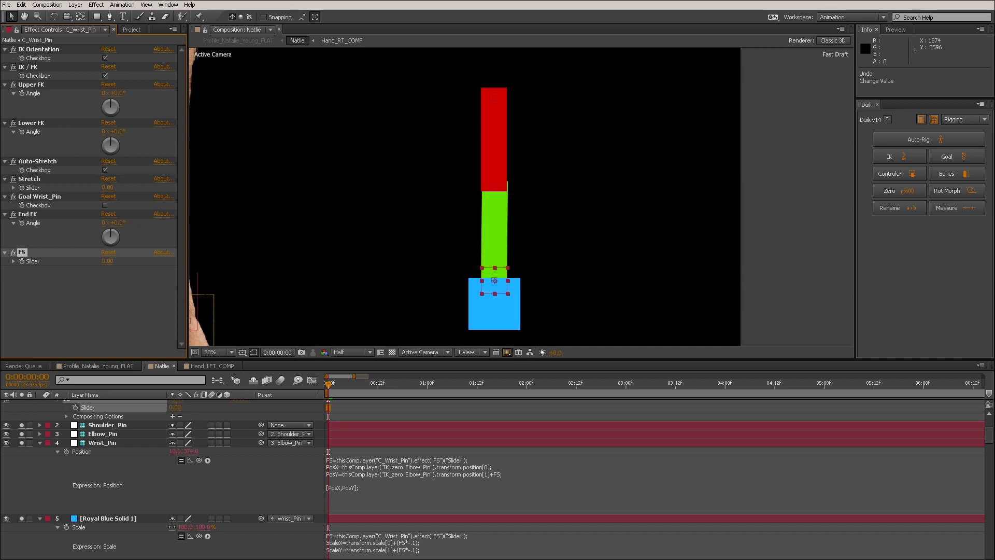
pyautogui.moveTo(108, 261); pyautogui.dragTo(4, 261)
pyautogui.hotkey('ctrl', 'z')
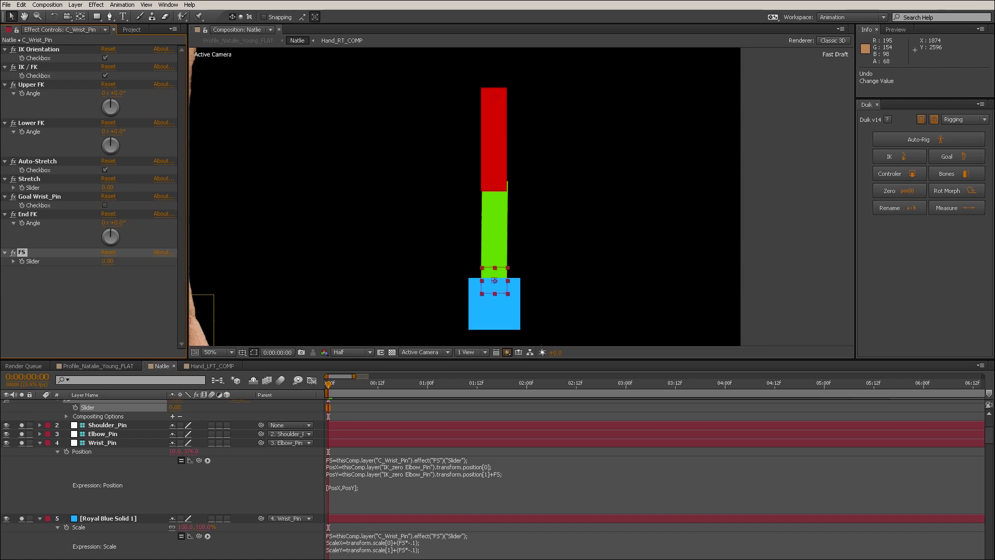
# Try a lower FS slider value once more on the straight arm and undo it.
pyautogui.moveTo(108, 261); pyautogui.dragTo(4, 261)
pyautogui.hotkey('ctrl', 'z')
pyautogui.moveTo(327, 384)
pyautogui.mouseDown()
pyautogui.moveTo(403, 384)
pyautogui.moveTo(326, 384)
pyautogui.mouseUp()
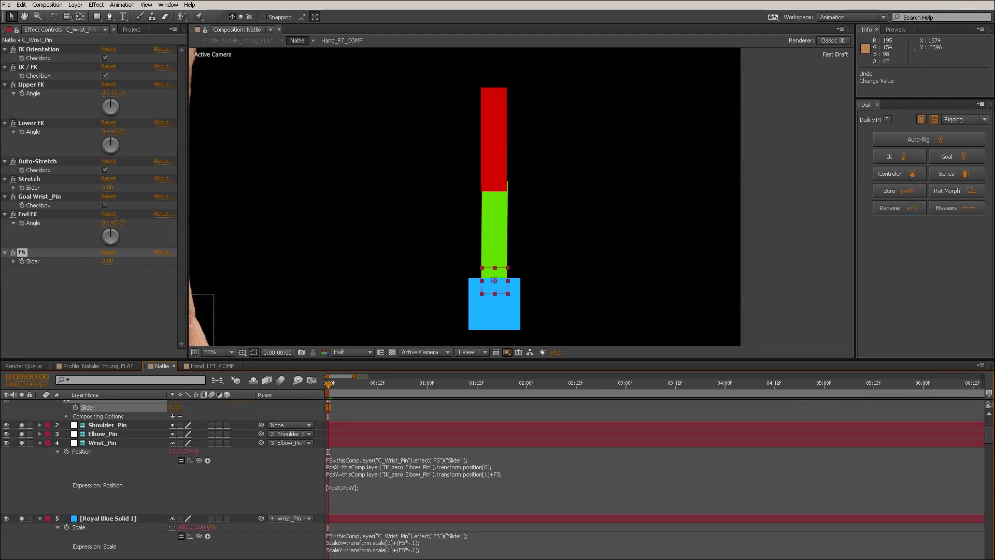
# Reveal C_Wrist_Pin's Position property and keyframe it at the start and at 1 second.
pyautogui.scroll(4, 467, 477)
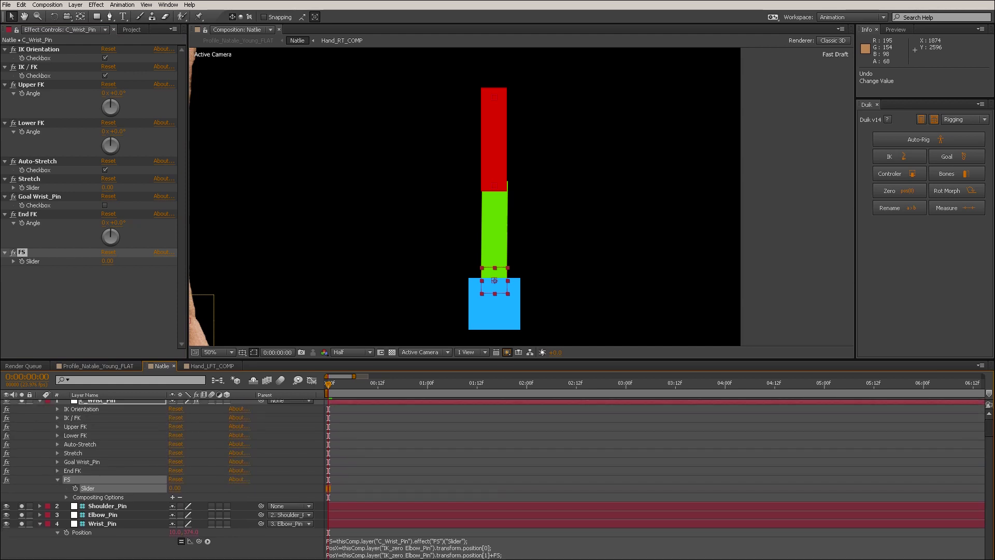
pyautogui.click(99, 404)
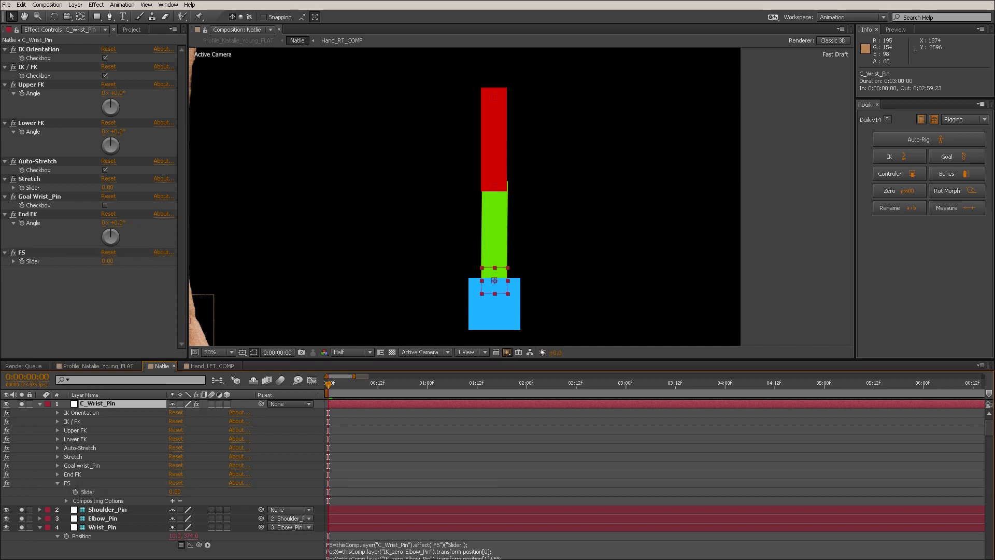
pyautogui.hotkey('shift', 'p')
pyautogui.click(67, 510)
pyautogui.moveTo(328, 384); pyautogui.dragTo(426, 385)
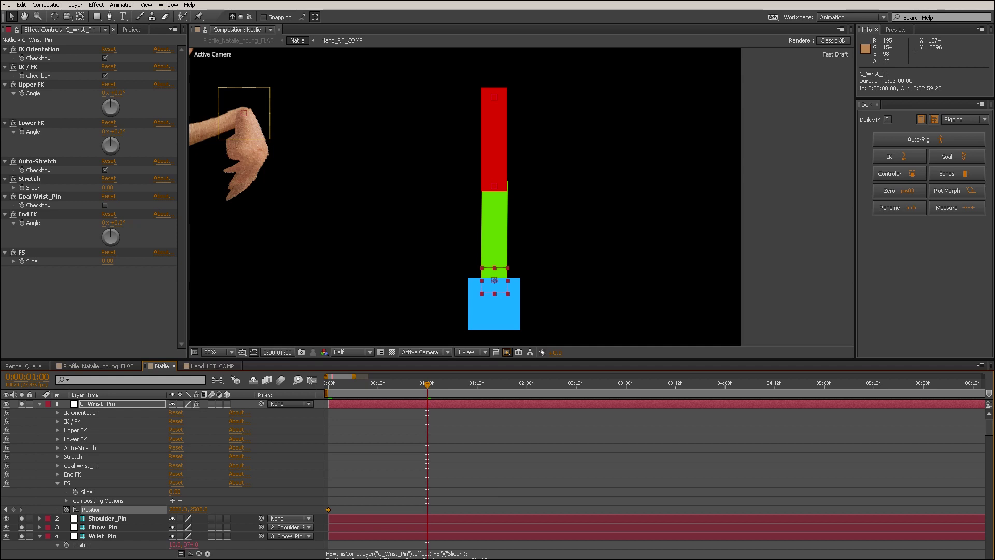
# Animate C_Wrist_Pin's Position along an arc: about 2456, 2044 at the start, 2975, 2468 at frame 12 and 3562, 2336 at 1 second.
pyautogui.press('Home')
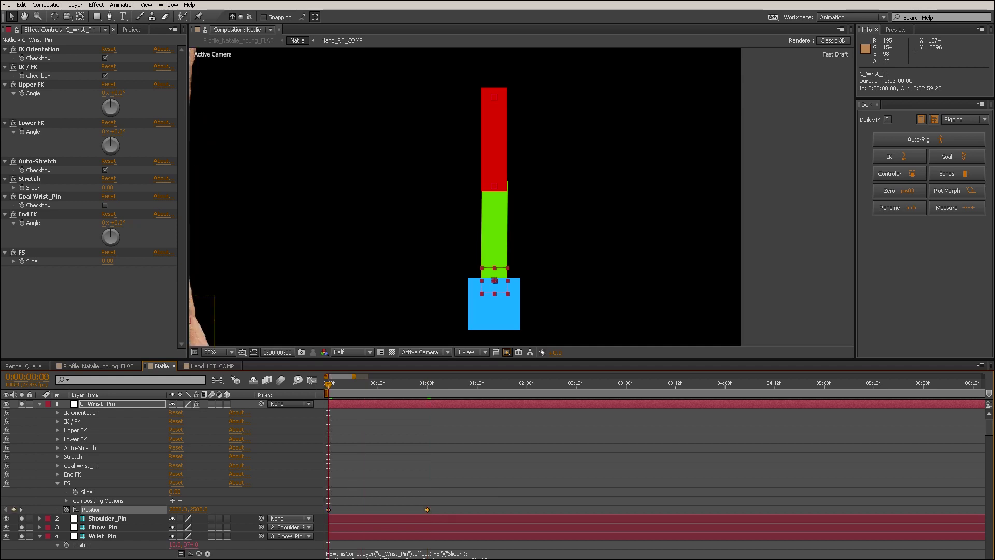
pyautogui.moveTo(500, 287); pyautogui.dragTo(366, 161)
pyautogui.press('space')
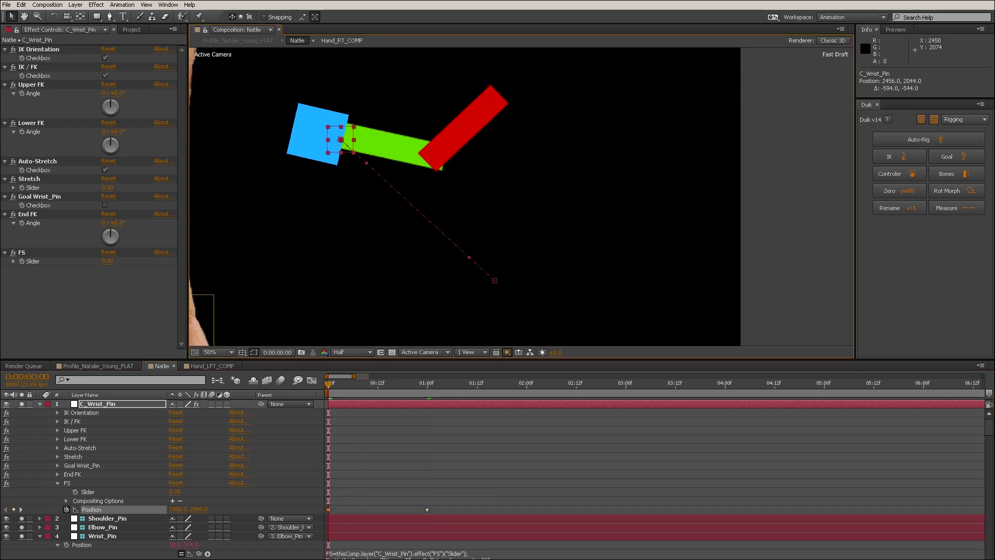
pyautogui.moveTo(414, 385)
pyautogui.mouseDown()
pyautogui.moveTo(473, 385)
pyautogui.moveTo(427, 384)
pyautogui.mouseUp()
pyautogui.moveTo(501, 287); pyautogui.dragTo(631, 224)
pyautogui.moveTo(427, 385); pyautogui.dragTo(378, 384)
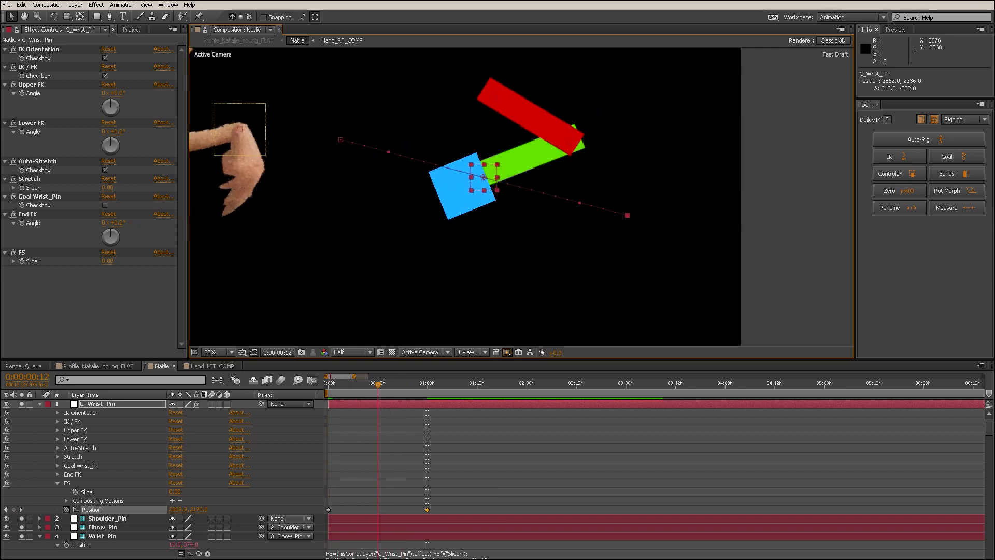
pyautogui.moveTo(486, 185); pyautogui.dragTo(477, 257)
# Keyframe the FS slider at the start, set it to -255 at frame 10 and back to 0 at 1 second.
pyautogui.moveTo(377, 385); pyautogui.dragTo(332, 385)
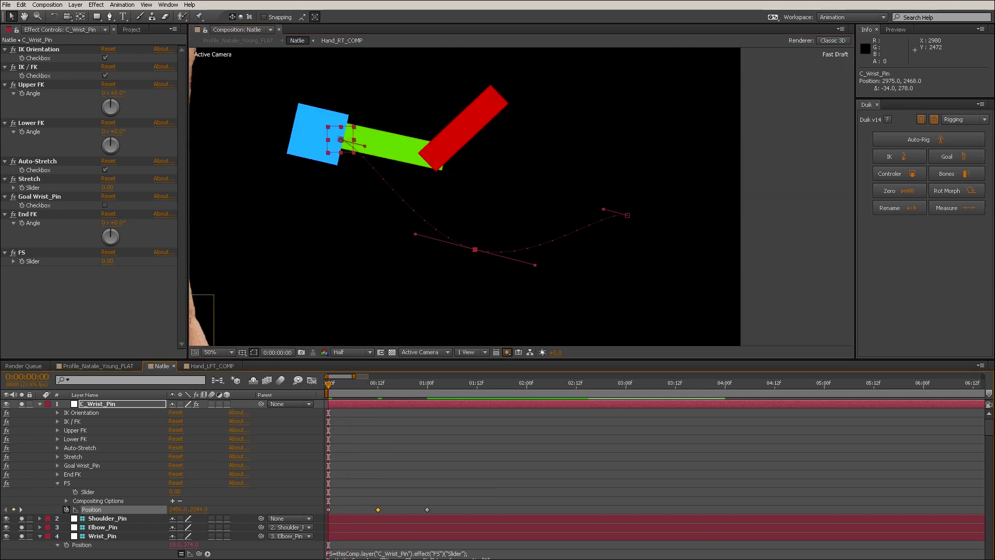
pyautogui.click(75, 492)
pyautogui.moveTo(329, 385); pyautogui.dragTo(361, 384)
pyautogui.moveTo(175, 492); pyautogui.dragTo(73, 491)
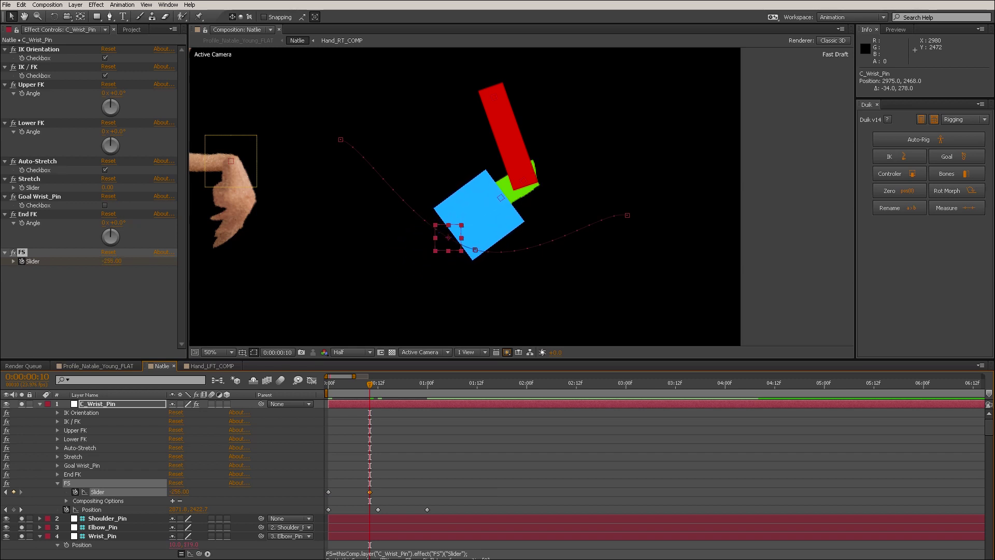
pyautogui.moveTo(369, 385); pyautogui.dragTo(426, 383)
pyautogui.click(179, 492)
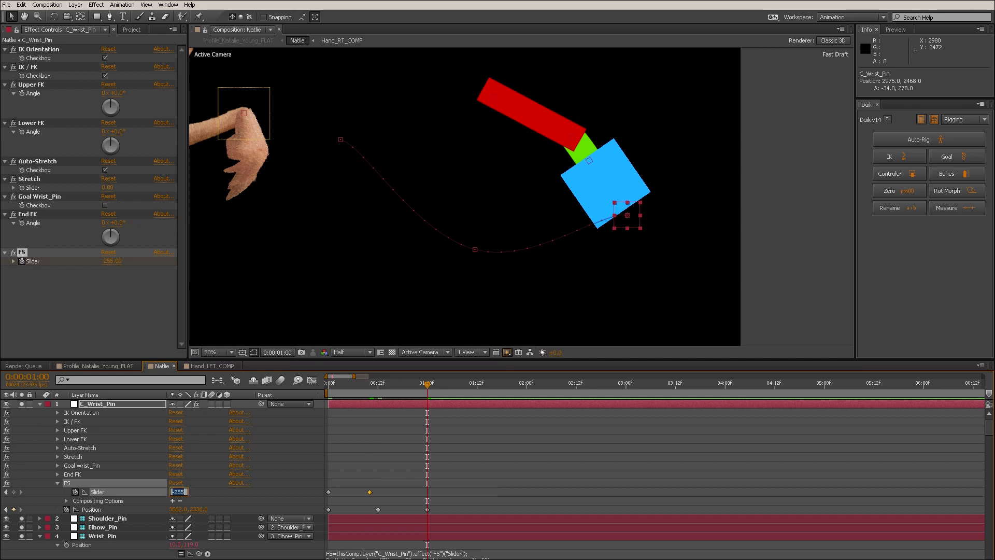
pyautogui.write('0')
pyautogui.press('Return')
# Apply Easy Ease to the first and last keyframes of both the FS slider and C_Wrist_Pin's Position.
pyautogui.moveTo(445, 486); pyautogui.dragTo(320, 495)
pyautogui.press('F9')
pyautogui.press('F9')
pyautogui.moveTo(448, 505); pyautogui.dragTo(418, 512)
pyautogui.press('F9')
pyautogui.moveTo(336, 506); pyautogui.dragTo(318, 513)
pyautogui.press('F9')
pyautogui.click(381, 456)
# At frame 12, move C_Wrist_Pin to about 3131, 2560 to lower the middle of the swing.
pyautogui.moveTo(386, 385)
pyautogui.mouseDown()
pyautogui.moveTo(344, 385)
pyautogui.moveTo(411, 384)
pyautogui.moveTo(332, 385)
pyautogui.moveTo(378, 384)
pyautogui.mouseUp()
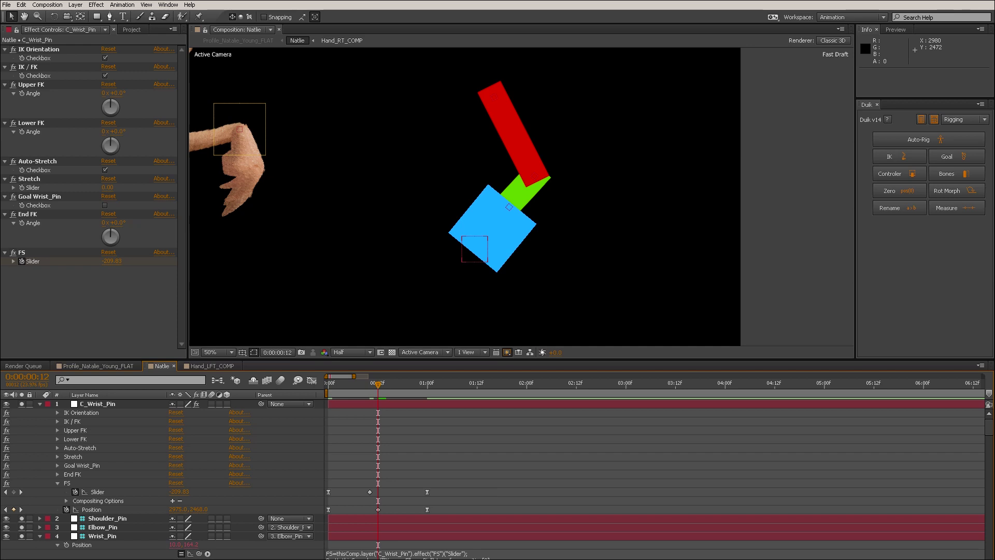
pyautogui.click(471, 256)
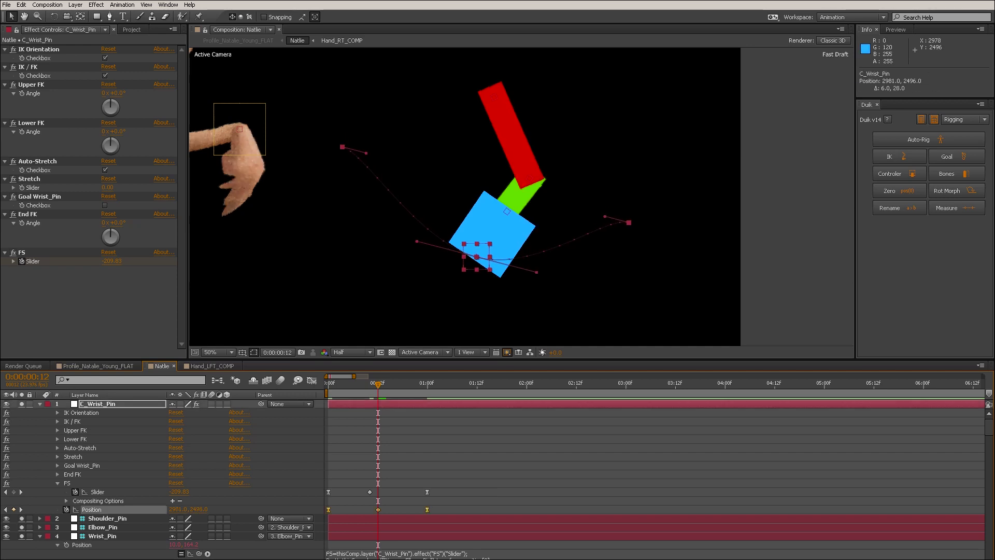
pyautogui.hotkey('ctrl', 'z')
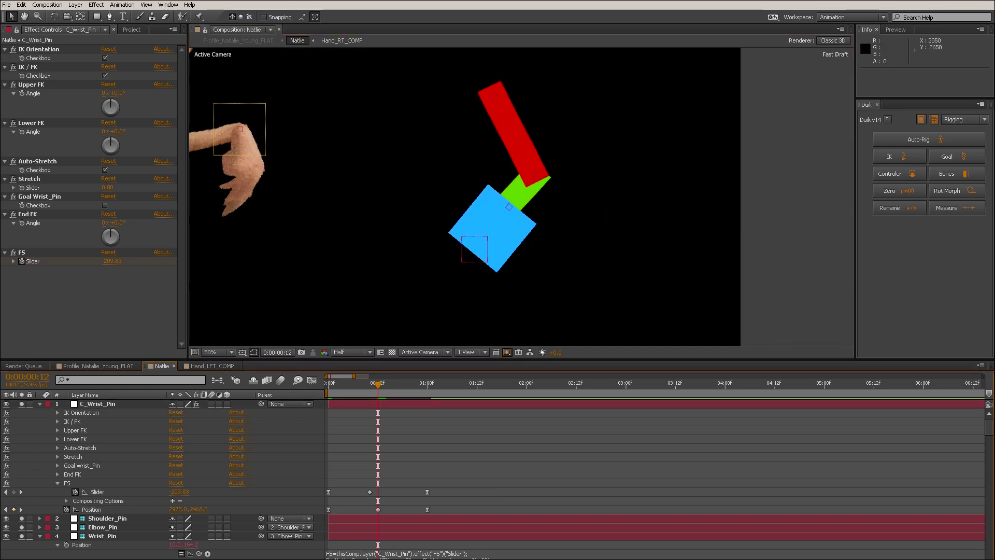
pyautogui.moveTo(476, 252); pyautogui.dragTo(515, 273)
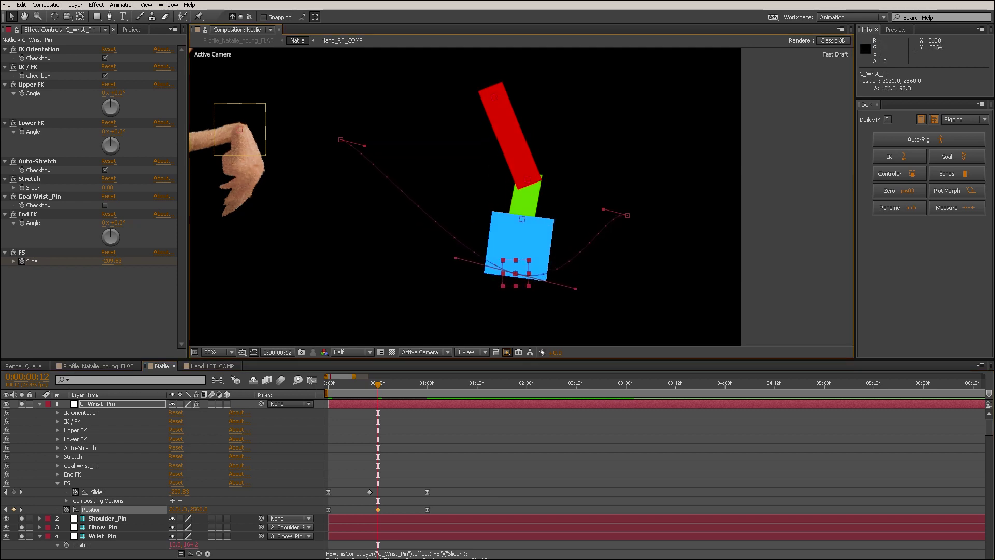
# Move the middle FS slider keyframe to frame 12, in line with the middle Position keyframe, and fine-tune its value.
pyautogui.press('pageup')
pyautogui.press('pageup')
pyautogui.moveTo(369, 491); pyautogui.dragTo(378, 492)
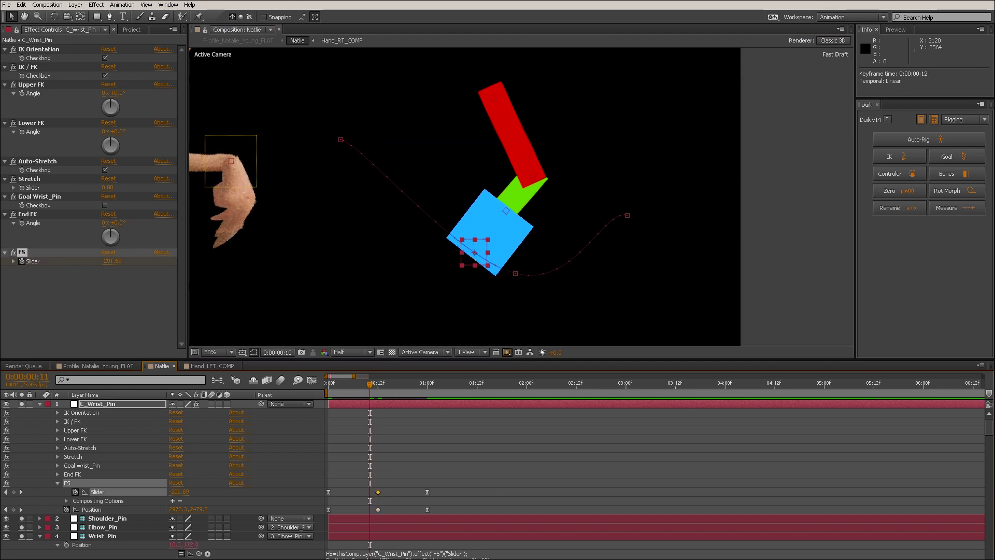
pyautogui.press('pagedown')
pyautogui.press('pagedown')
pyautogui.press('pageup')
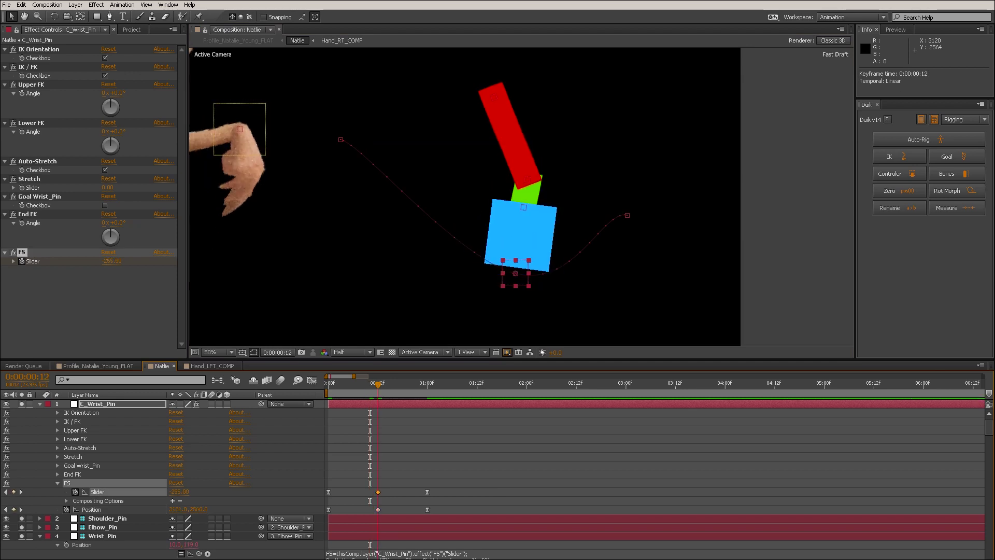
pyautogui.moveTo(179, 491)
pyautogui.mouseDown()
pyautogui.moveTo(198, 492)
pyautogui.moveTo(146, 492)
pyautogui.moveTo(186, 492)
pyautogui.mouseUp()
# At 1 second, move C_Wrist_Pin's last Position keyframe to about 3656, 2184 and preview the arm swing.
pyautogui.moveTo(374, 385); pyautogui.dragTo(427, 384)
pyautogui.press('F2')
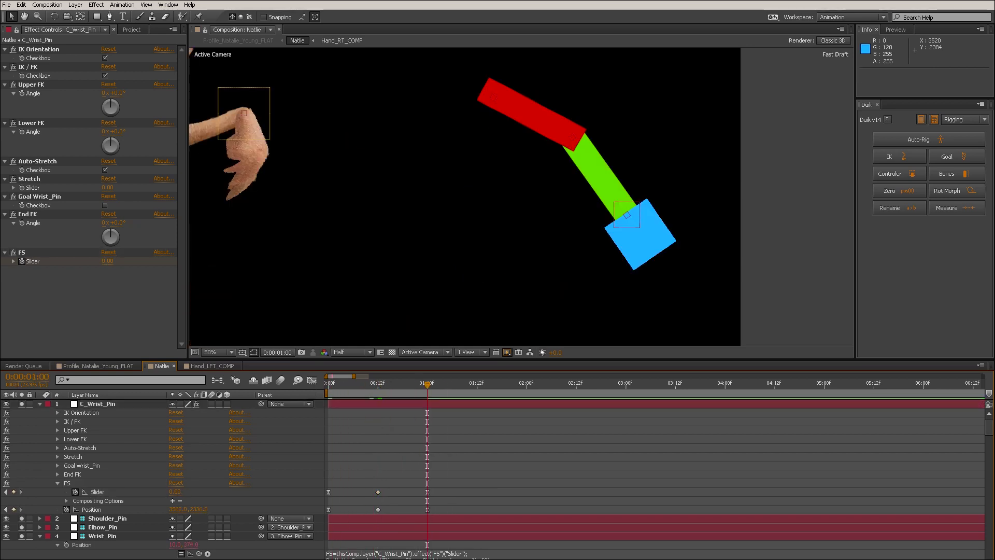
pyautogui.click(427, 509)
pyautogui.moveTo(603, 209); pyautogui.dragTo(651, 176)
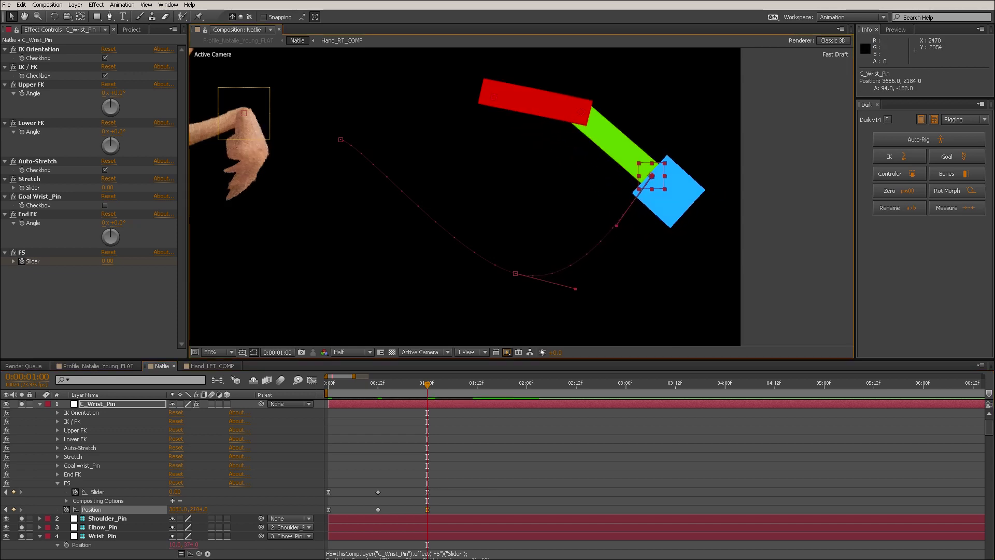
pyautogui.press('space')
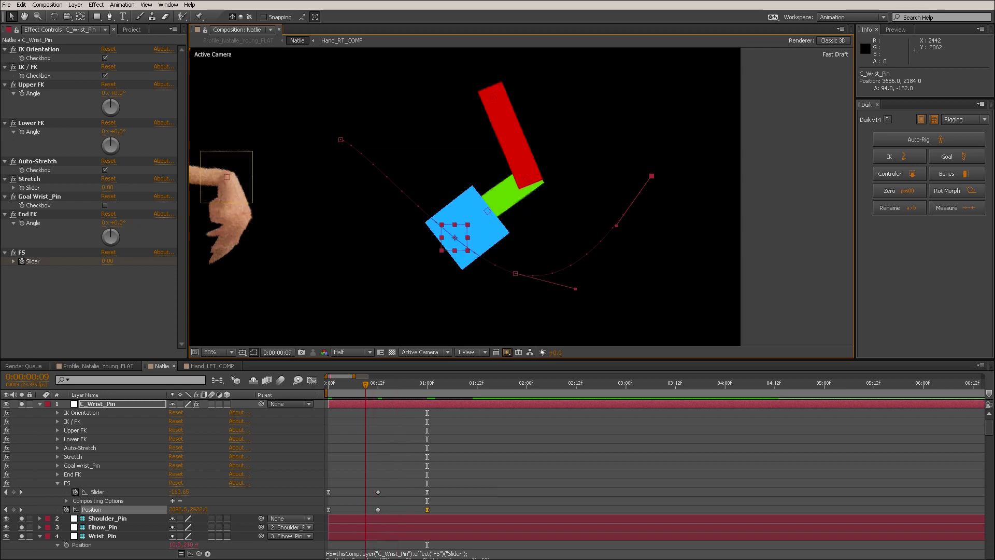
# Set C_Wrist_Pin's middle Position keyframe to rove across time.
pyautogui.click(378, 510)
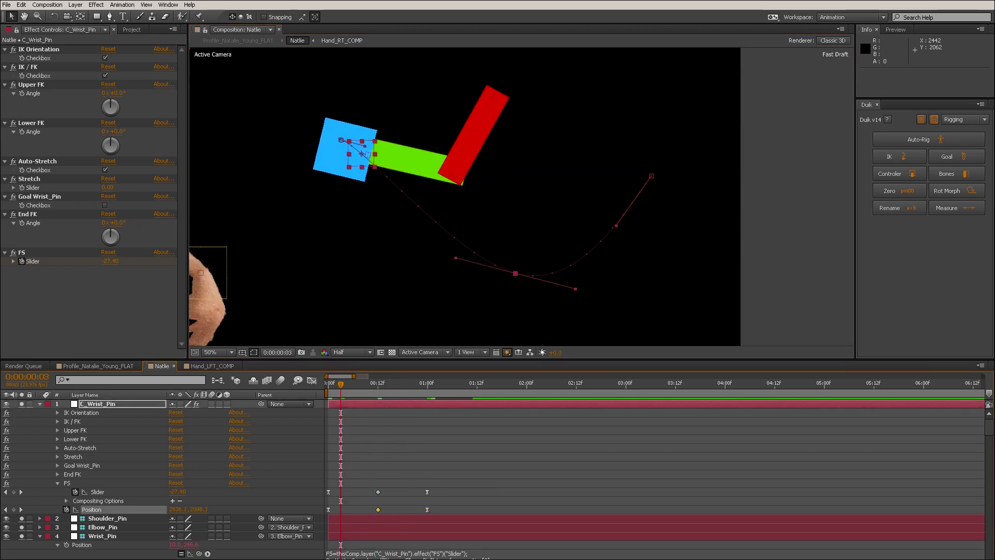
pyautogui.rightClick(378, 509)
pyautogui.click(415, 475)
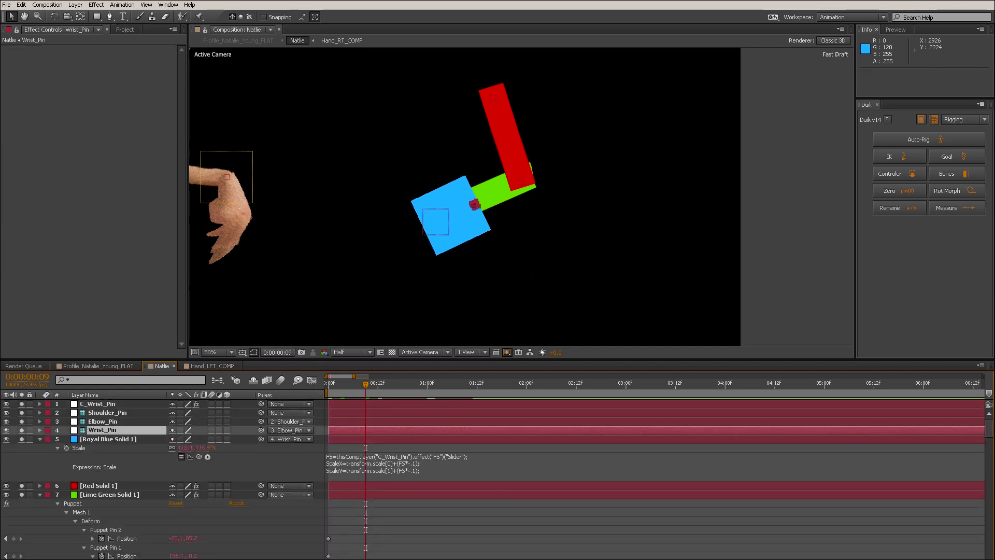
# Collapse the Lime Green Solid 1 layer's properties and move the layer above Red Solid 1.
pyautogui.click(110, 494)
pyautogui.press('u')
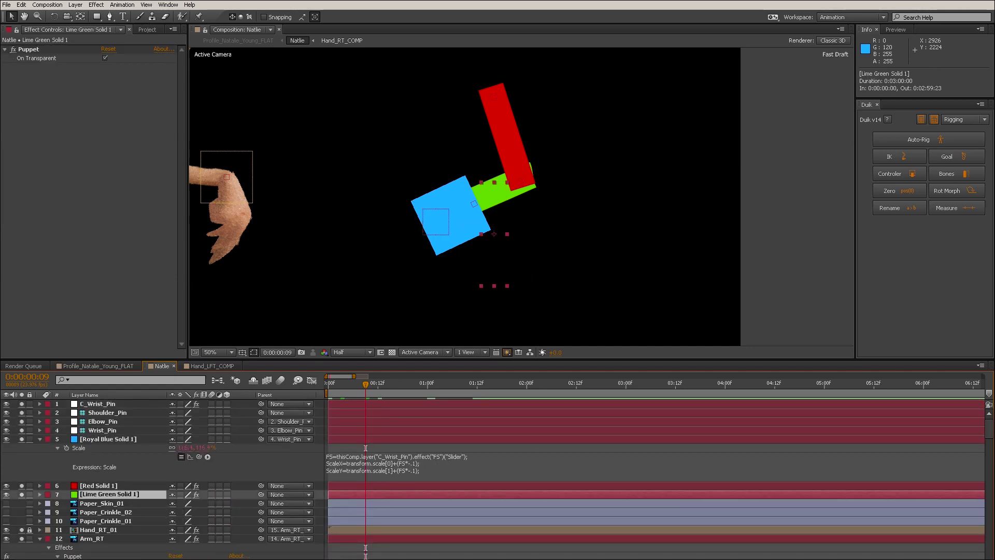
pyautogui.moveTo(110, 495); pyautogui.dragTo(109, 483)
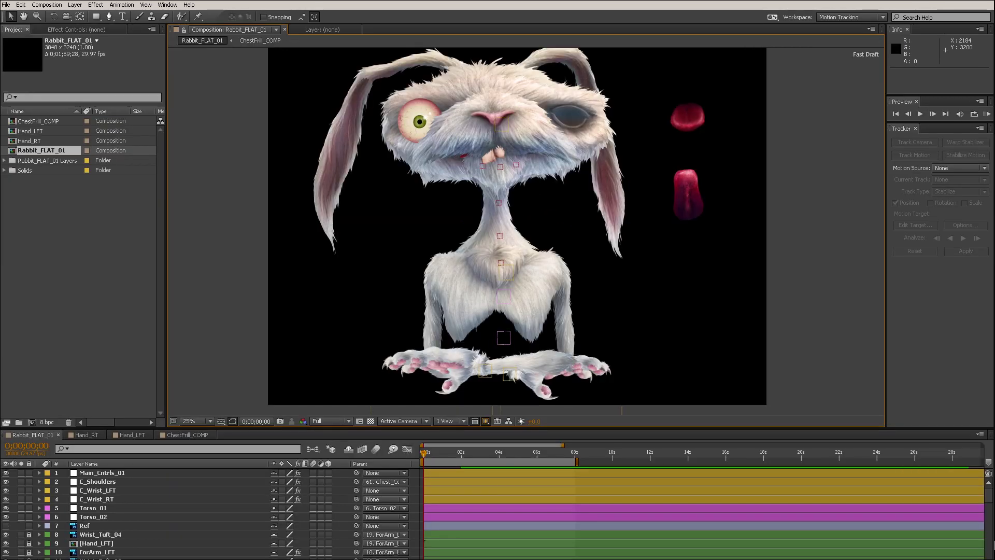
# In the Rabbit_FLAT_01 composition, move C_Wrist_LFT to about 2278, 2568 and display its effect controls.
pyautogui.click(487, 370)
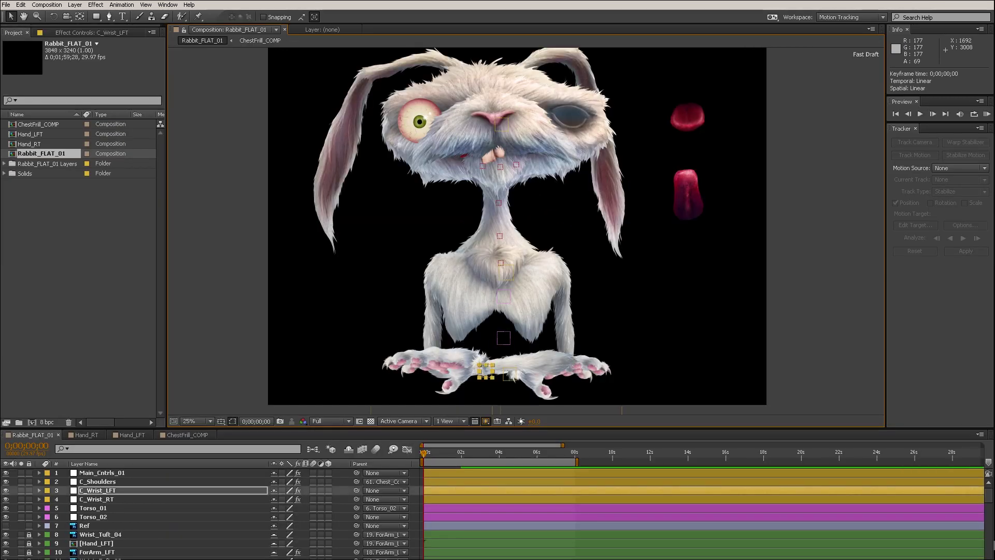
pyautogui.moveTo(486, 374); pyautogui.dragTo(569, 323)
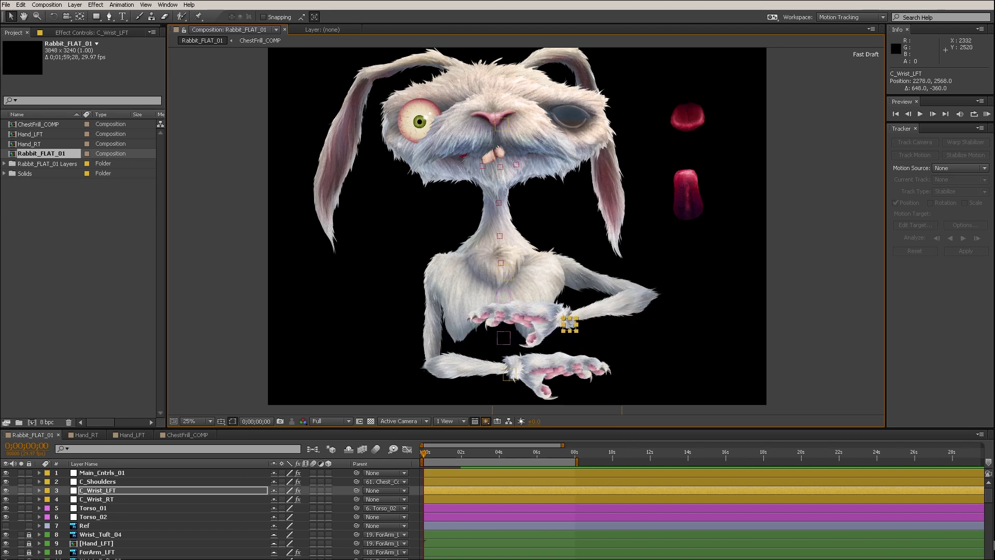
pyautogui.press('F3')
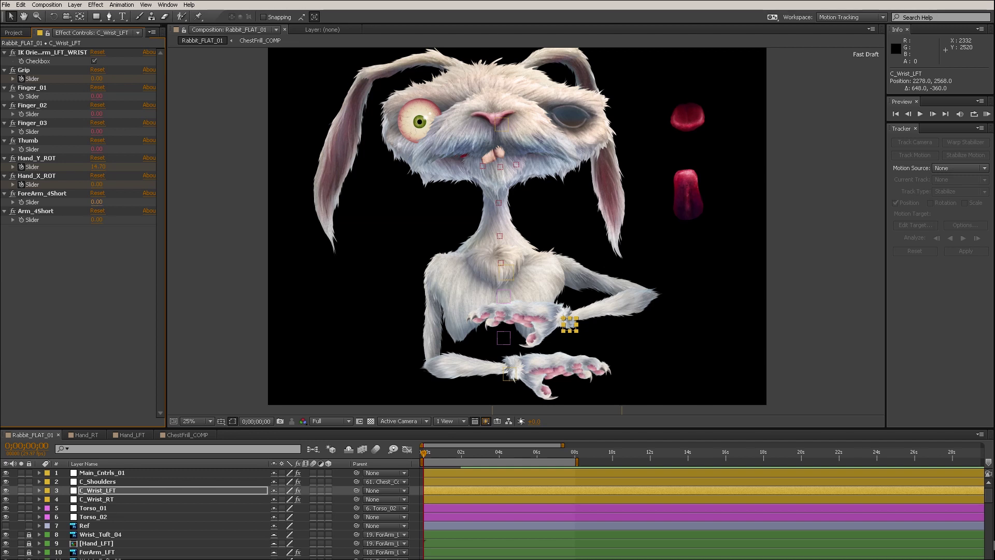
# Try the ForeArm_4Short slider at varying values on the rabbit's raised arm and undo the change.
pyautogui.moveTo(96, 202); pyautogui.dragTo(116, 202)
pyautogui.moveTo(28, 202); pyautogui.dragTo(68, 202)
pyautogui.moveTo(141, 201); pyautogui.dragTo(80, 201)
pyautogui.hotkey('ctrl', 'z')
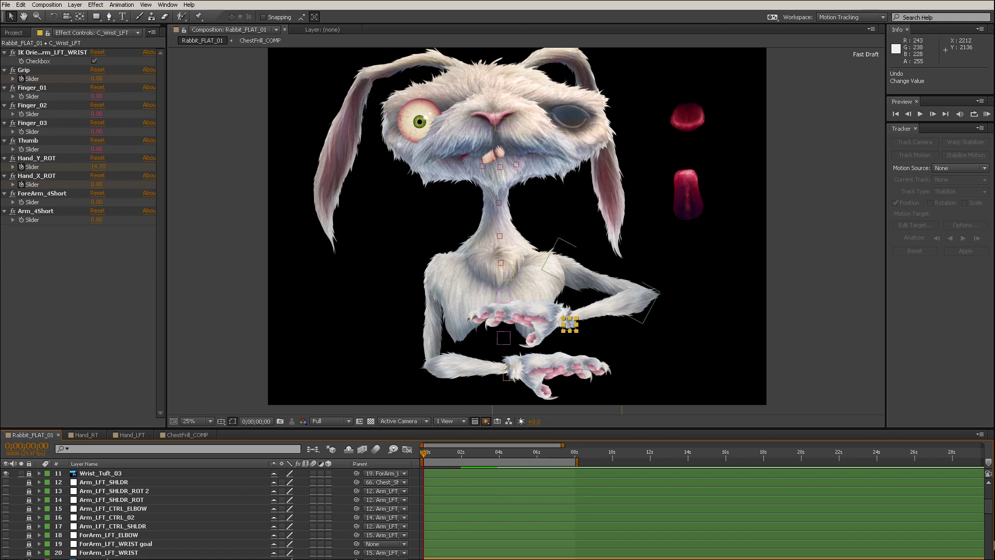
# Reselect C_Wrist_LFT and sweep its ForeArm_4Short slider to shorten and lengthen the forearm, ending at about -134.
pyautogui.click(563, 347)
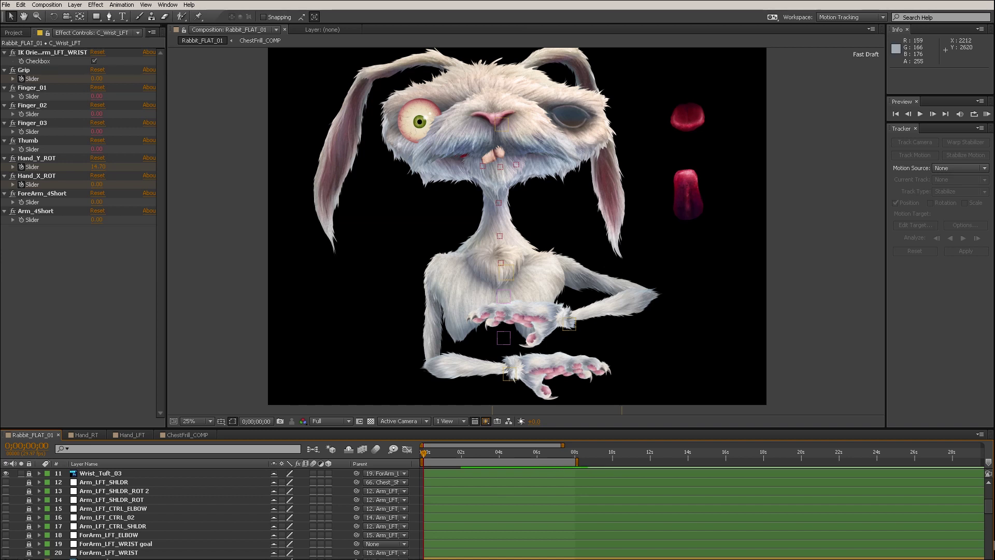
pyautogui.click(575, 323)
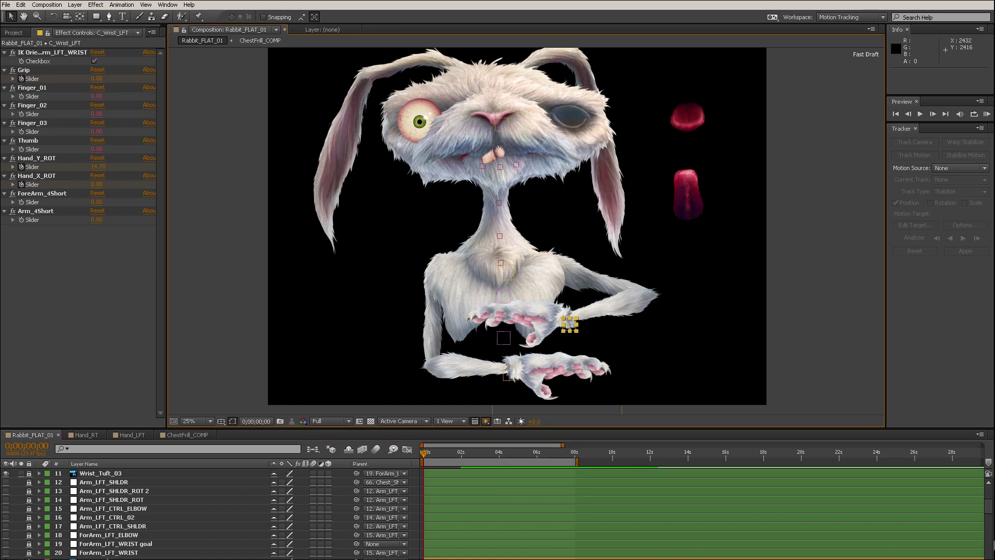
pyautogui.moveTo(97, 202); pyautogui.dragTo(31, 202)
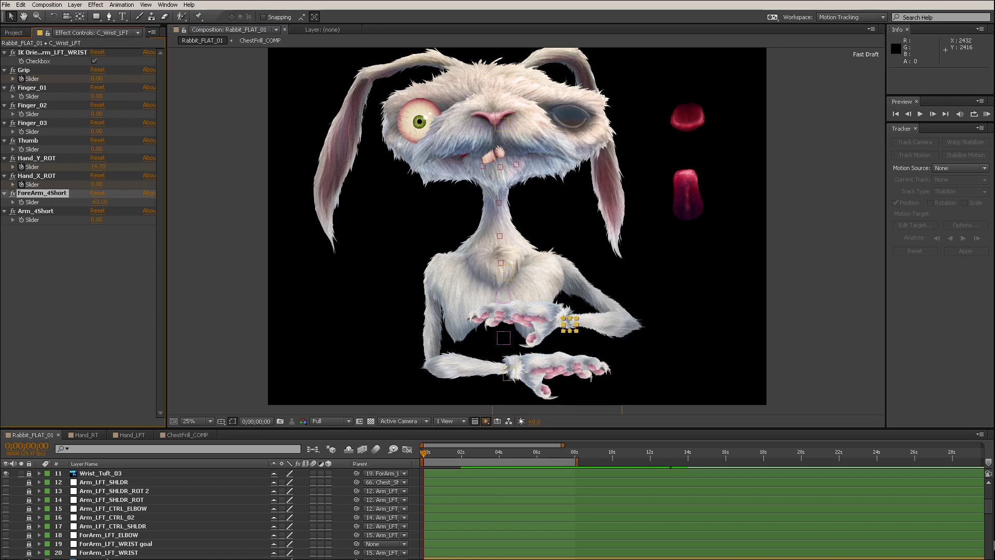
pyautogui.moveTo(34, 202); pyautogui.dragTo(179, 201)
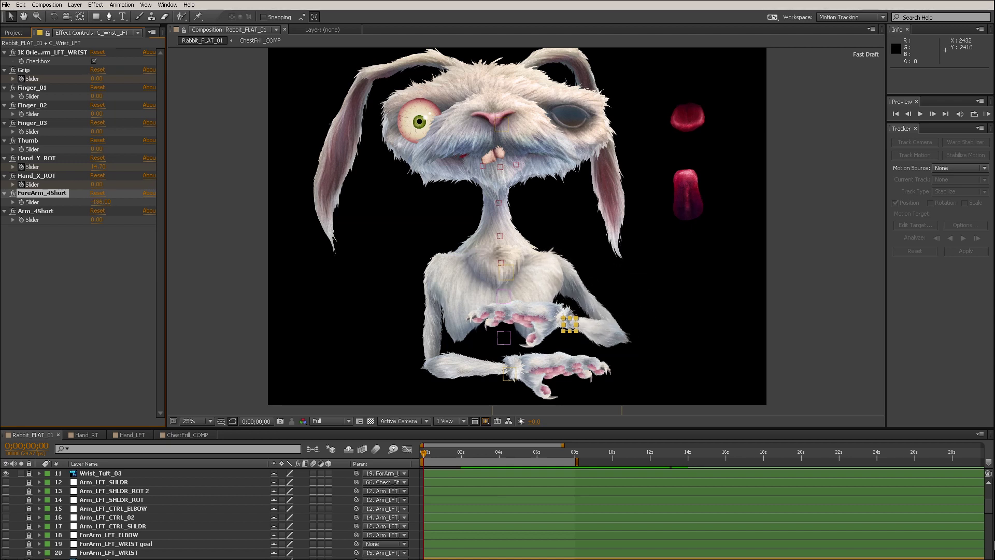
pyautogui.moveTo(150, 202); pyautogui.dragTo(162, 201)
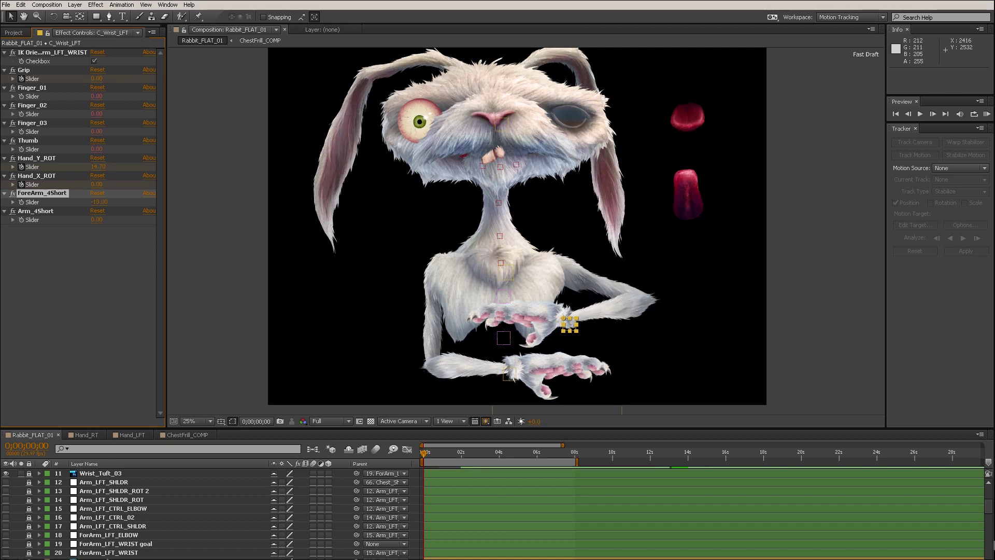
pyautogui.moveTo(104, 202); pyautogui.dragTo(92, 201)
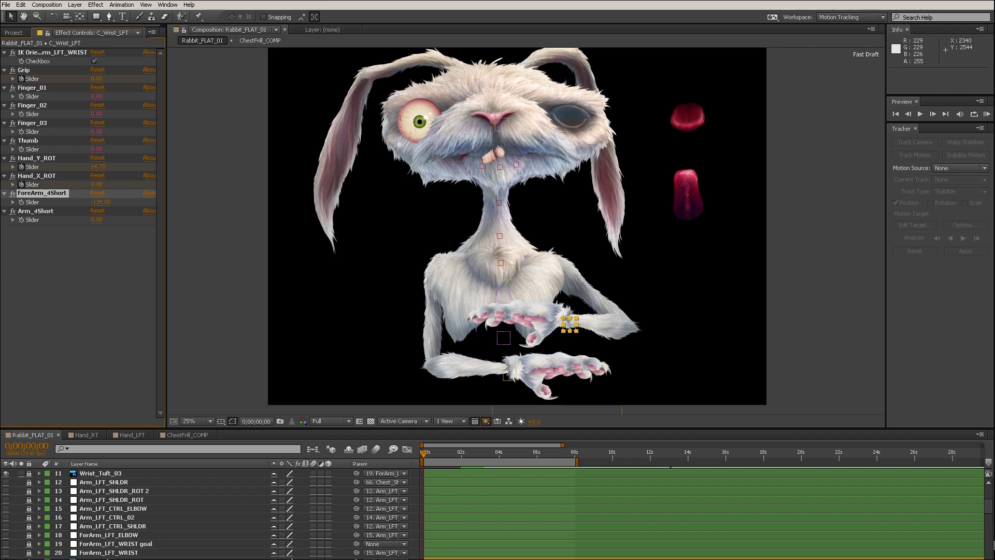
# Examine the shortened forearm up close, trying a Hand_Y_ROT slider change on C_Wrist_LFT and undoing it.
pyautogui.scroll(1, 571, 325)
pyautogui.press('space')
pyautogui.moveTo(677, 331); pyautogui.dragTo(728, 180)
pyautogui.moveTo(98, 167); pyautogui.dragTo(101, 202)
pyautogui.hotkey('ctrl', 'z')
pyautogui.hotkey('ctrl', 'z')
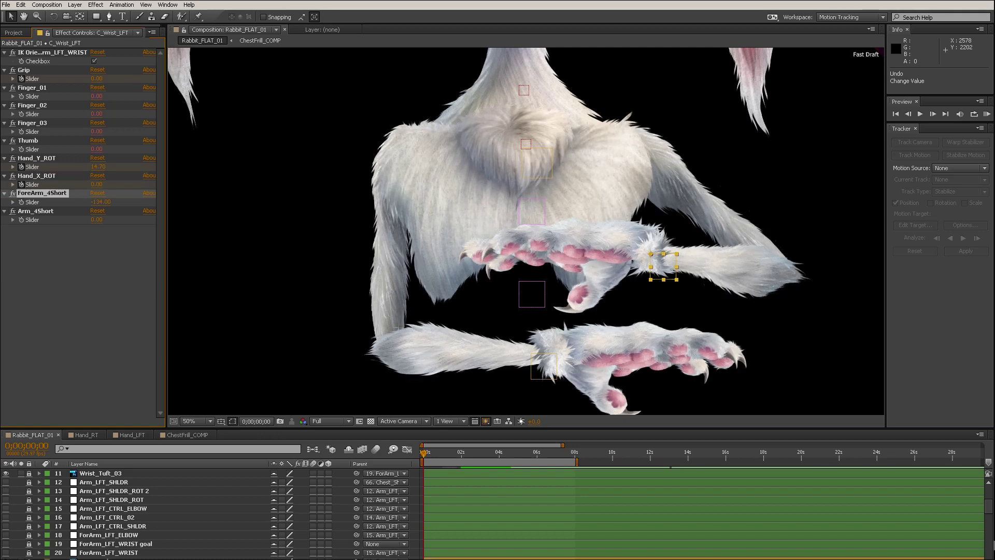
pyautogui.press(',')
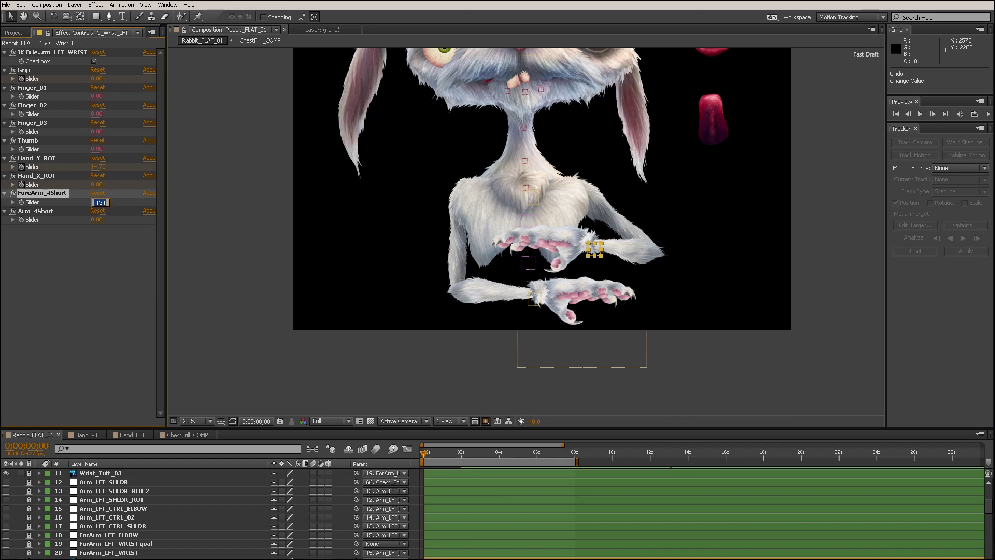
# Reset C_Wrist_LFT's ForeArm_4Short slider to 0, enable keyframing for it at frame 0 and reveal the layer's keyframed properties.
pyautogui.write('0')
pyautogui.press('Return')
pyautogui.moveTo(426, 453); pyautogui.dragTo(422, 452)
pyautogui.scroll(4, 498, 513)
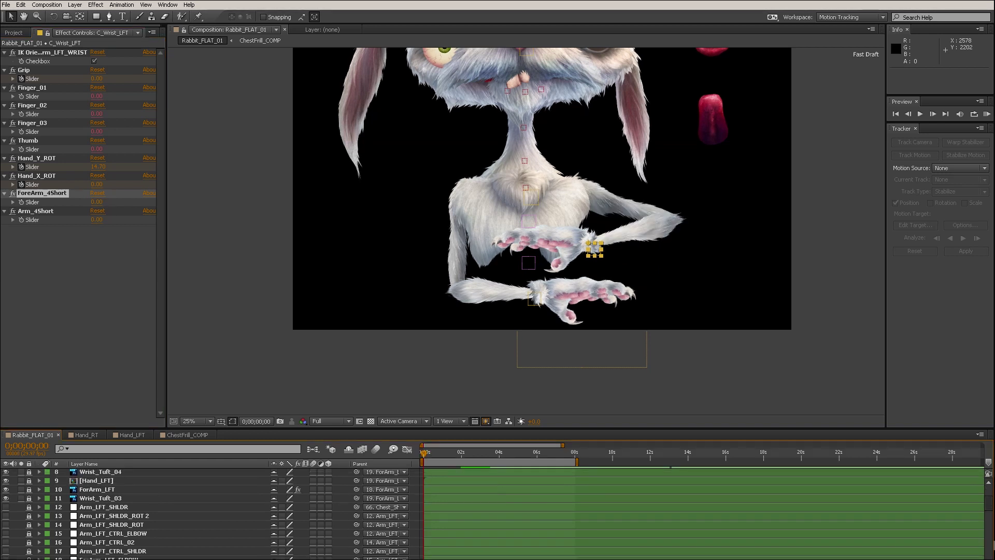
pyautogui.click(39, 490)
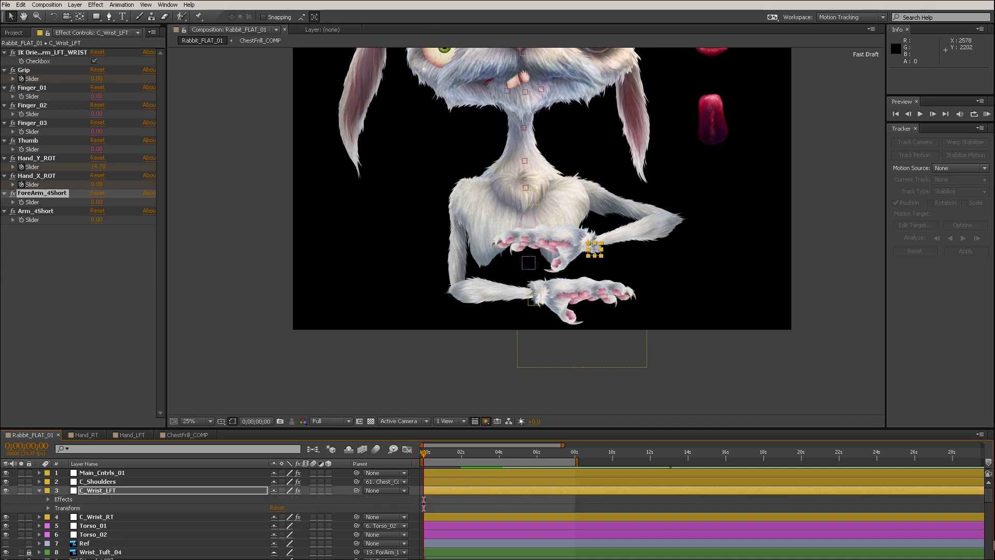
pyautogui.click(21, 202)
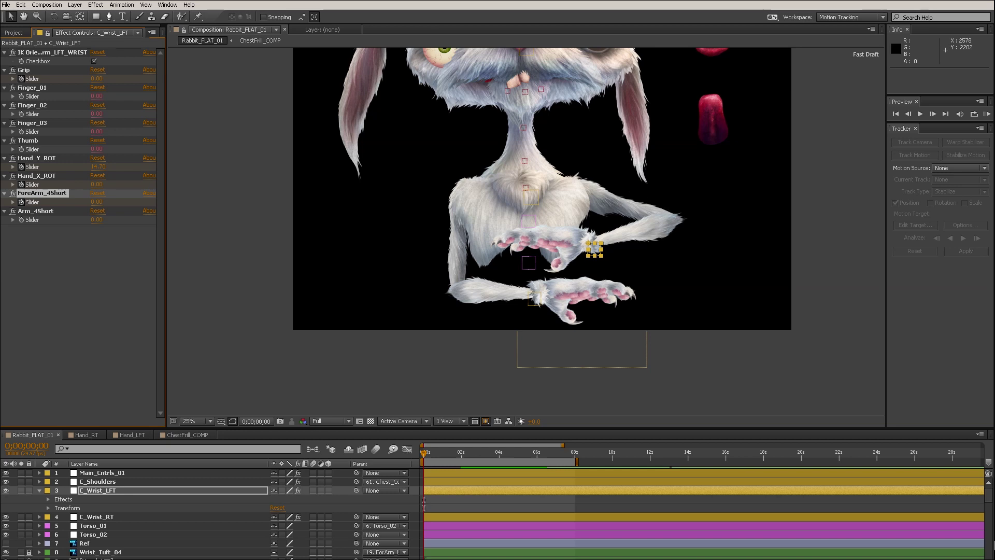
pyautogui.press('u')
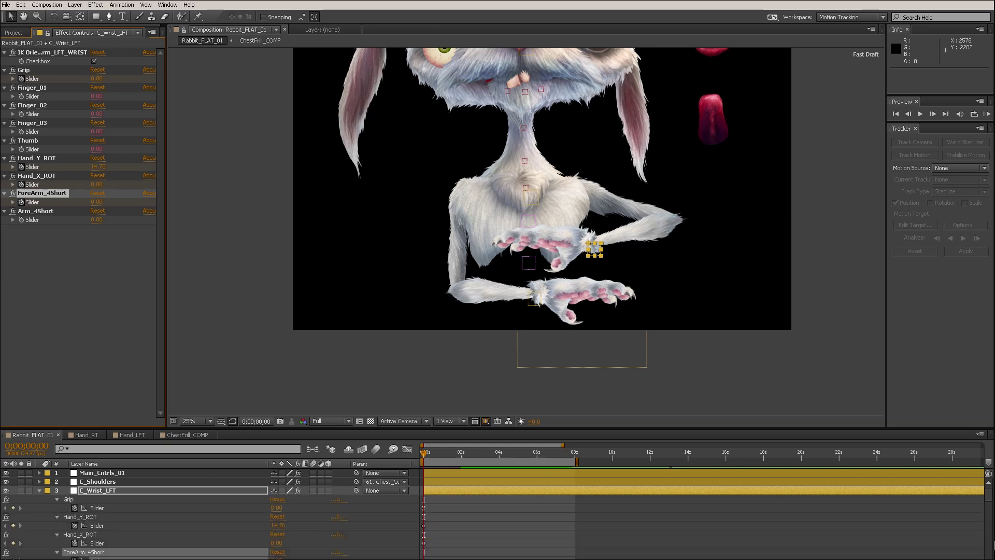
# Keyframe the ForeArm_4Short slider at -138 at the one-second mark.
pyautogui.scroll(-2, 208, 512)
pyautogui.press('space')
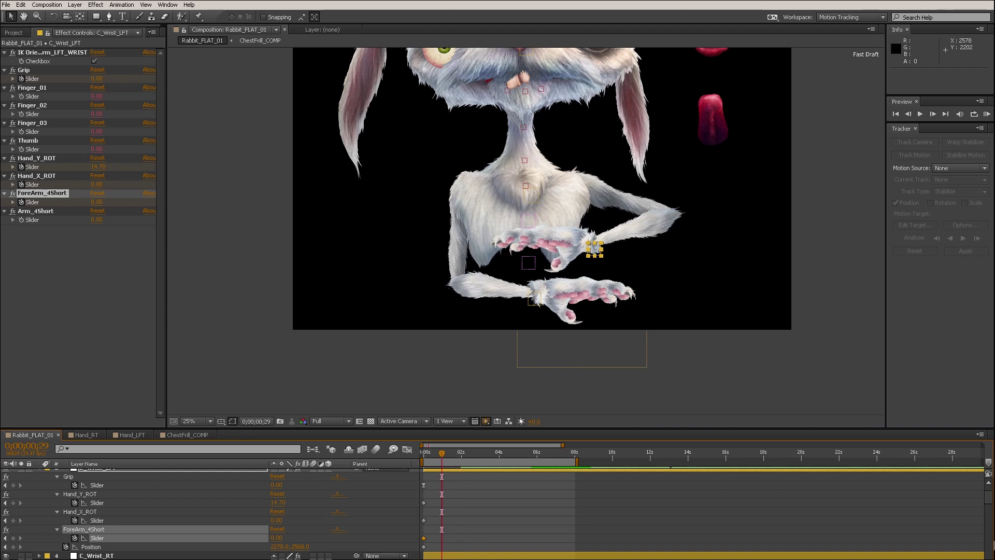
pyautogui.press('=')
pyautogui.press('=')
pyautogui.press('pagedown')
pyautogui.press('pageup')
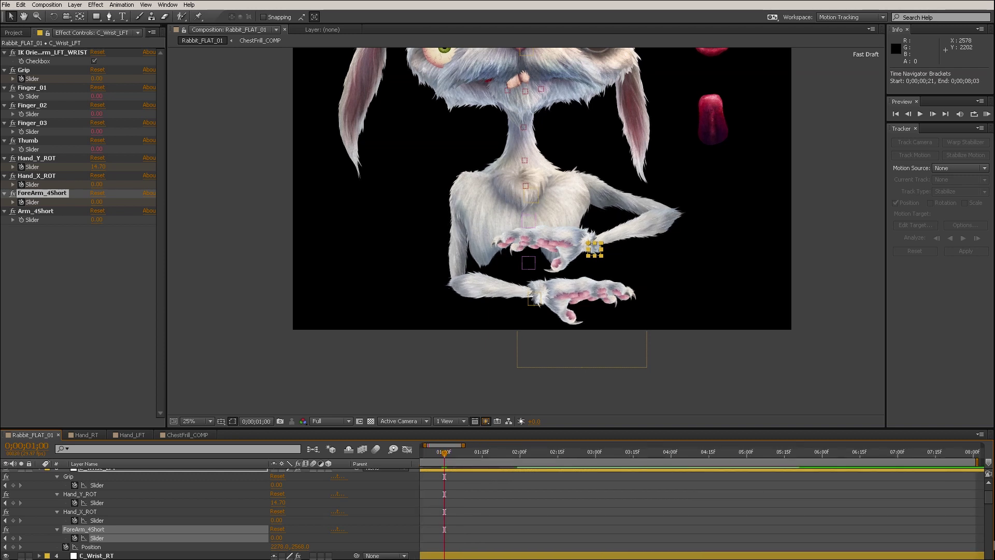
pyautogui.moveTo(276, 538); pyautogui.dragTo(203, 538)
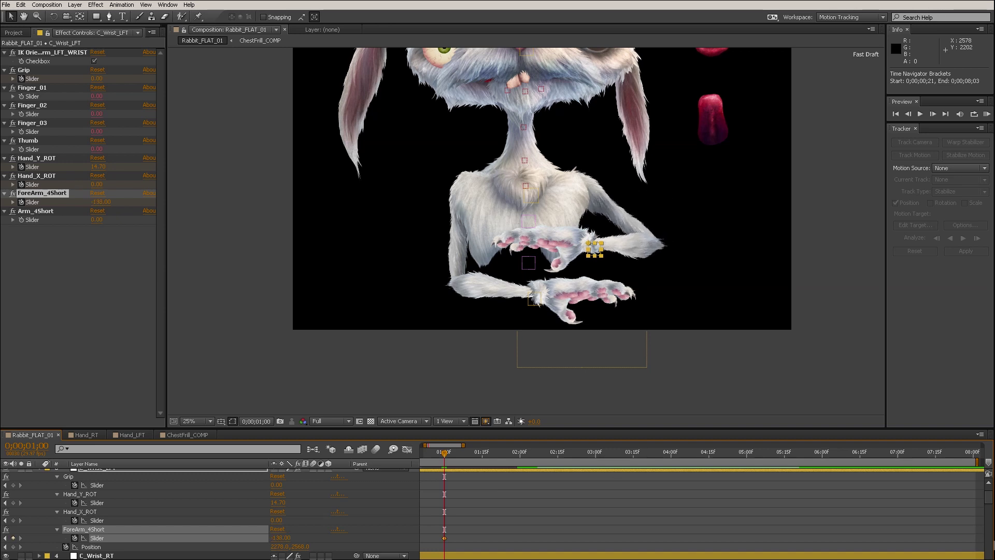
# At one second, keyframe Hand_X_ROT at -28 and C_Wrist_LFT's position at 2358, 2560, and preview the motion.
pyautogui.moveTo(276, 520); pyautogui.dragTo(261, 520)
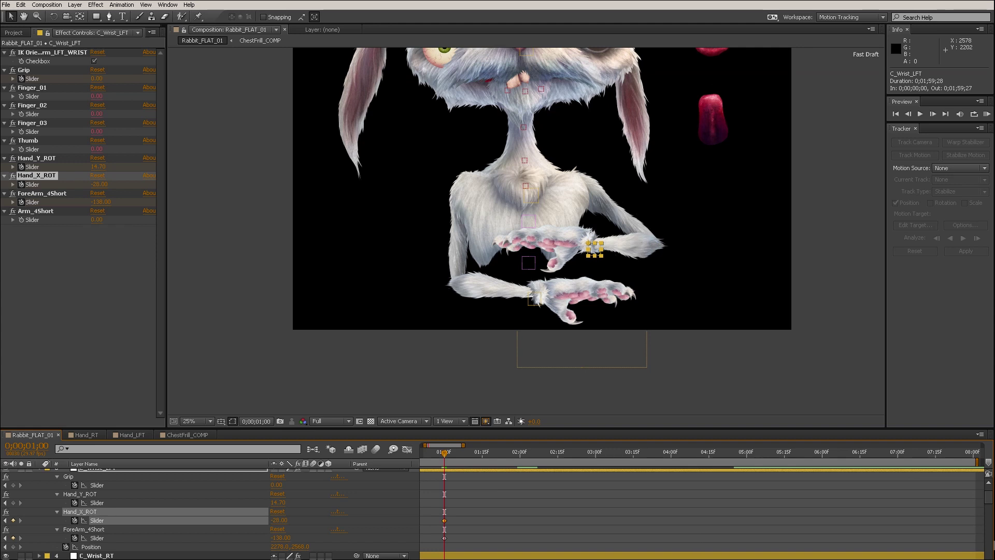
pyautogui.hscroll(-2, 702, 510)
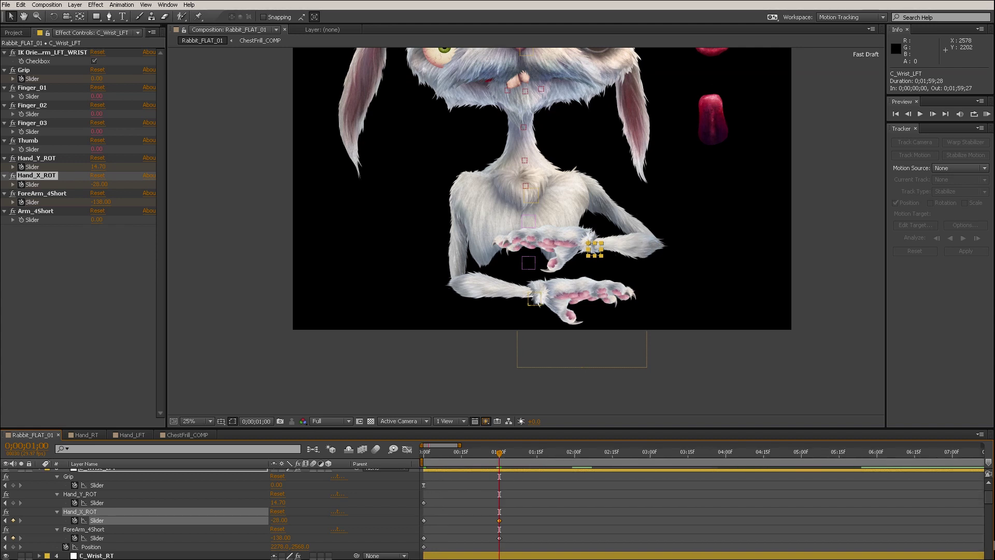
pyautogui.hotkey('shift', 'Right')
pyautogui.hotkey('shift', 'Right')
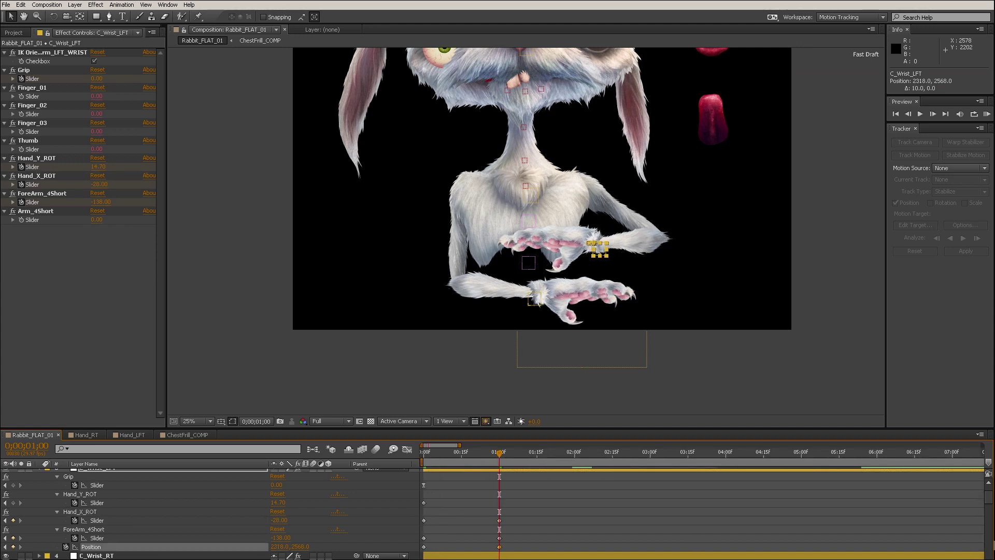
pyautogui.press('space')
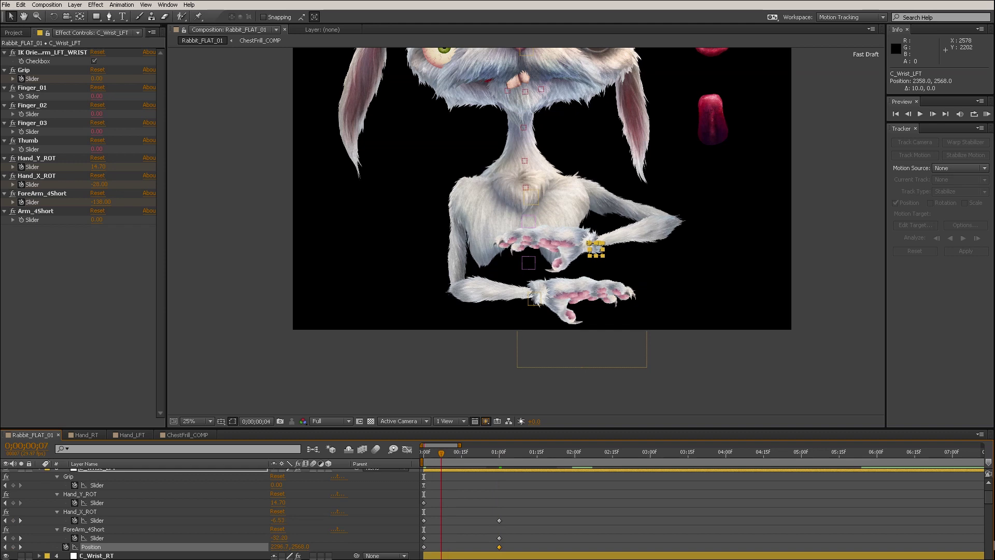
pyautogui.press('space')
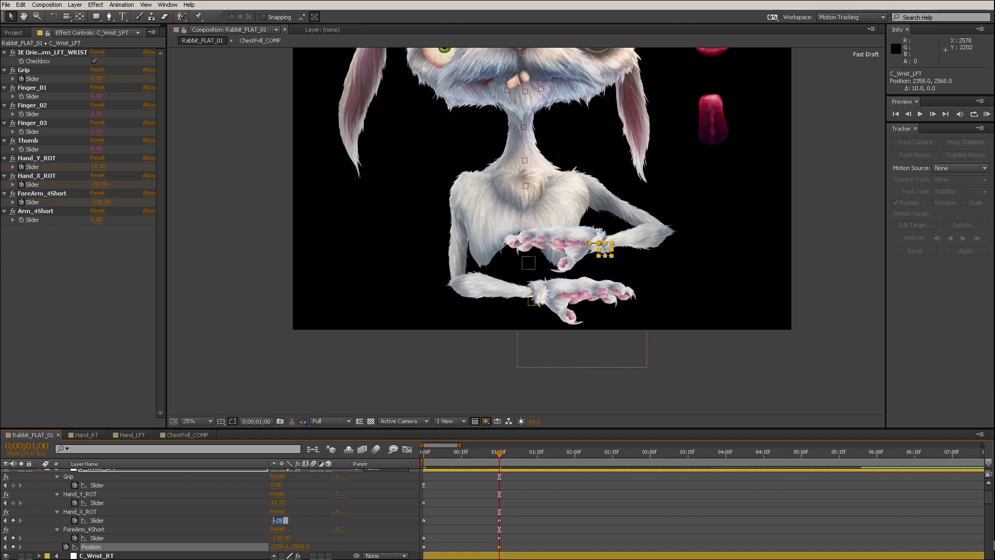
# Try a stronger negative Hand_X_ROT value on the one-second keyframe and preview the foreshortened arm up close.
pyautogui.click(80, 512)
pyautogui.moveTo(280, 521); pyautogui.dragTo(272, 520)
pyautogui.press('space')
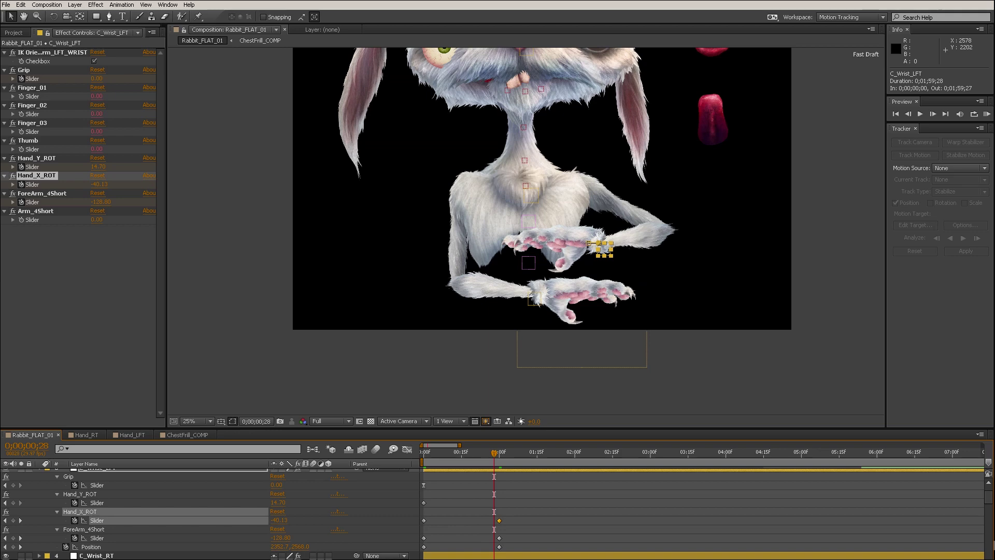
pyautogui.scroll(2, 596, 246)
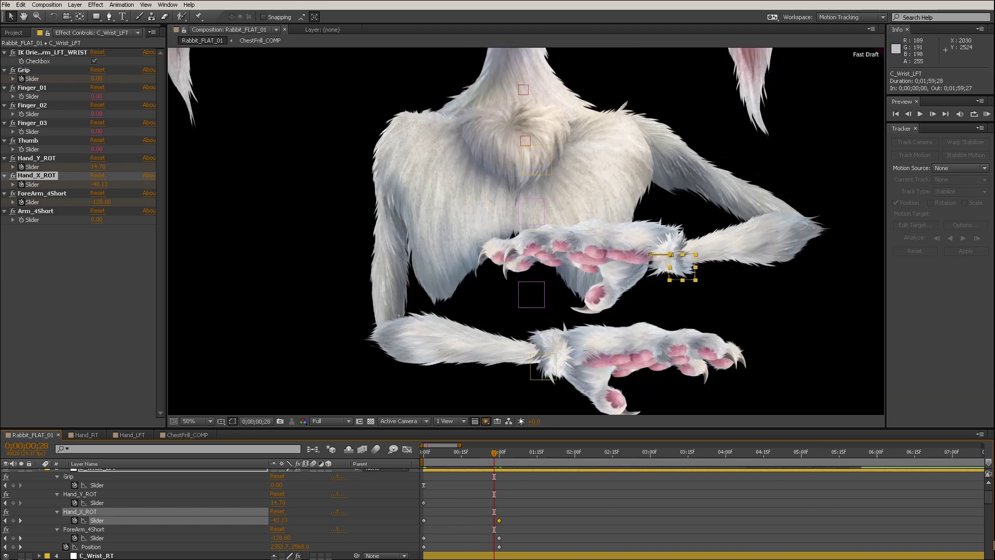
pyautogui.moveTo(686, 280); pyautogui.dragTo(672, 261)
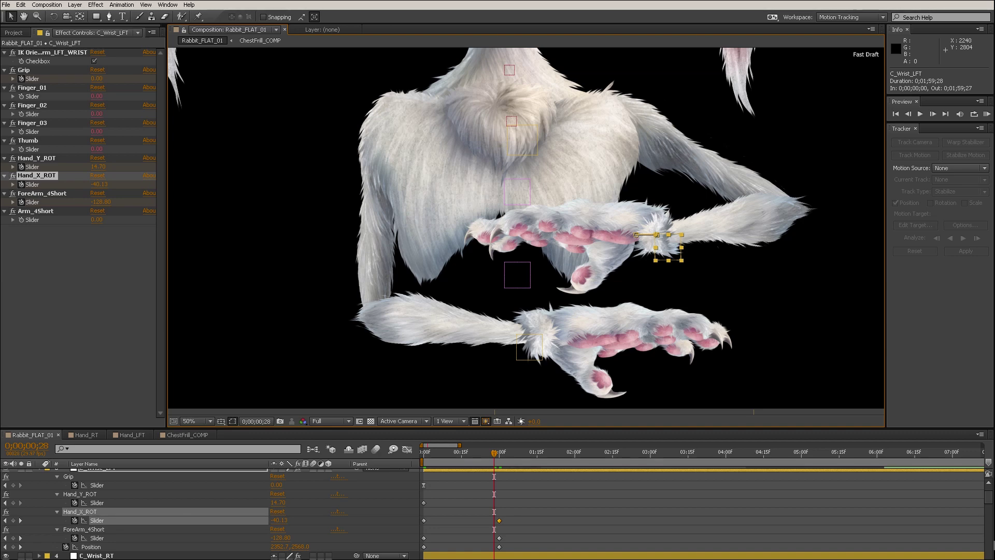
# Try Hand_X_ROT at -30 and at a nearby value on the one-second keyframe, and undo back to -28.
pyautogui.press('pagedown')
pyautogui.press('pagedown')
pyautogui.click(278, 519)
pyautogui.write('-30')
pyautogui.press('Return')
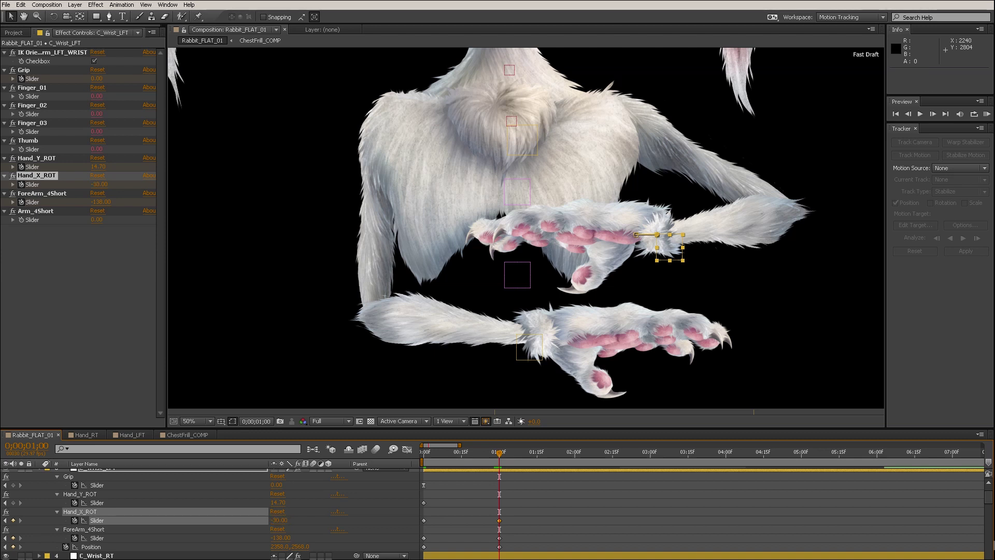
pyautogui.moveTo(278, 519); pyautogui.dragTo(285, 519)
# Play back the forearm animation from the start with the whole rabbit in frame.
pyautogui.moveTo(499, 452); pyautogui.dragTo(424, 453)
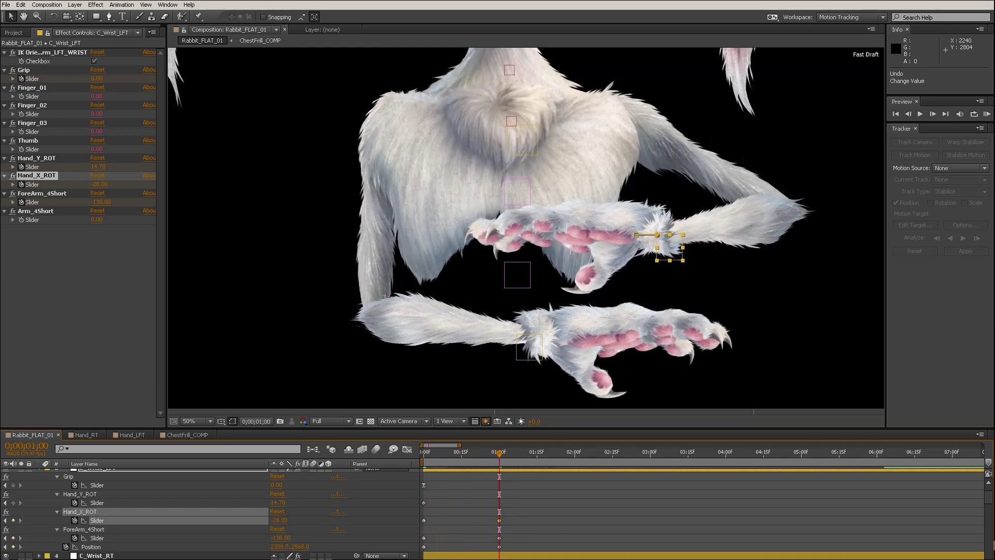
pyautogui.scroll(-2, 627, 295)
pyautogui.press('space')
pyautogui.moveTo(682, 276); pyautogui.dragTo(702, 378)
pyautogui.press('v')
pyautogui.press('space')
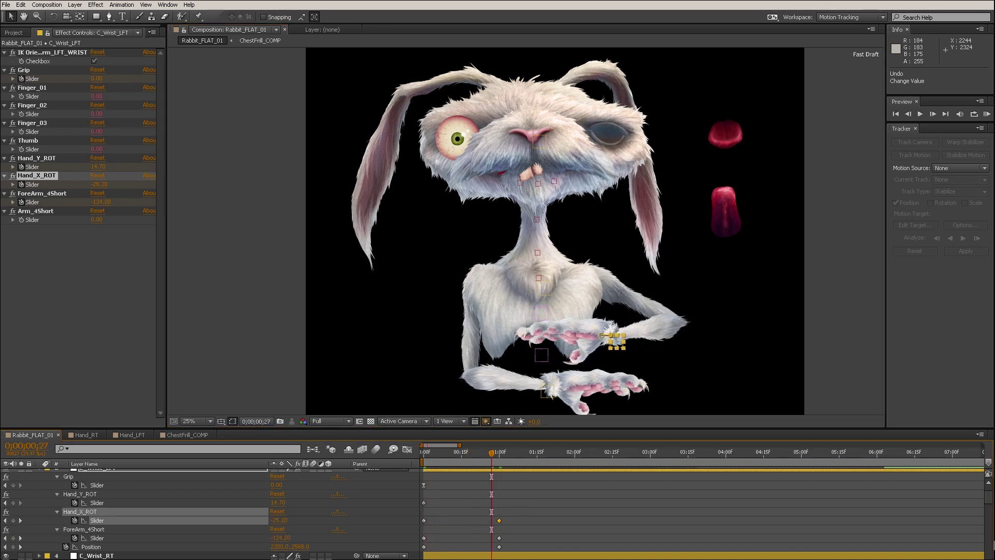
# Try the Thumb and Grip sliders on C_Wrist_LFT, undo each change and resume the animation preview.
pyautogui.moveTo(97, 149); pyautogui.dragTo(117, 149)
pyautogui.hotkey('ctrl', 'z')
pyautogui.moveTo(97, 79); pyautogui.dragTo(117, 79)
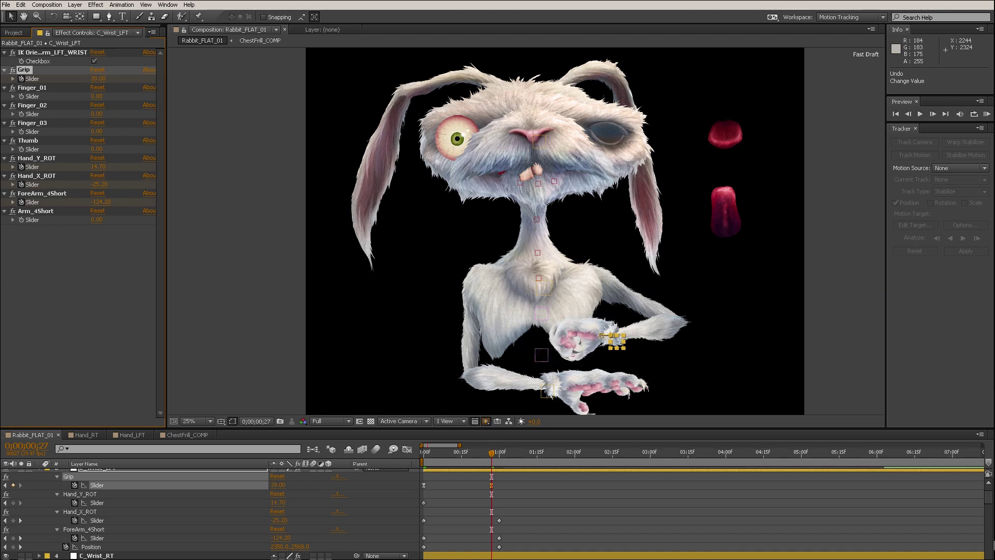
pyautogui.hotkey('ctrl', 'z')
pyautogui.press('space')
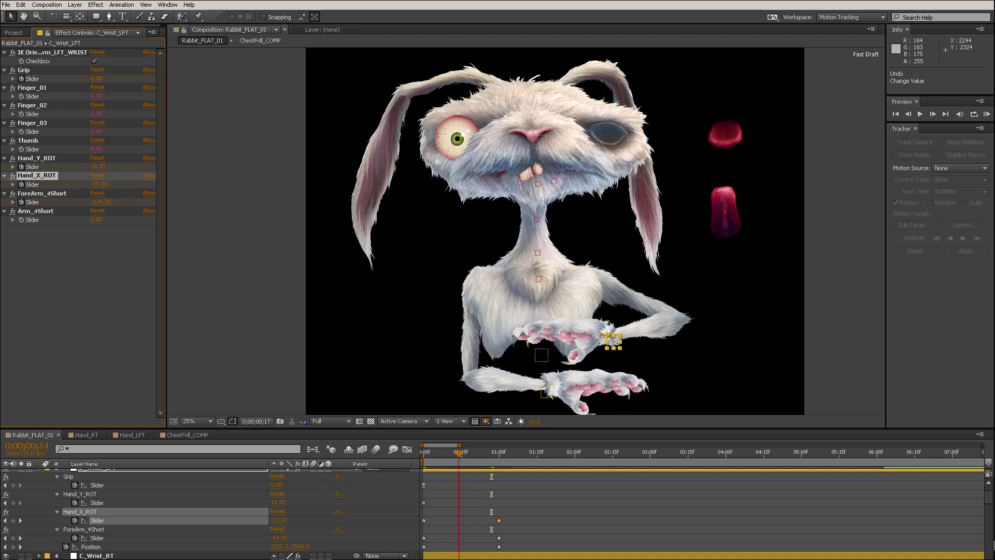